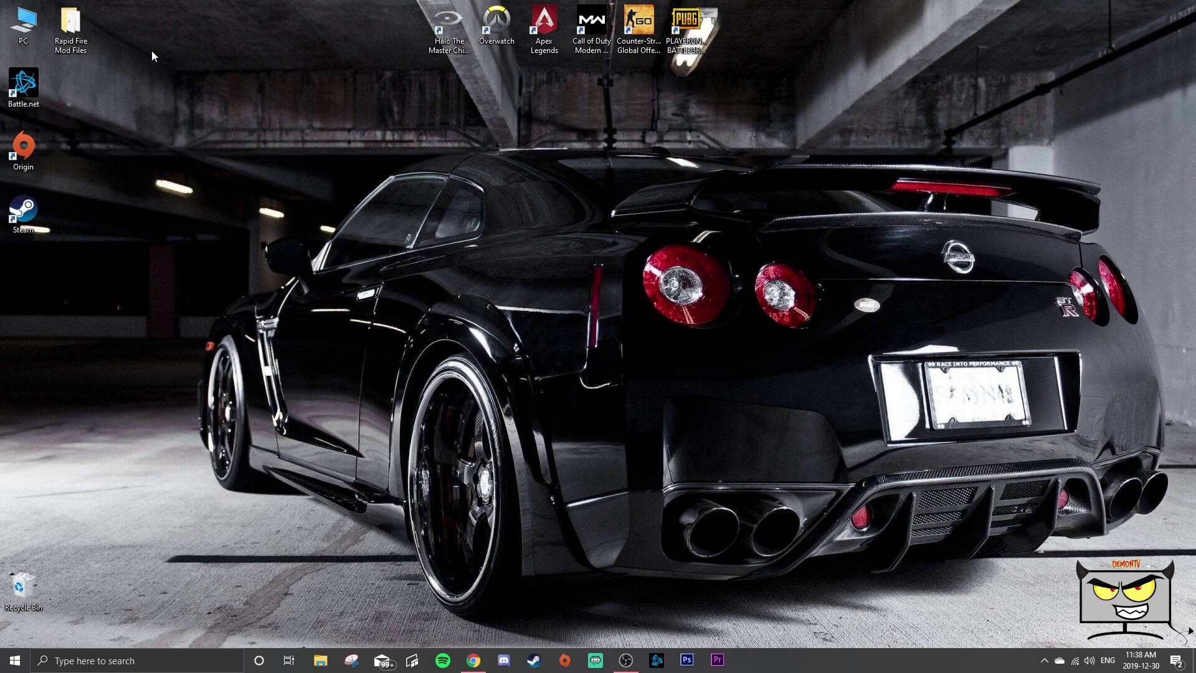
- Create a desktop folder named 'Halo Reach Forge Mod' and drag it next to Rapid Fire Mod Files
right_click(136, 30)
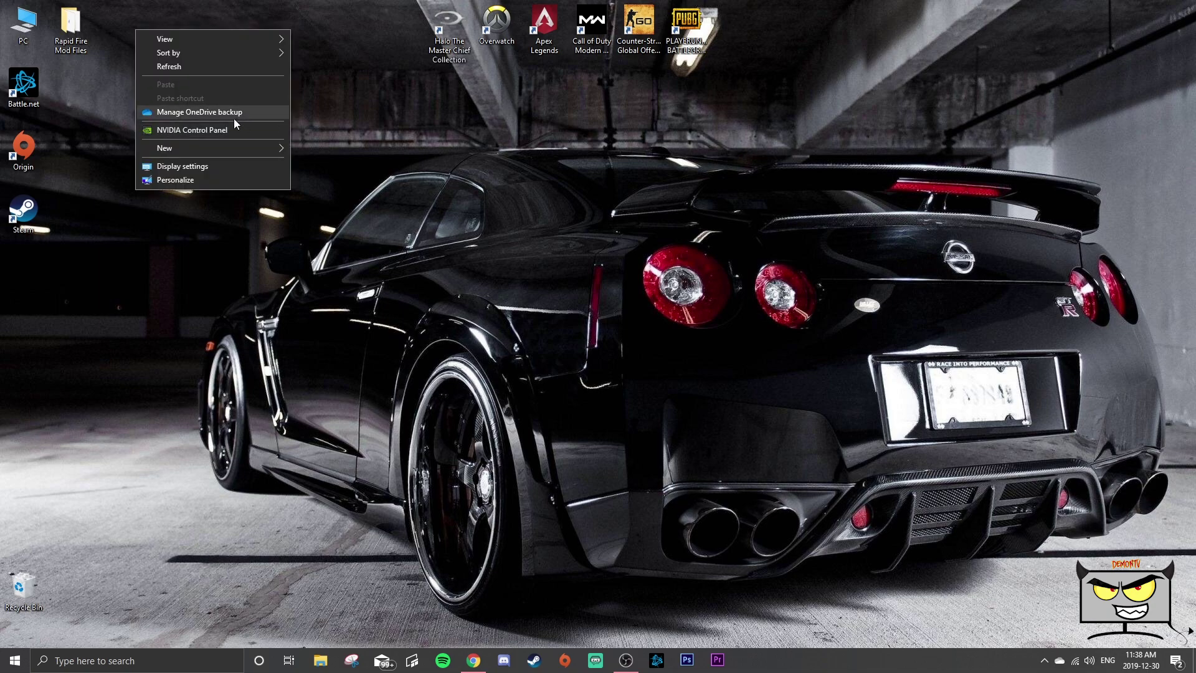
click(372, 147)
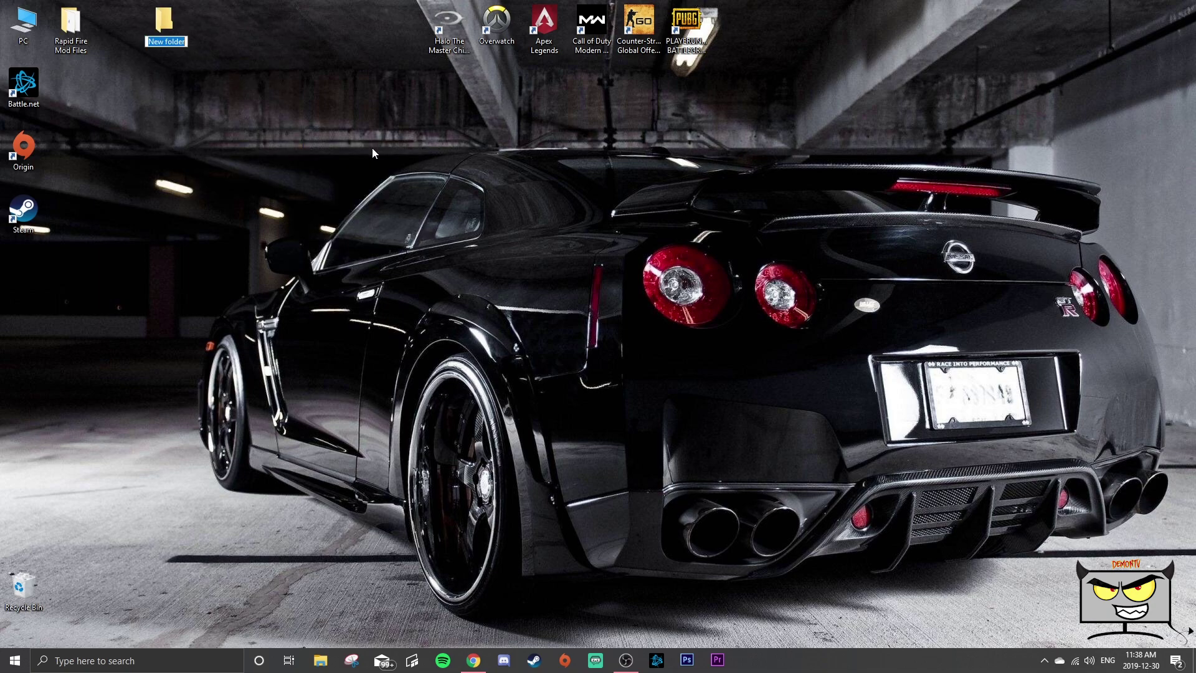
text(Halo Reach Forge M)
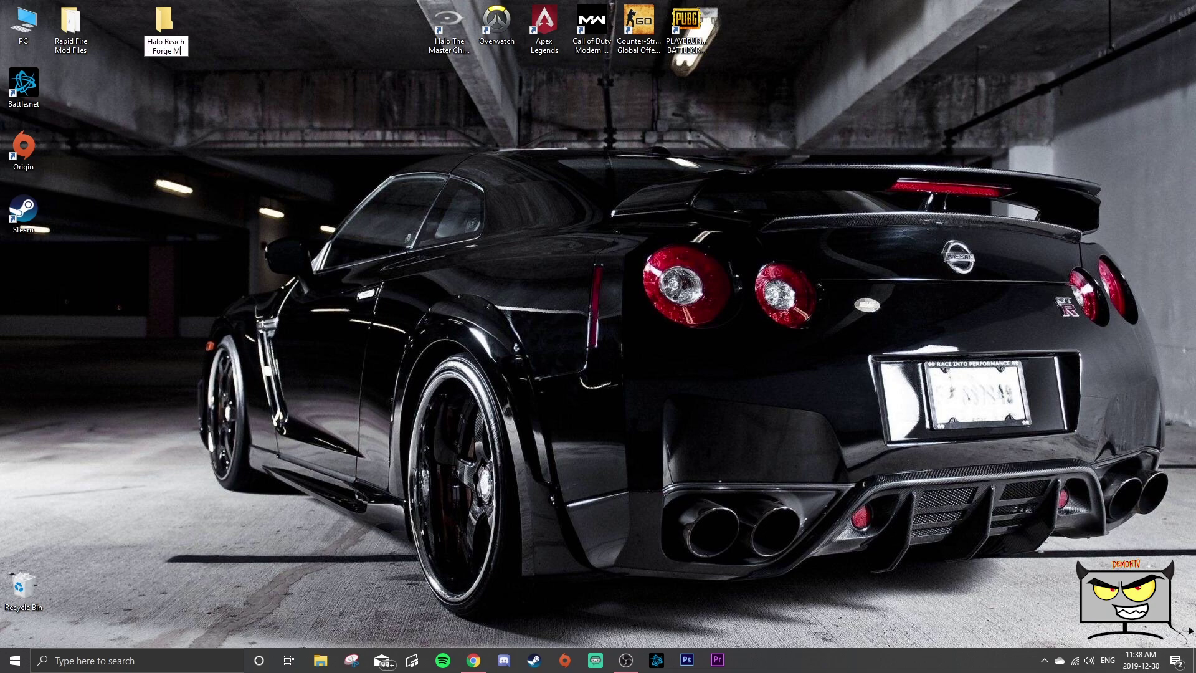
text(od)
key(Return)
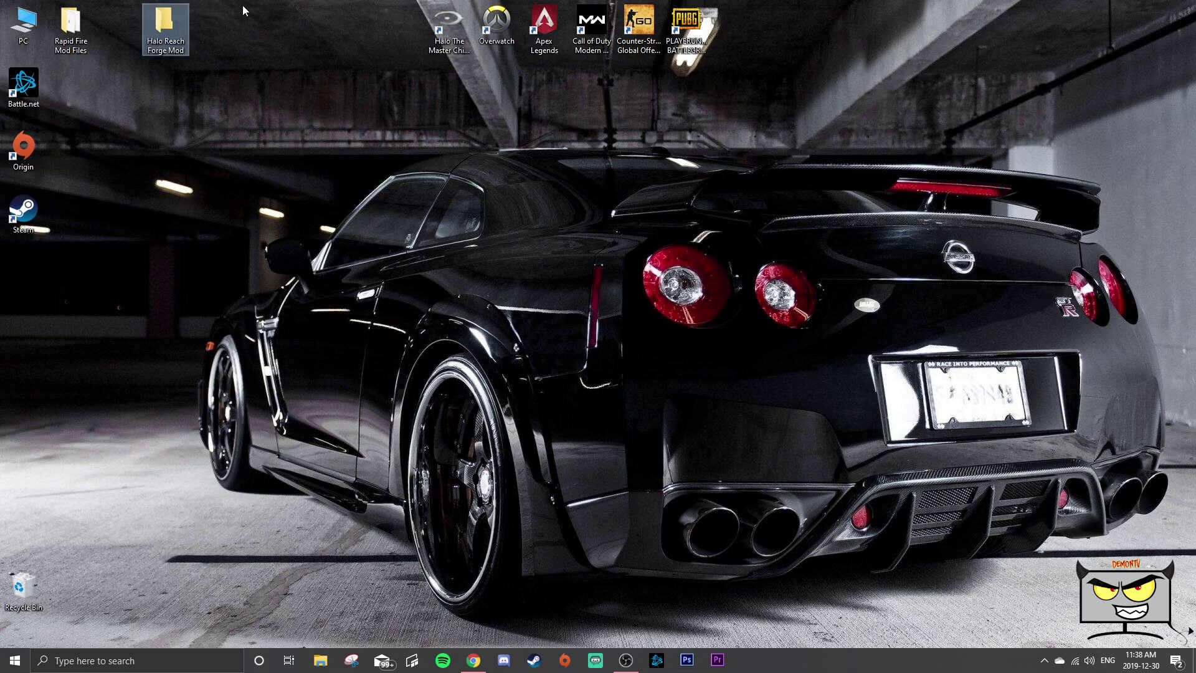
drag(165, 25, 118, 26)
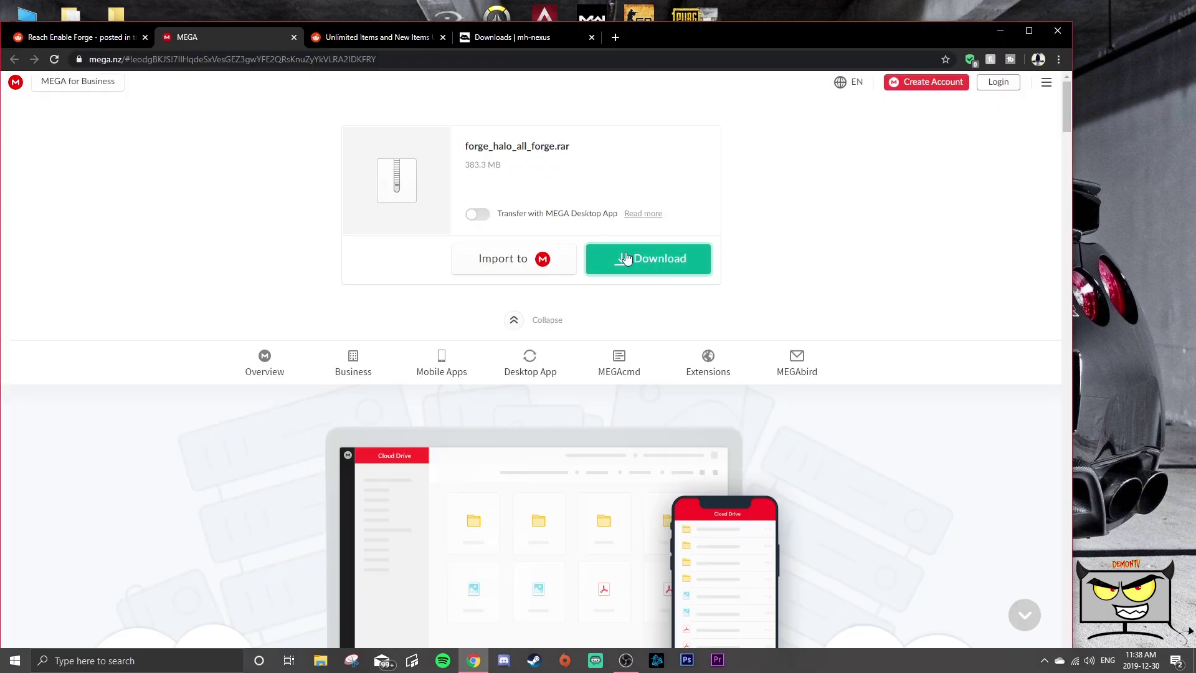
- Download forge_halo_all_forge.rar from MEGA and the English HxD installer HxDSetup.zip from mh-nexus
click(626, 258)
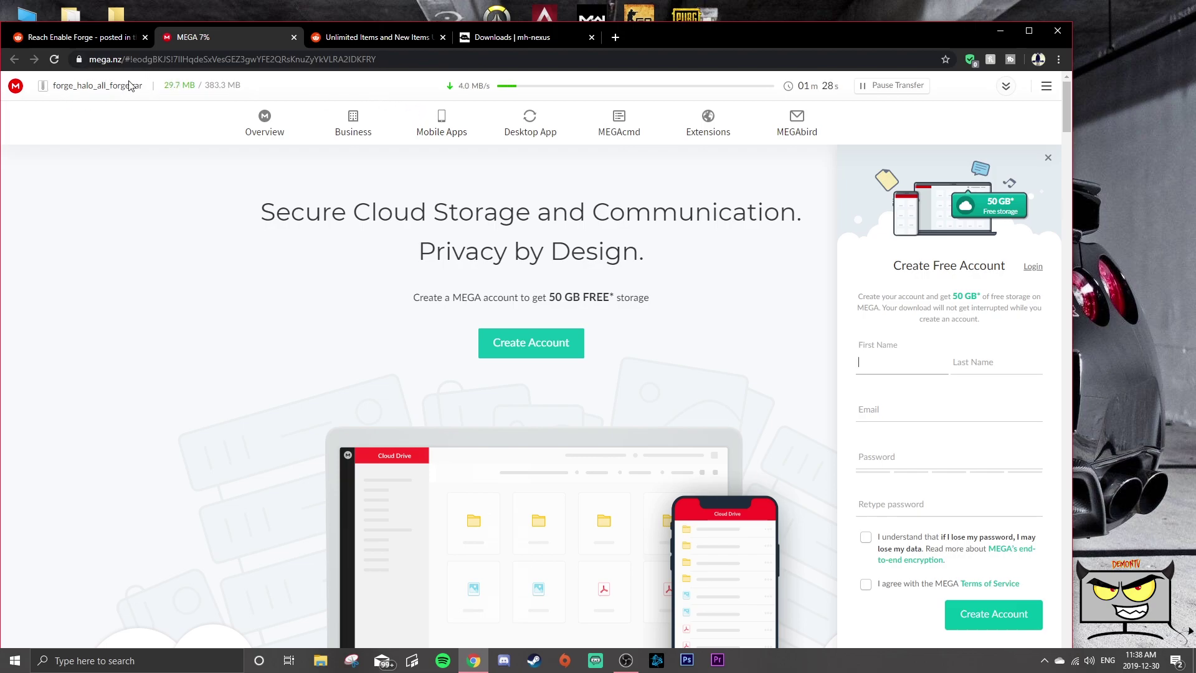
key(ctrl+4)
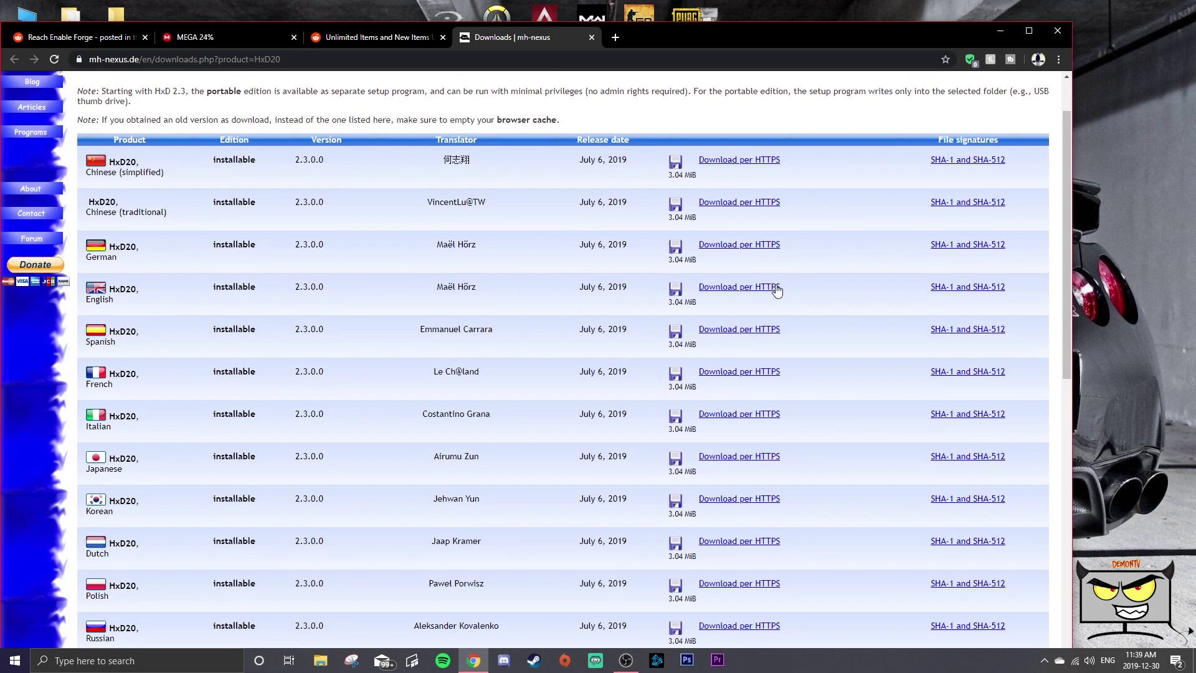
click(727, 288)
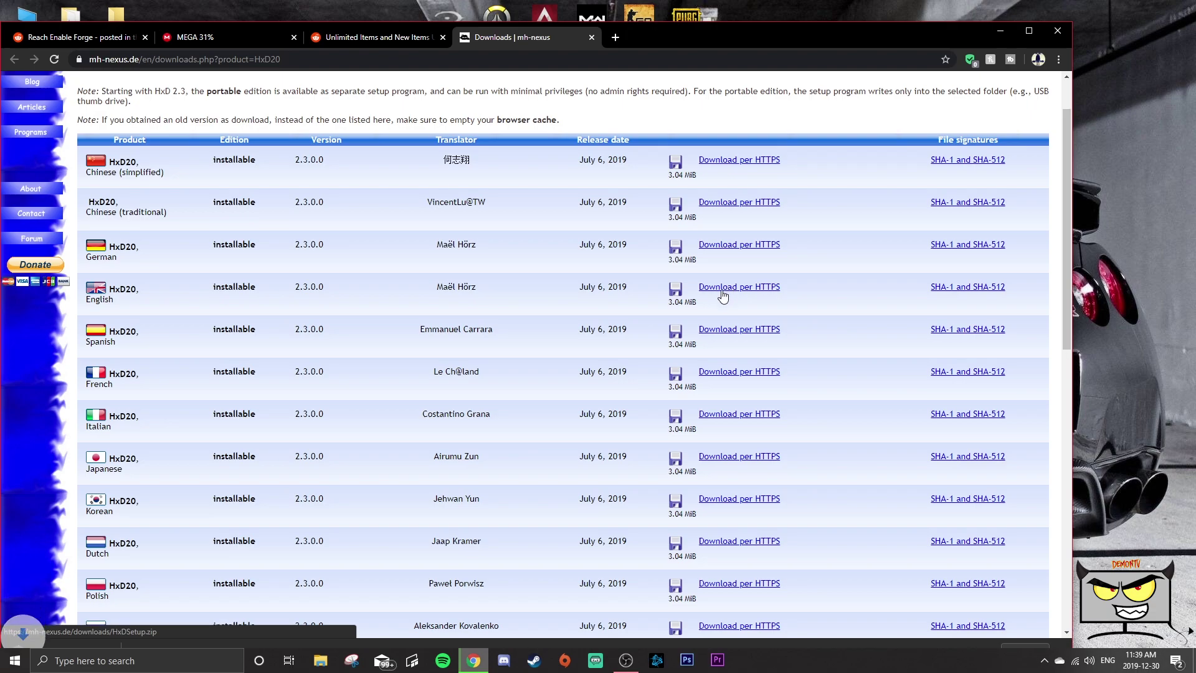
drag(679, 35, 715, 17)
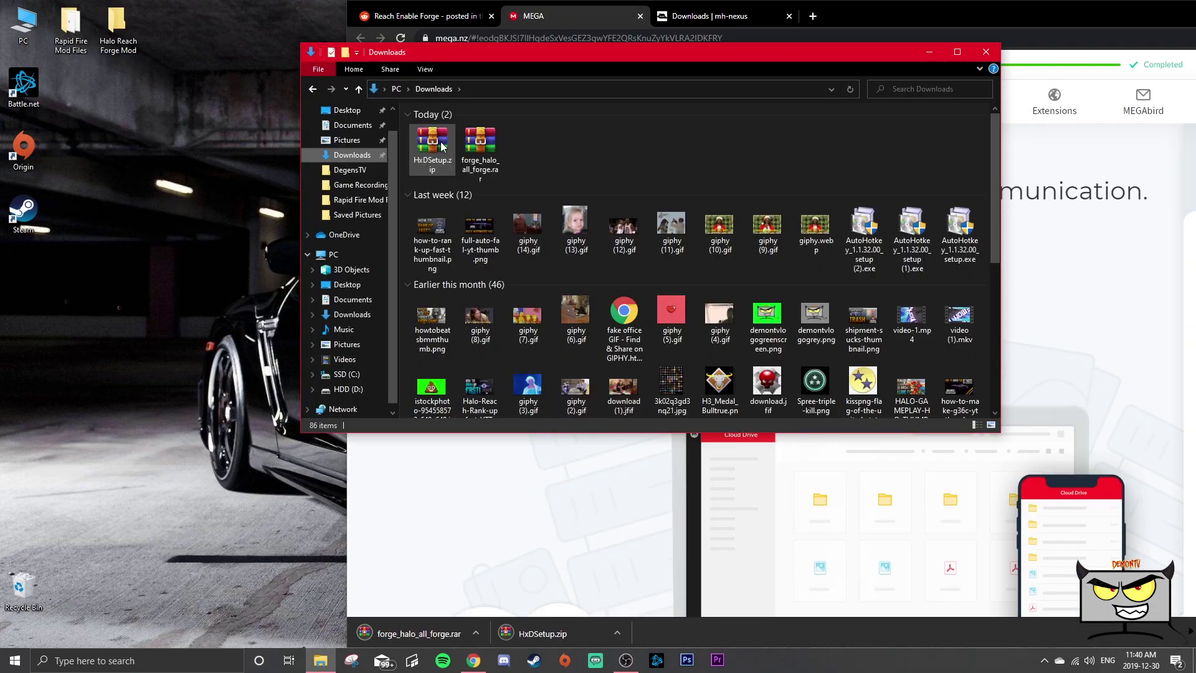
- Copy HxDSetup.zip and forge_halo_all_forge.rar from Downloads onto the desktop
drag(432, 143, 136, 60)
drag(480, 146, 147, 44)
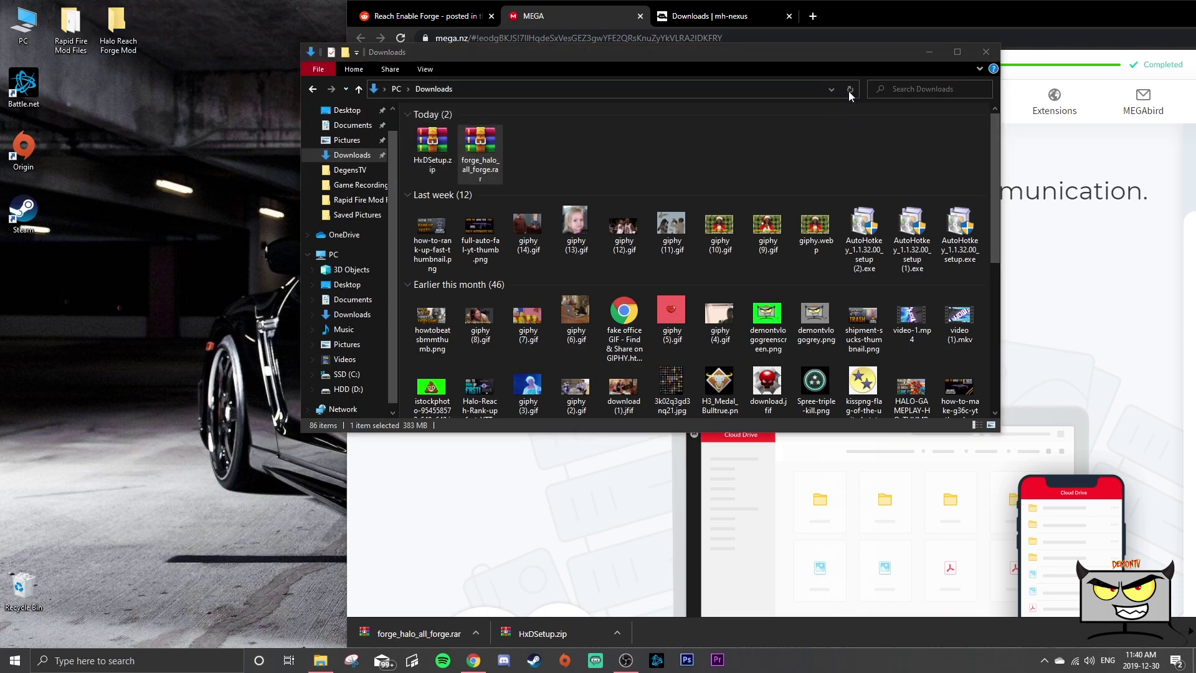
click(986, 52)
drag(936, 12, 766, 9)
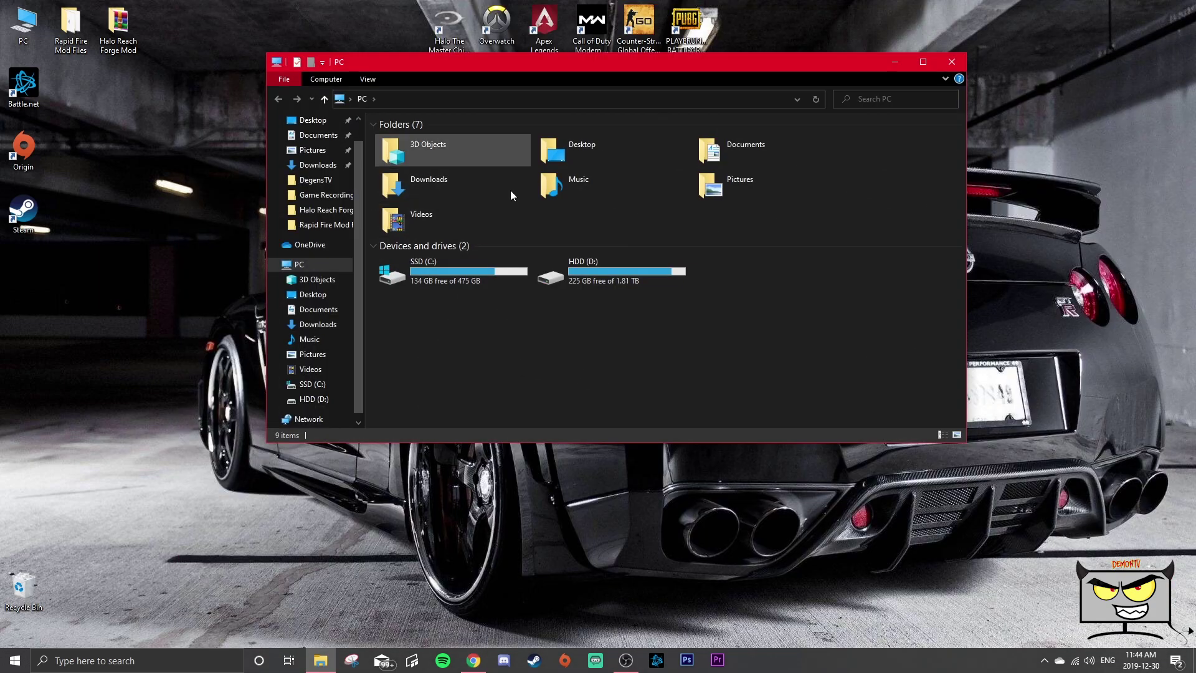
- Browse C:\Program Files (x86)\Steam\steamapps\common\Halo The Master Chief Collection\MCC\Content\Paks to MCC-WindowsNoEditor.pak
double_click(465, 276)
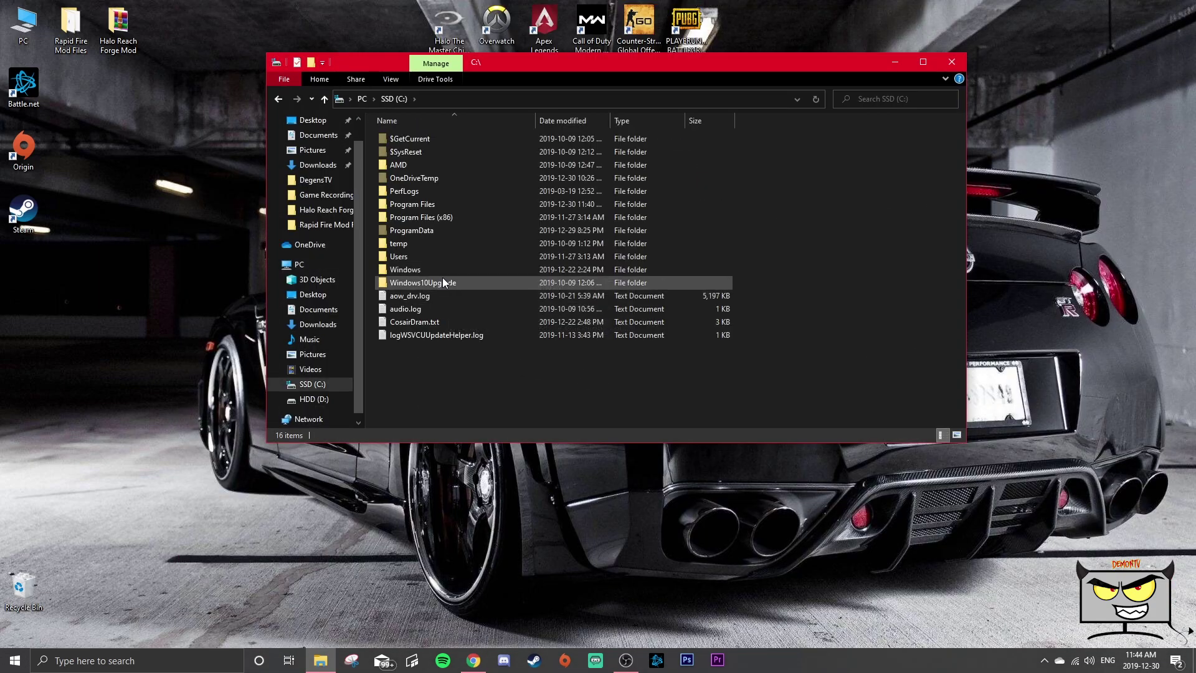
double_click(444, 217)
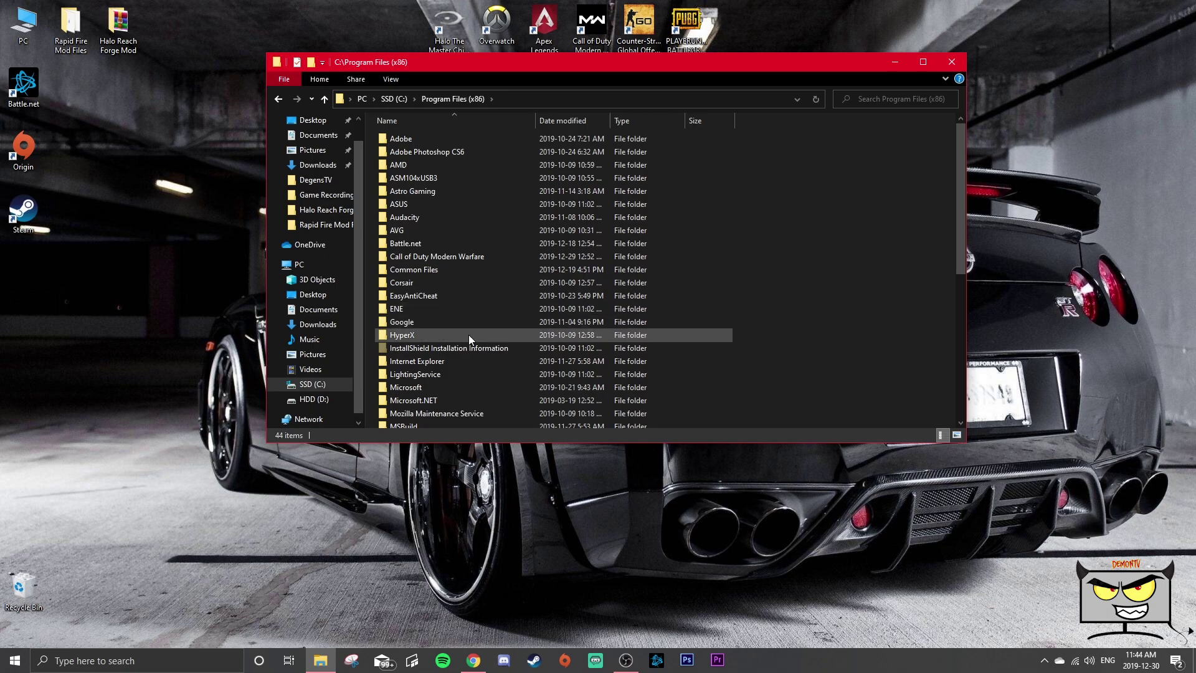
scroll(467, 340, down, 5)
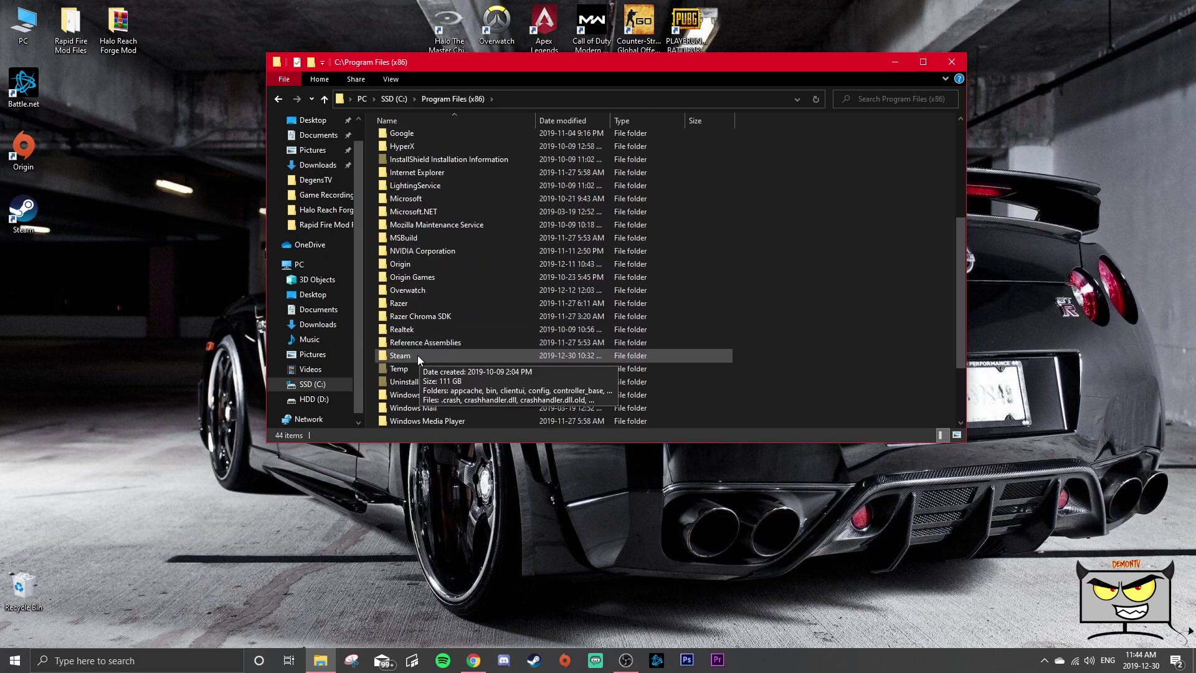
double_click(418, 355)
scroll(450, 262, down, 2)
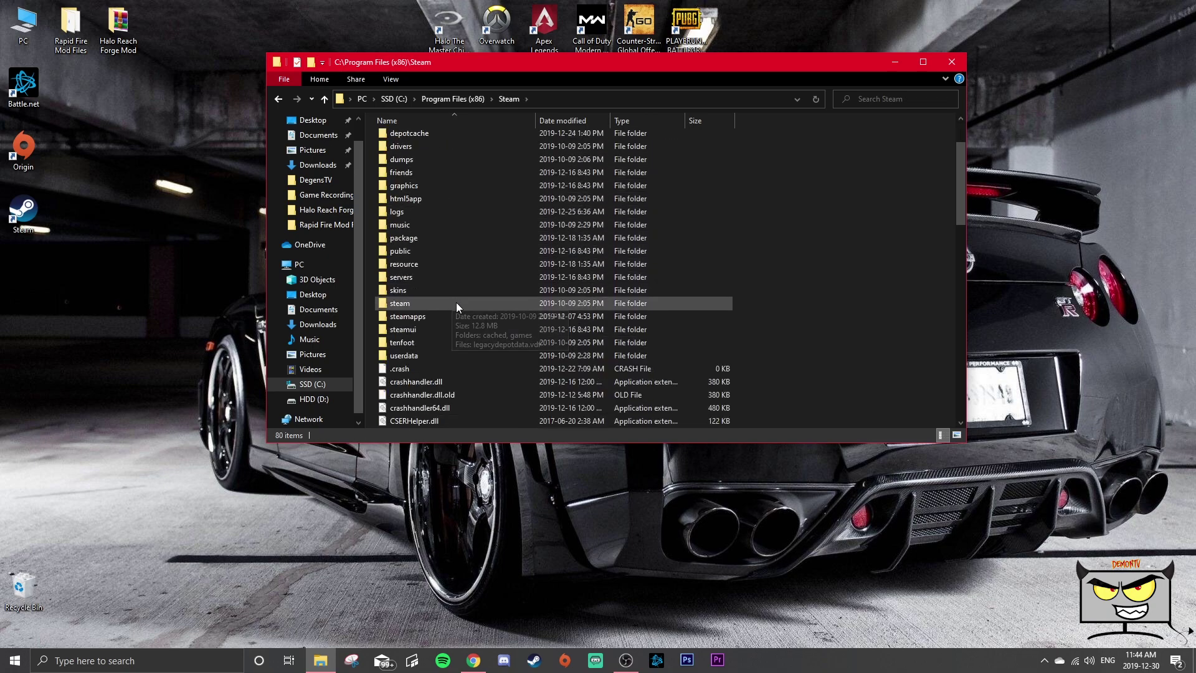
double_click(447, 320)
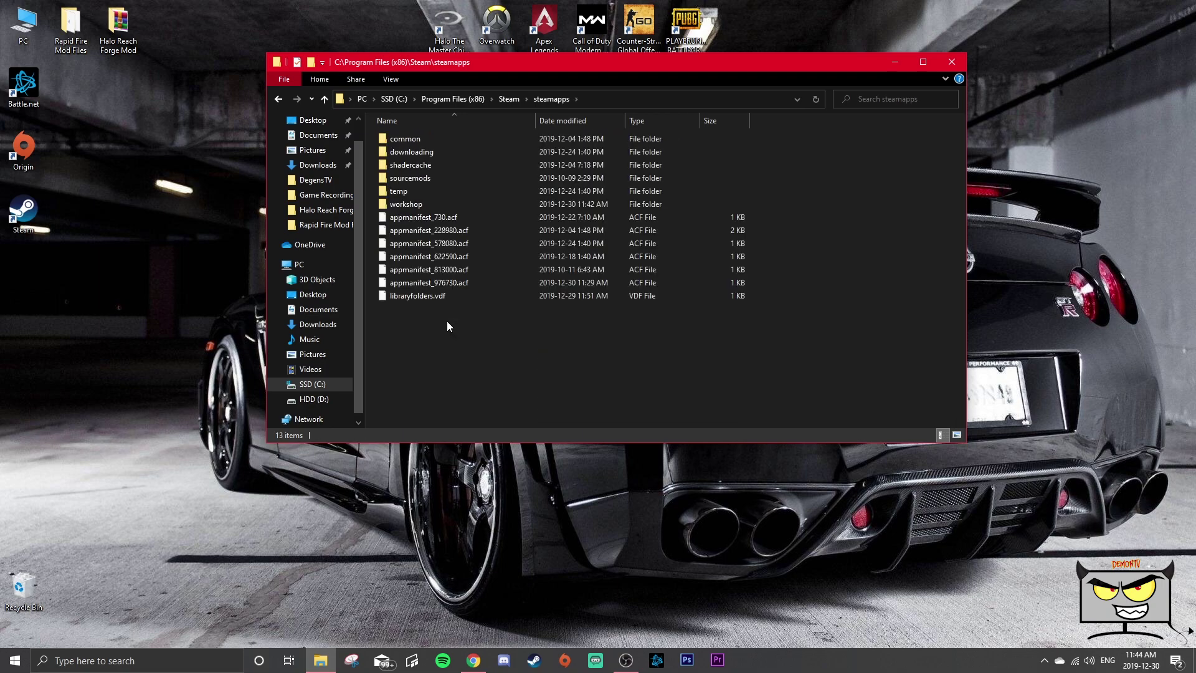
double_click(441, 141)
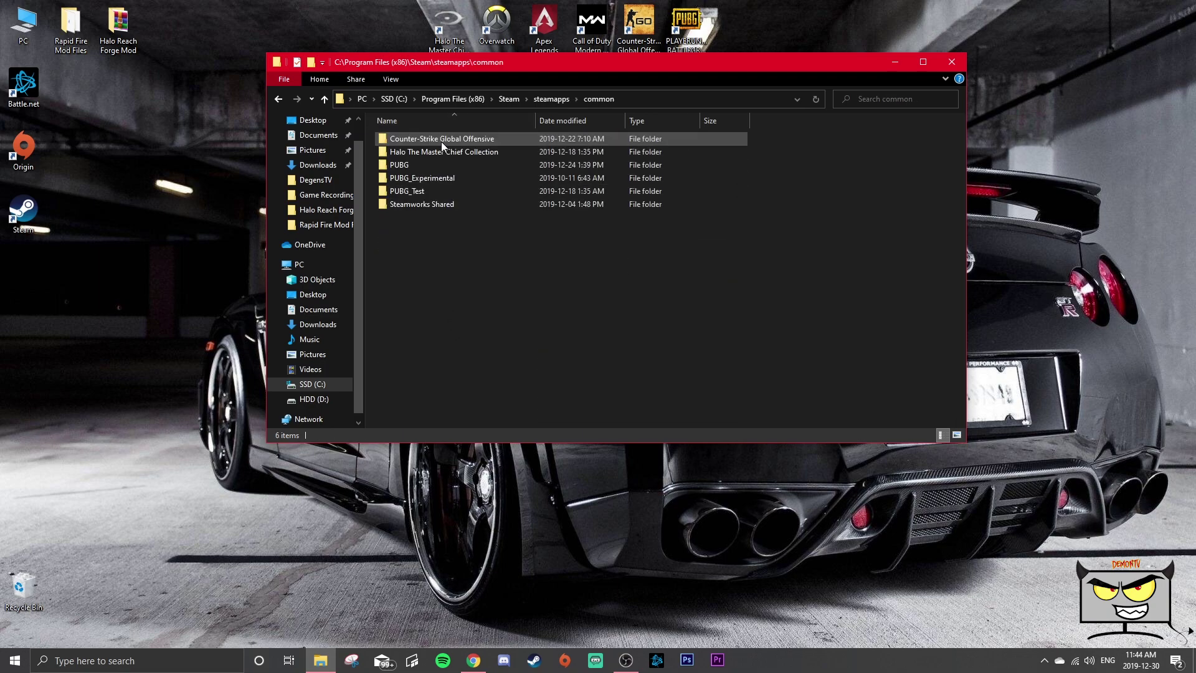
double_click(433, 153)
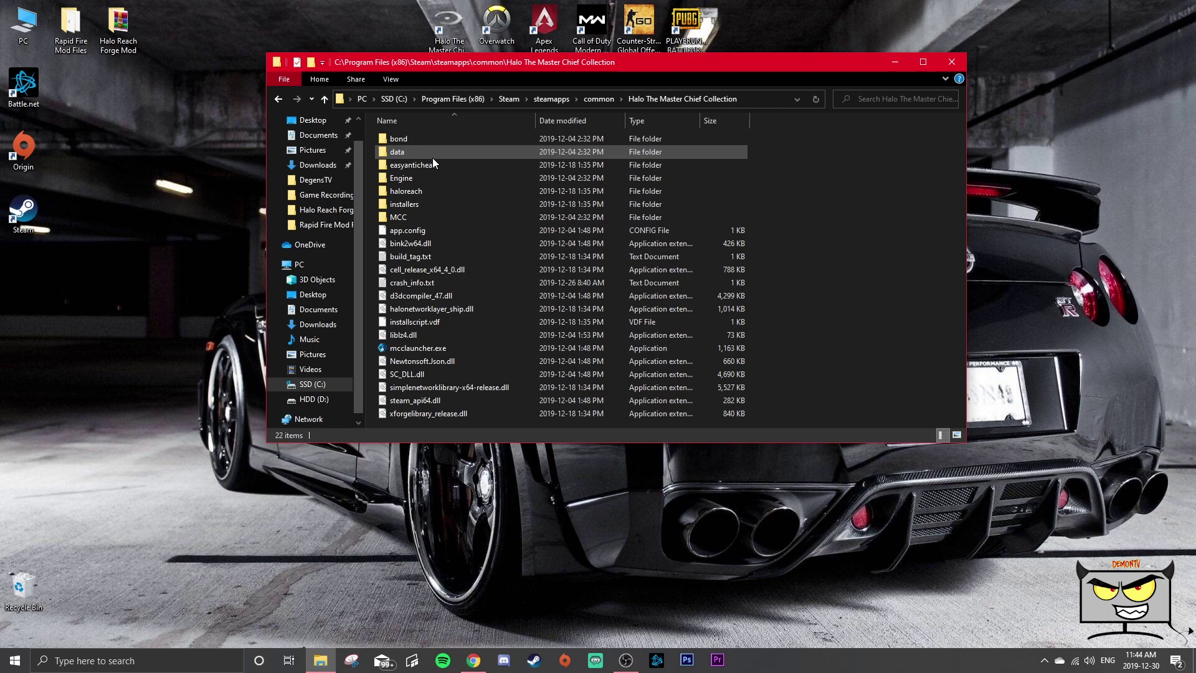
double_click(409, 216)
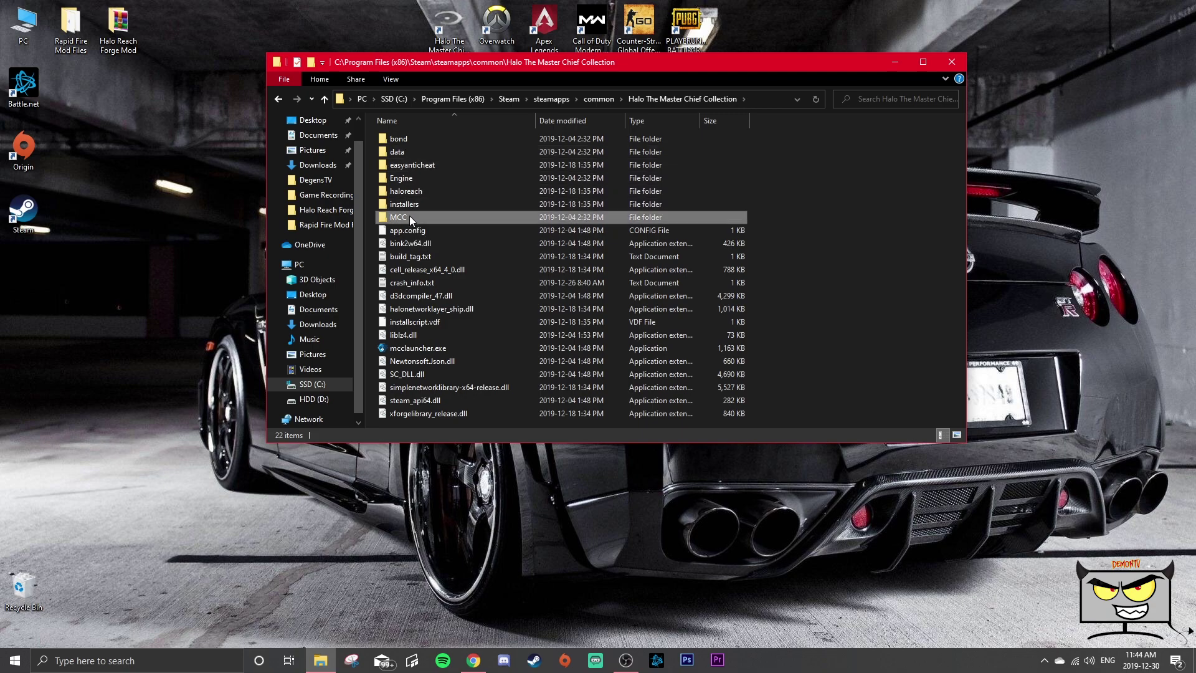
double_click(421, 149)
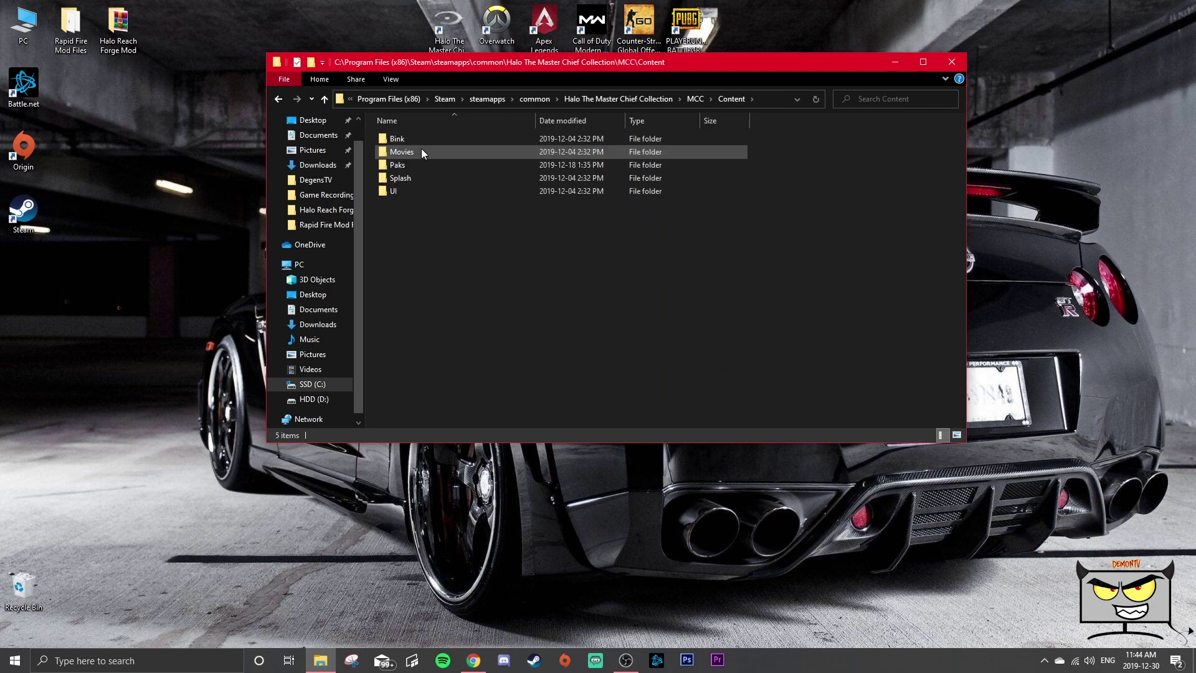
double_click(418, 163)
right_click(464, 141)
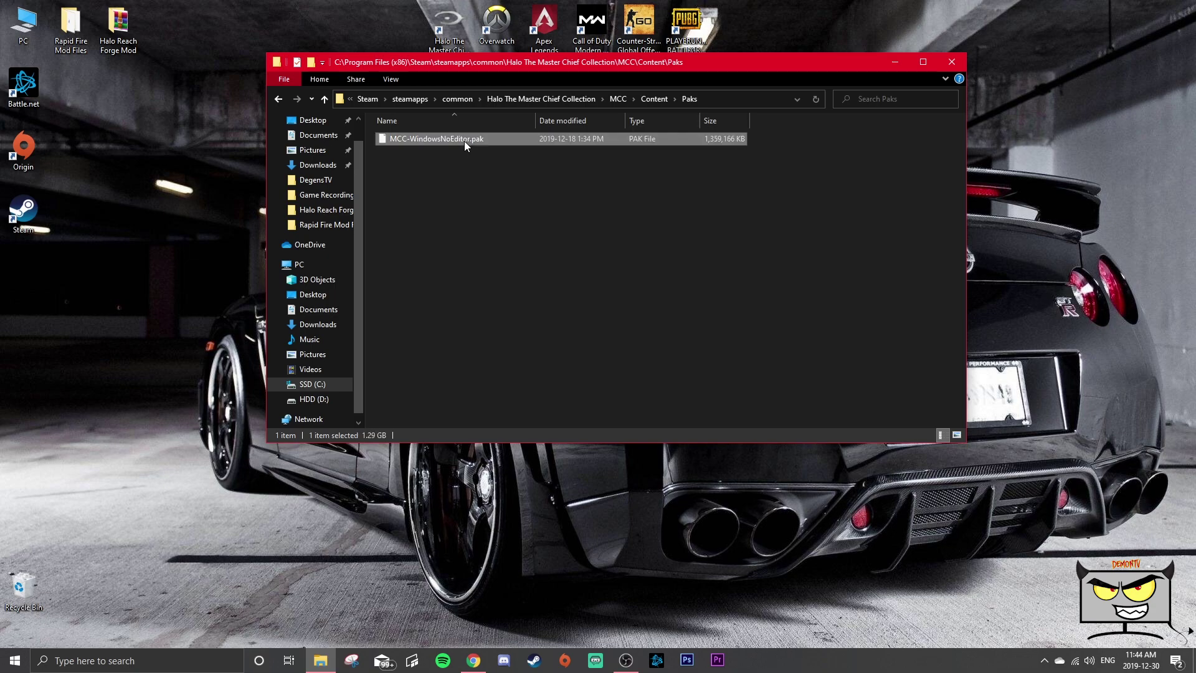
- Copy MCC-WindowsNoEditor.pak and create a 'backups' folder in the Master Chief Collection folder
click(492, 312)
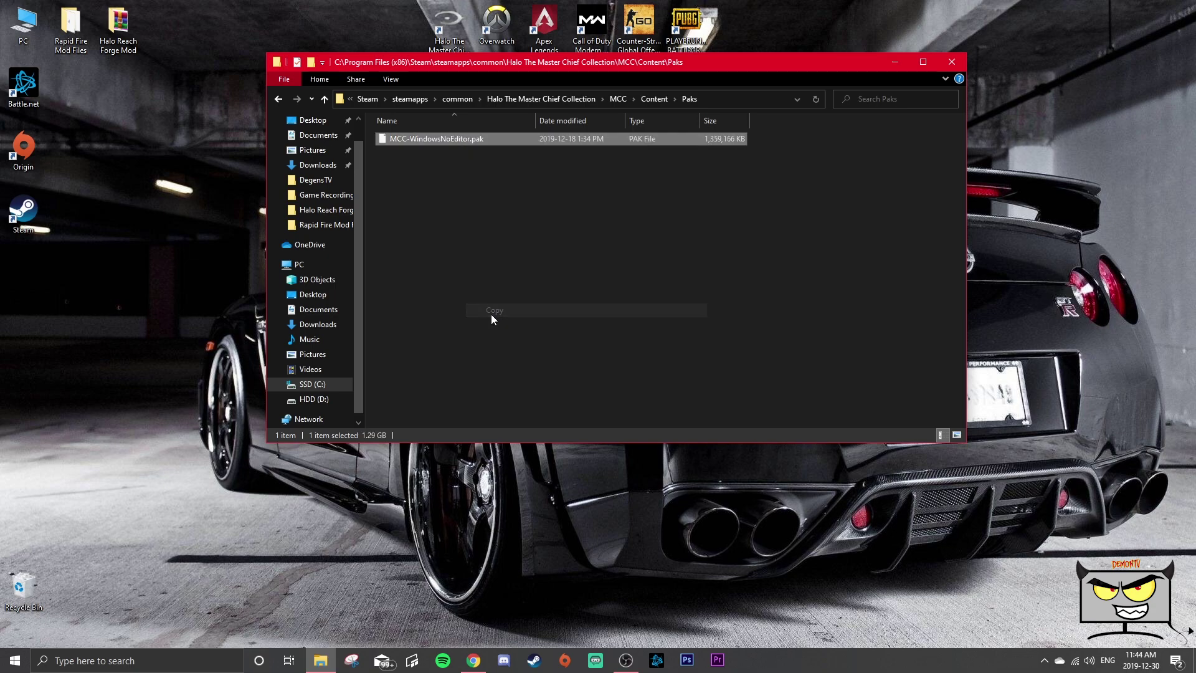
click(279, 101)
click(279, 102)
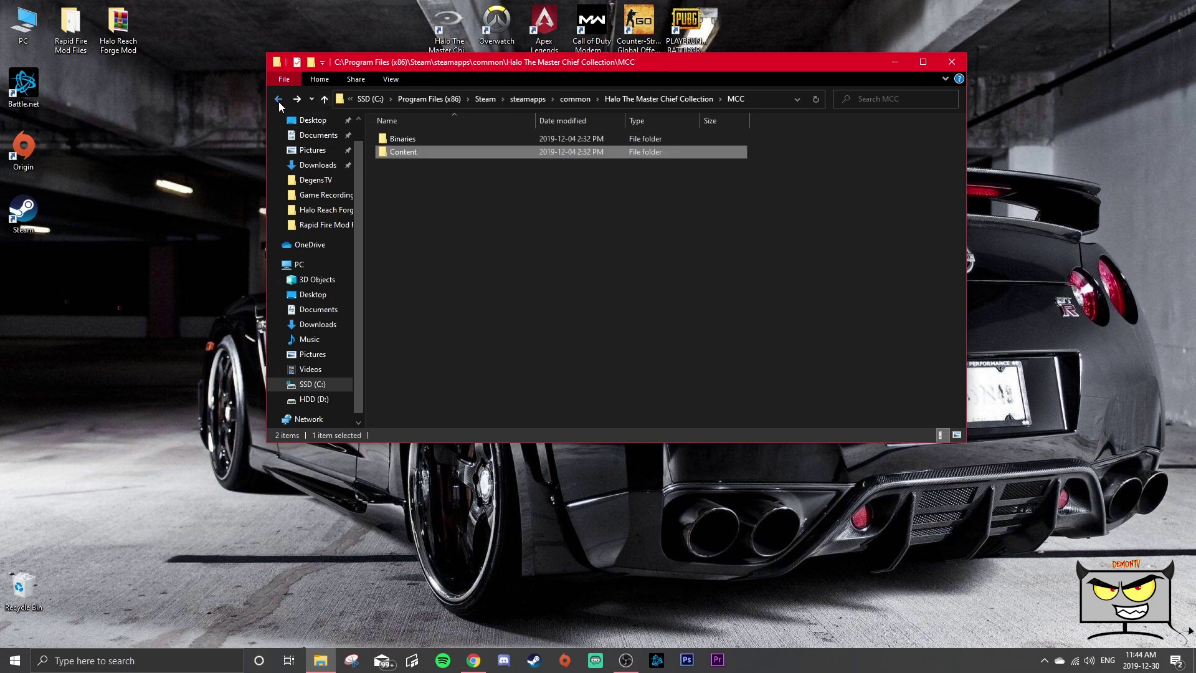
click(280, 102)
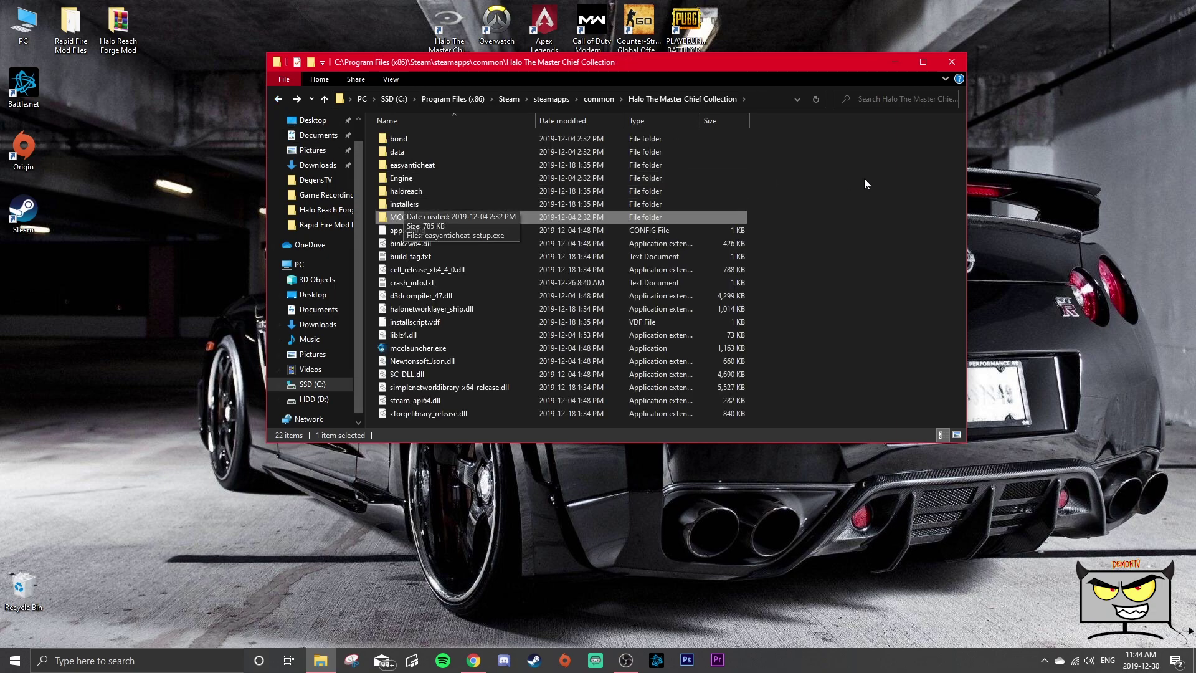
right_click(806, 170)
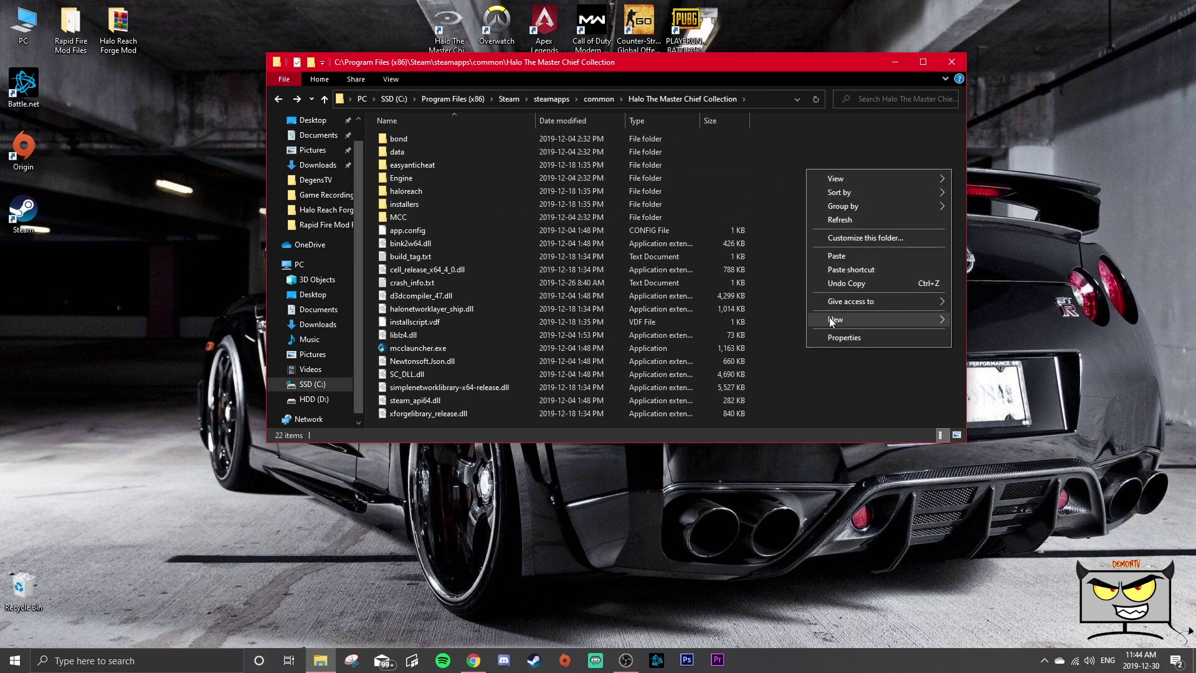
mouse_move(933, 320)
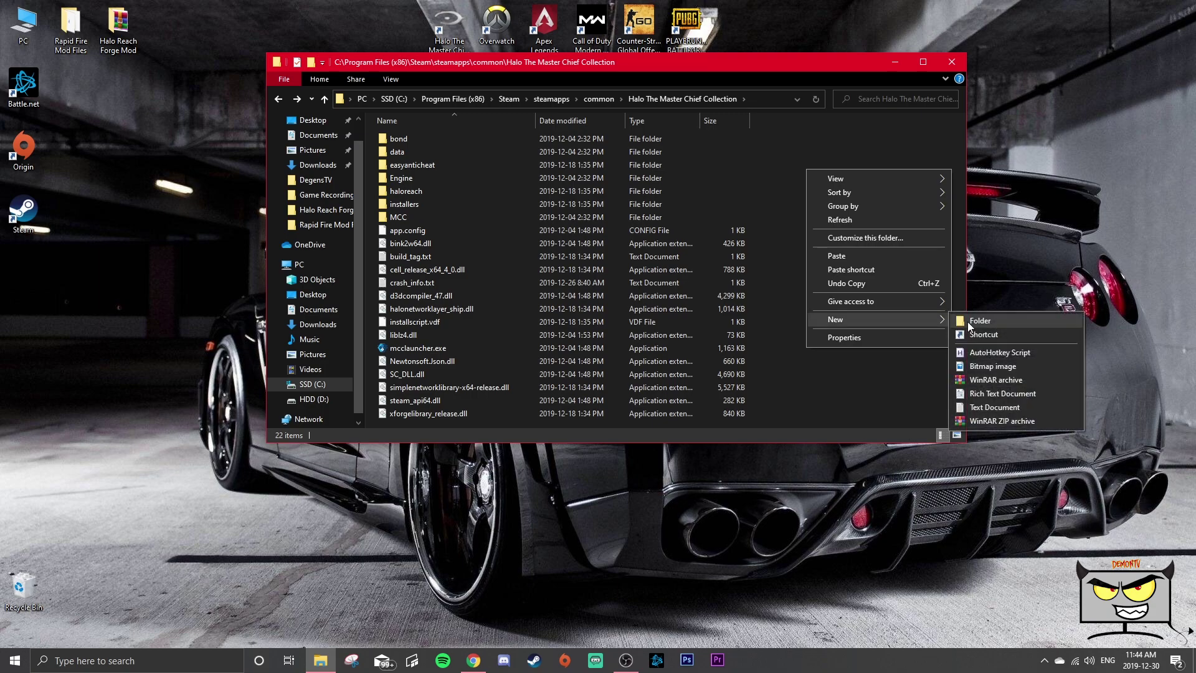
click(975, 321)
text(backups)
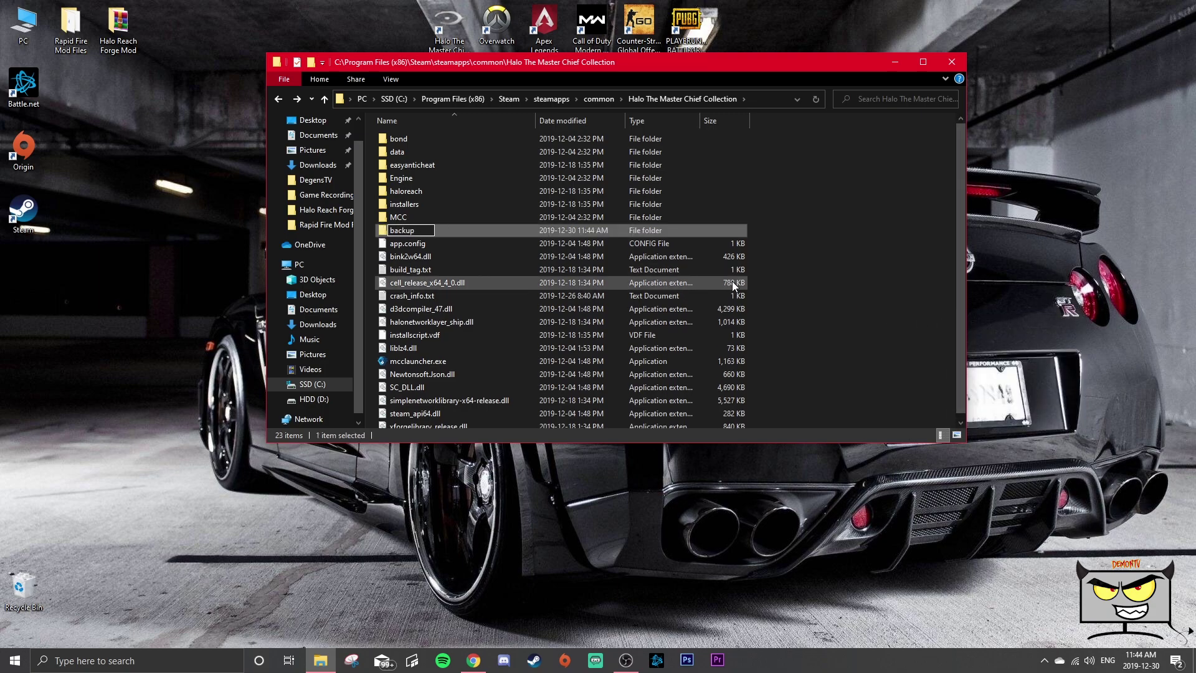
key(Return)
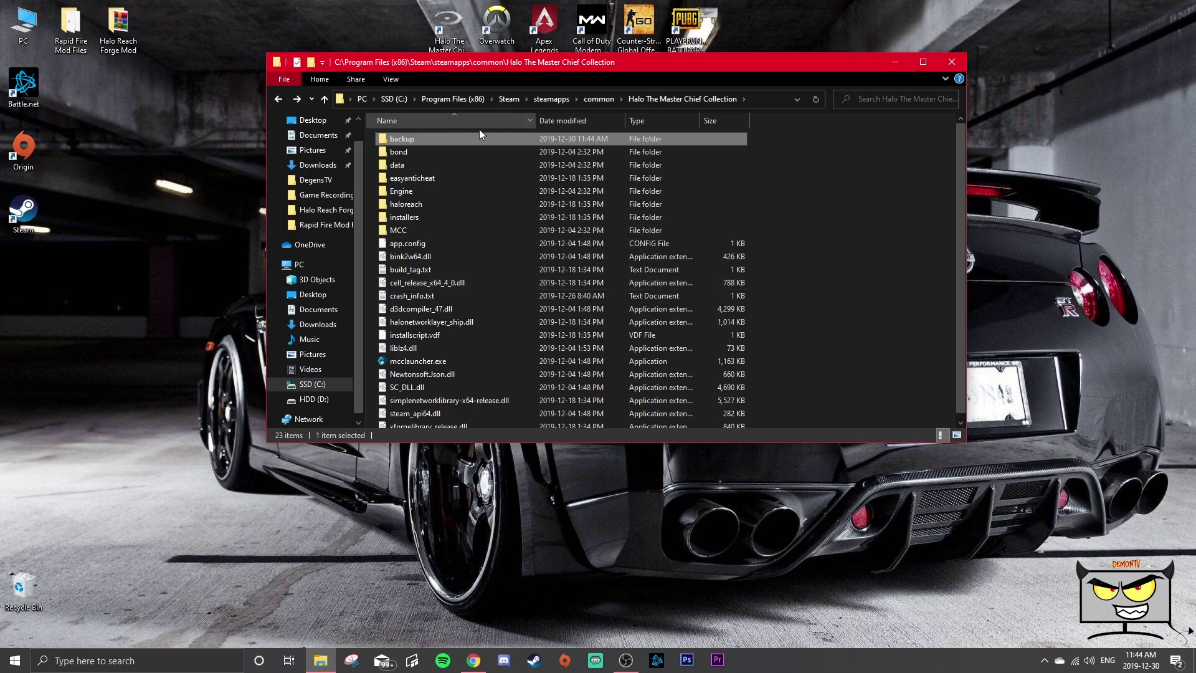
- Paste the MCC-WindowsNoEditor.pak copy into the backups folder, then return to the desktop
double_click(442, 141)
right_click(430, 160)
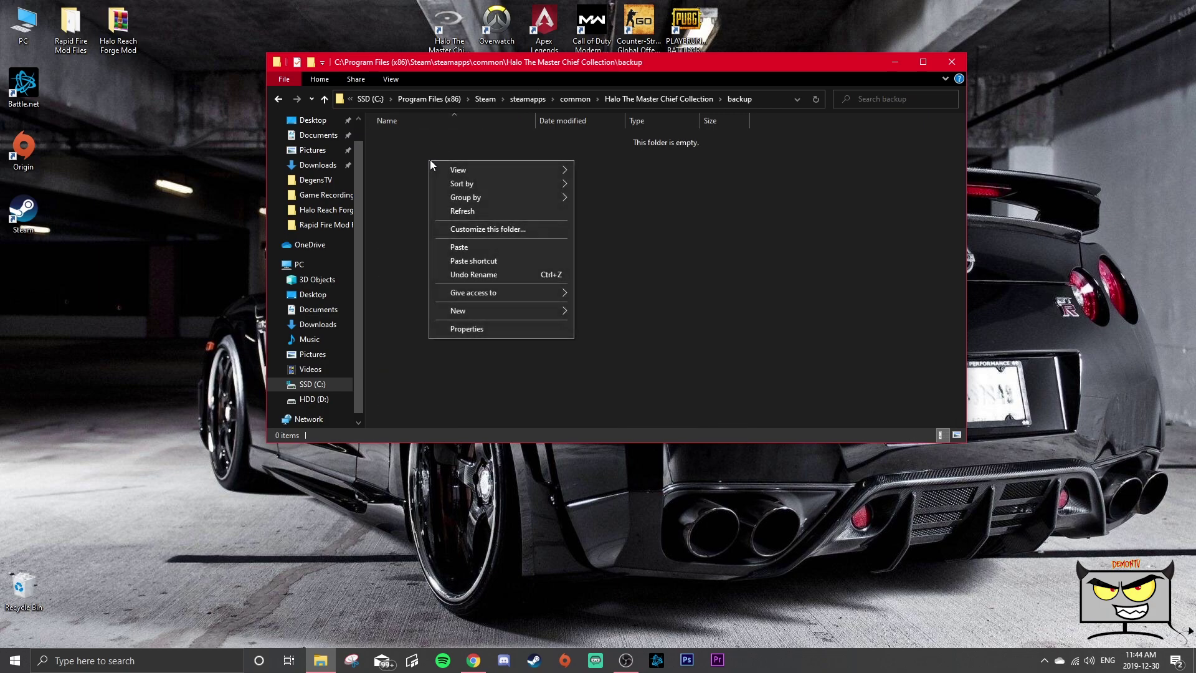
click(476, 247)
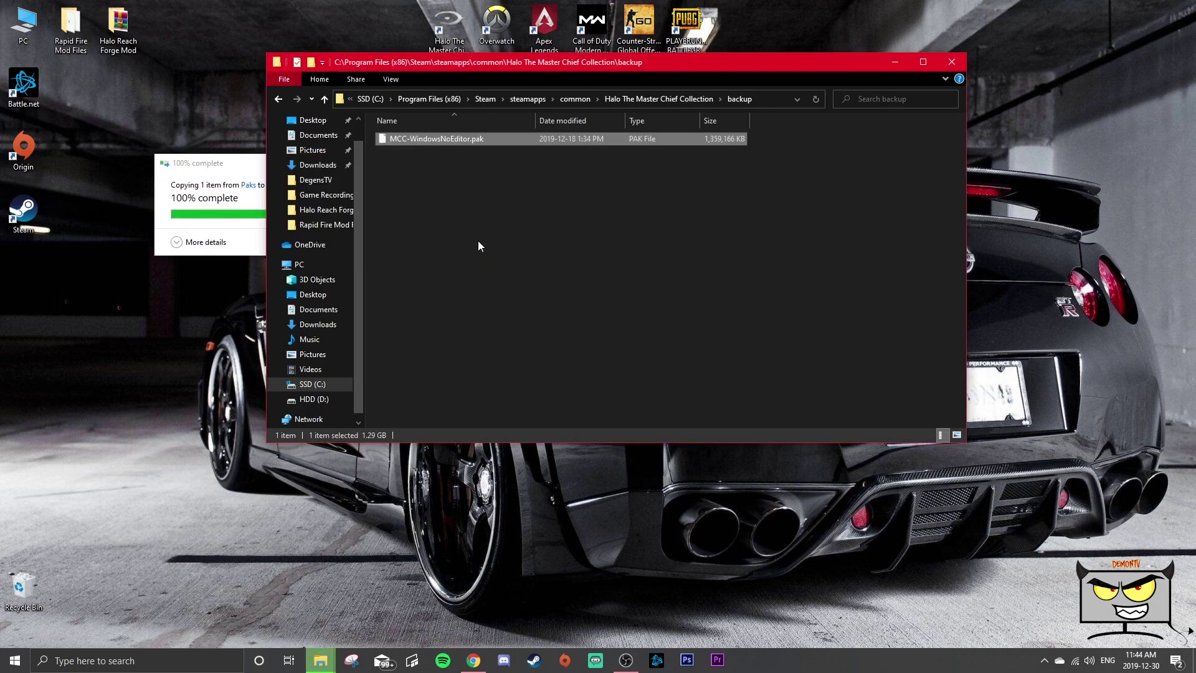
click(276, 98)
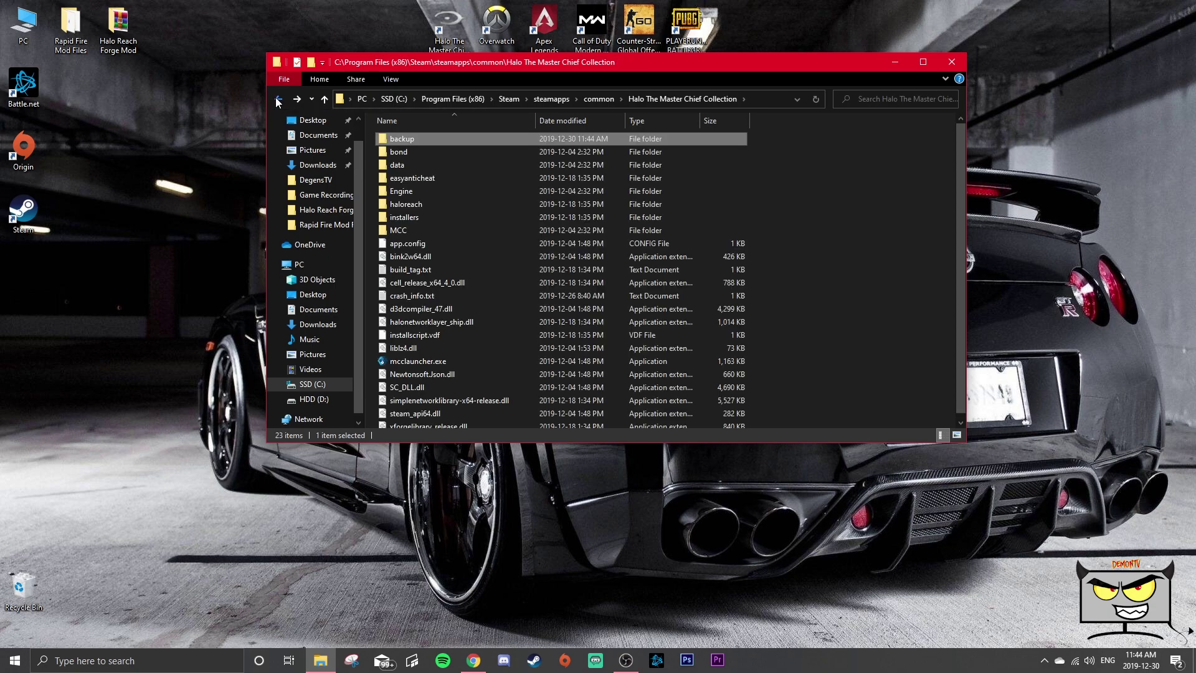
key(super+d)
- Extract HxDSetup.zip in place inside the Halo Reach Forge Mod folder
double_click(126, 36)
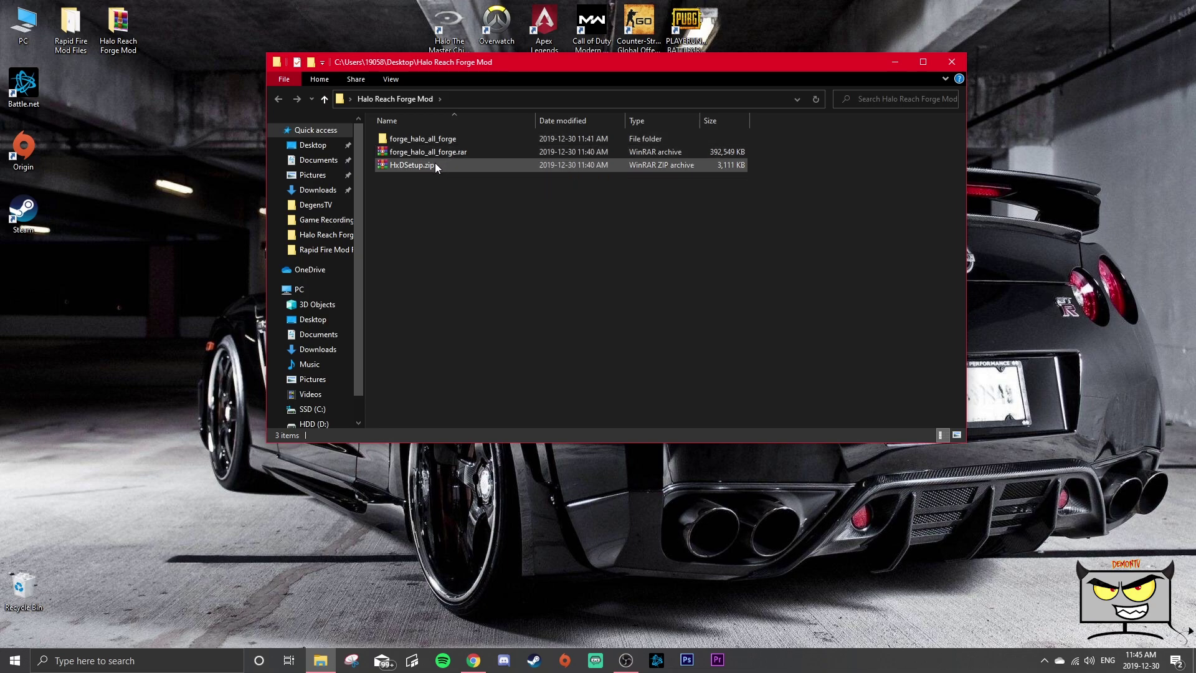
right_click(431, 166)
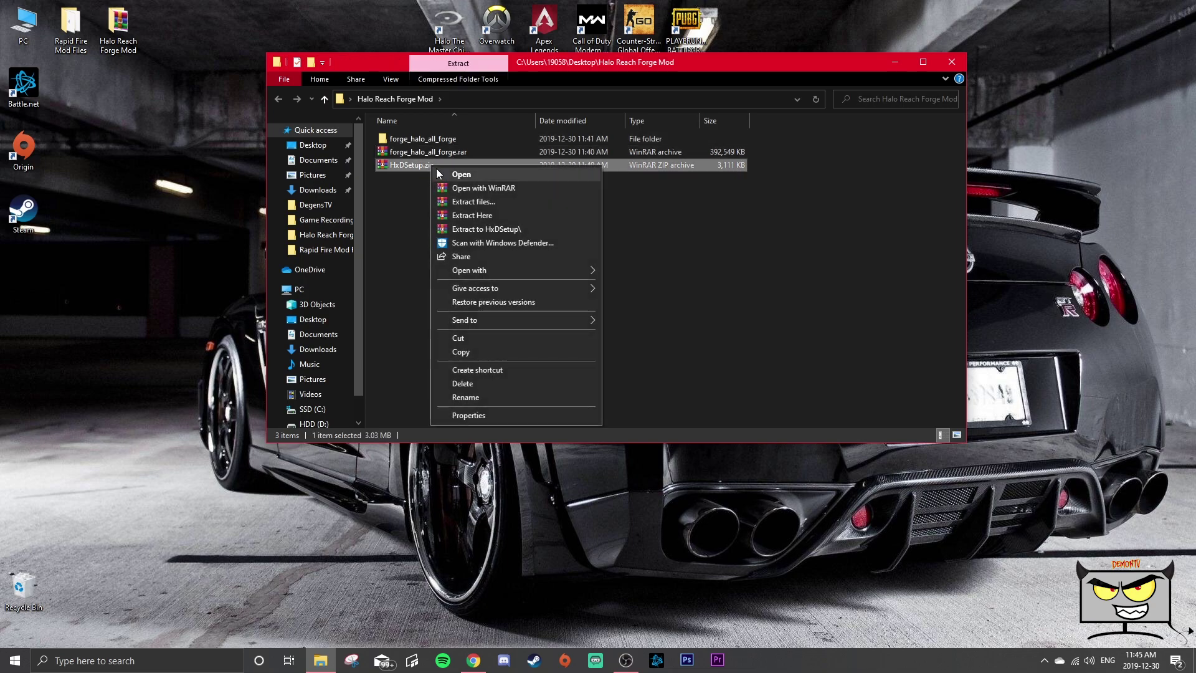
click(457, 216)
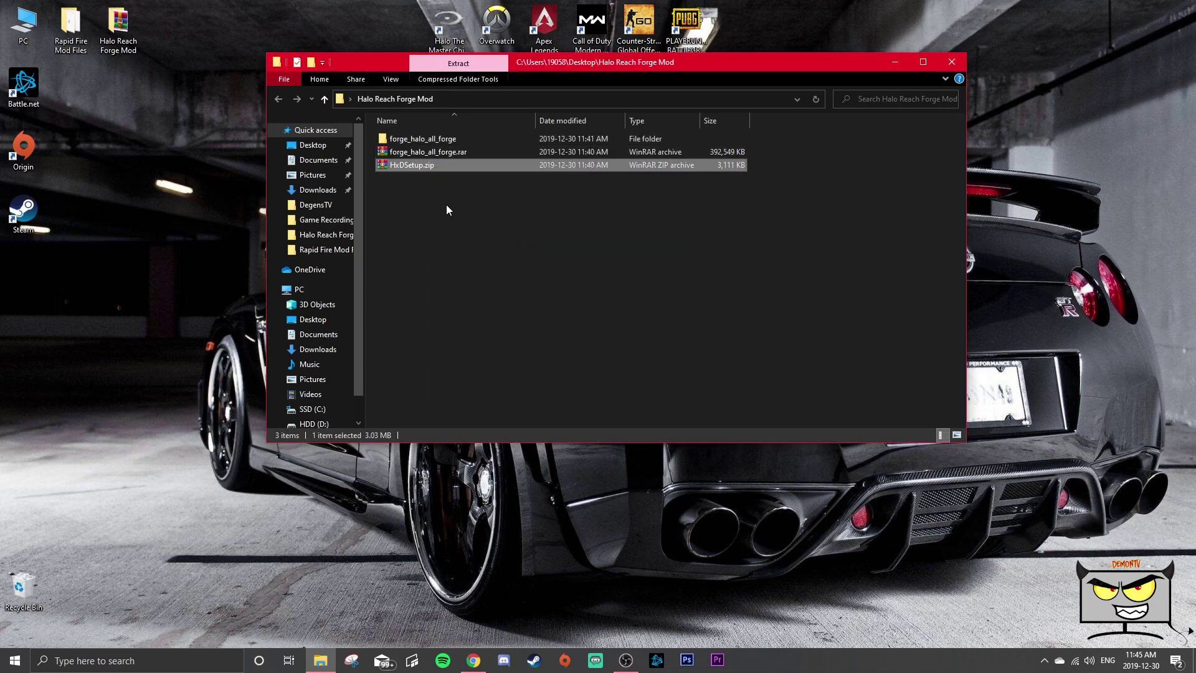
- Run HxDSetup.exe, accept the licence, keep the defaults and install HxD 2.3
double_click(432, 165)
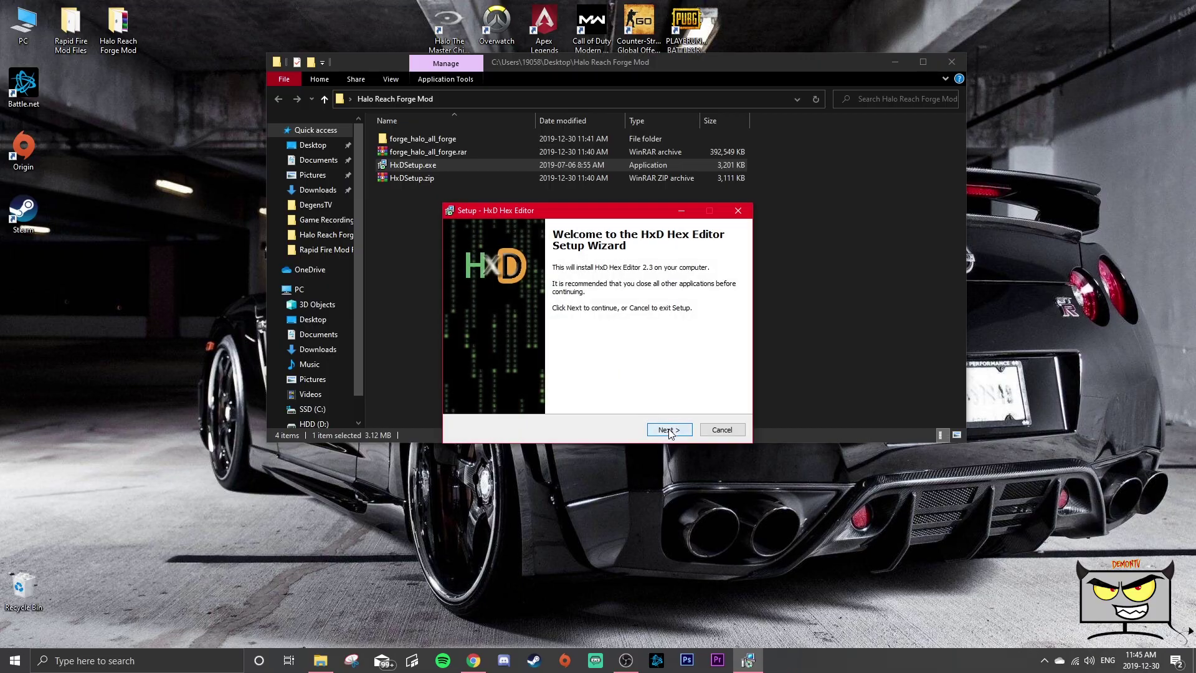
click(668, 430)
click(490, 391)
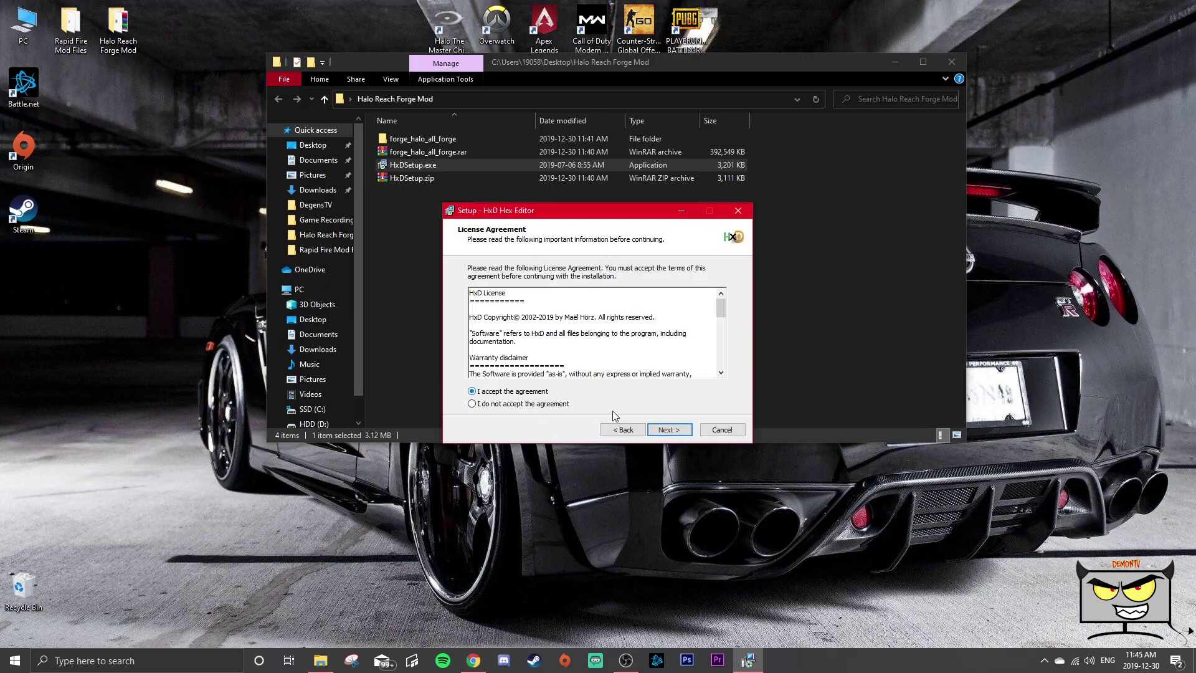
click(669, 431)
click(668, 431)
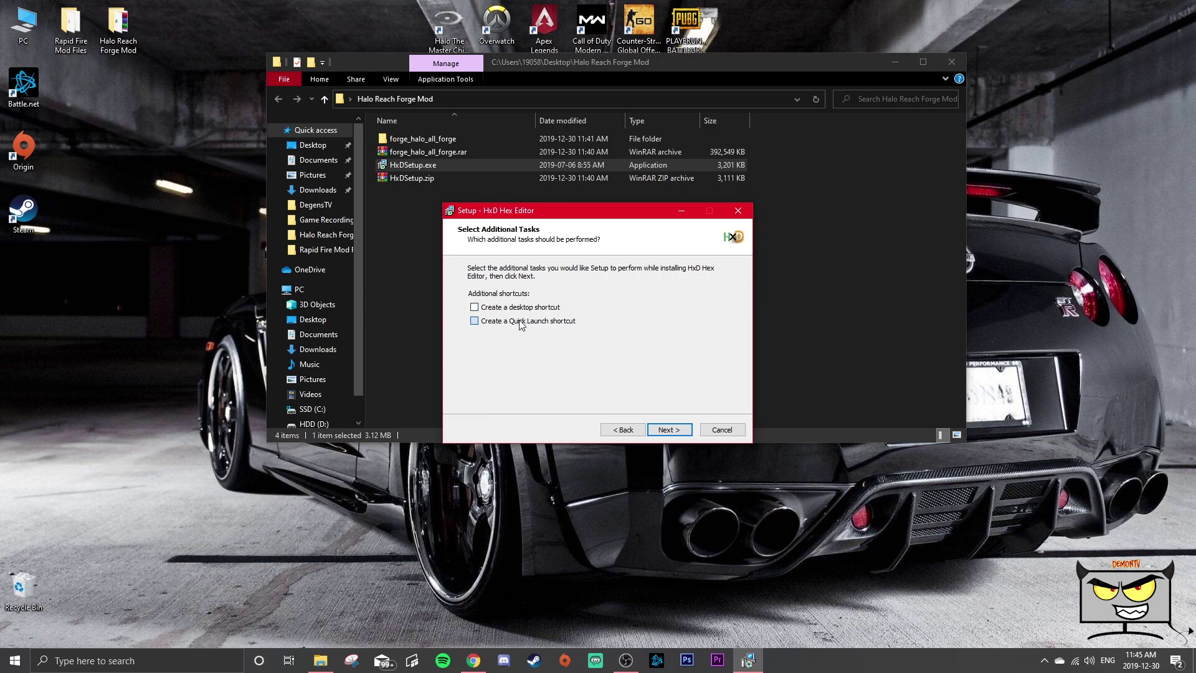
click(664, 428)
click(666, 429)
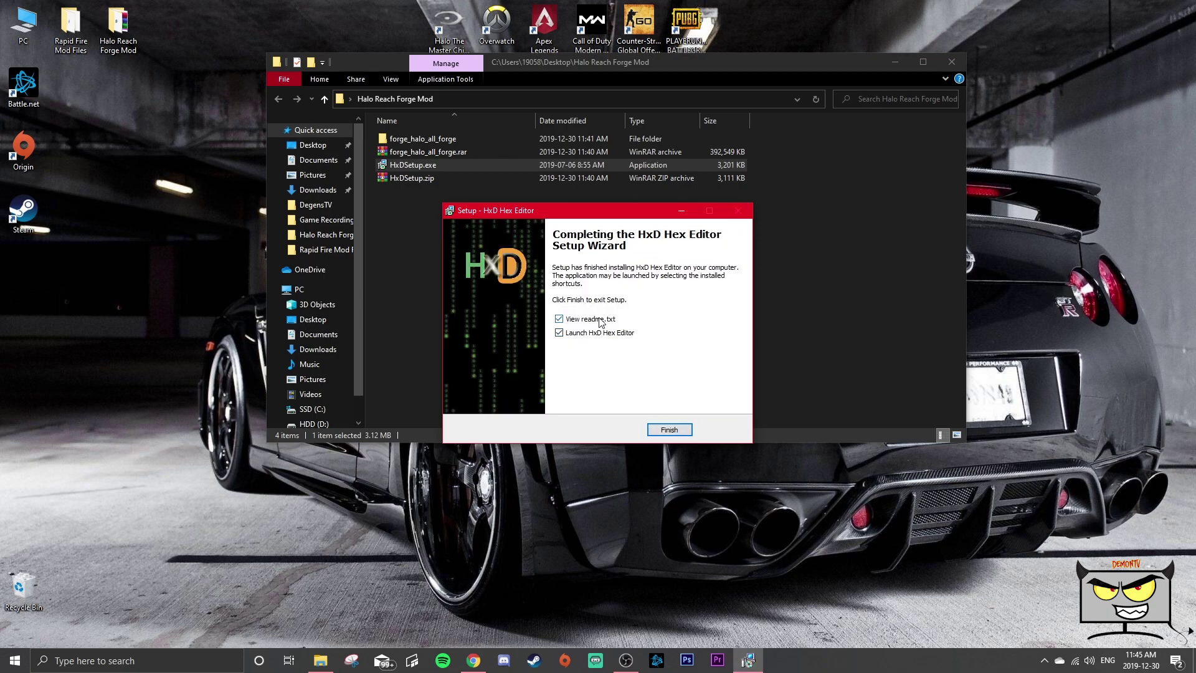
click(670, 430)
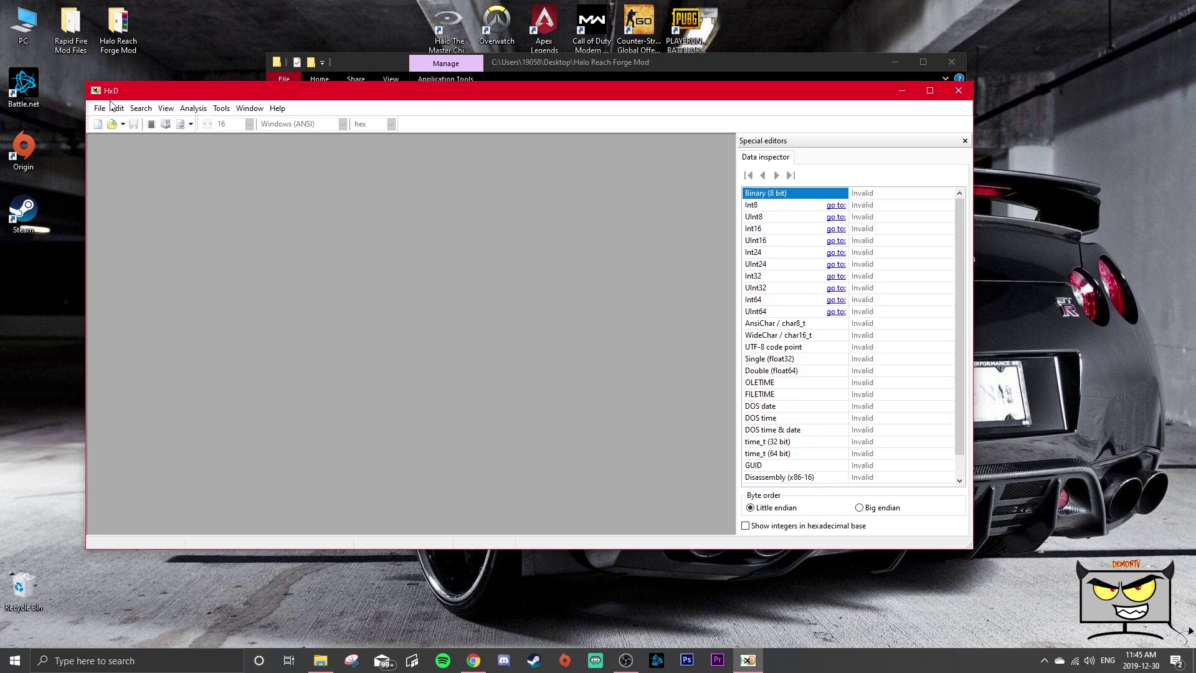
- Start opening a file in HxD and browse to C:\Program Files (x86)
click(100, 108)
click(110, 132)
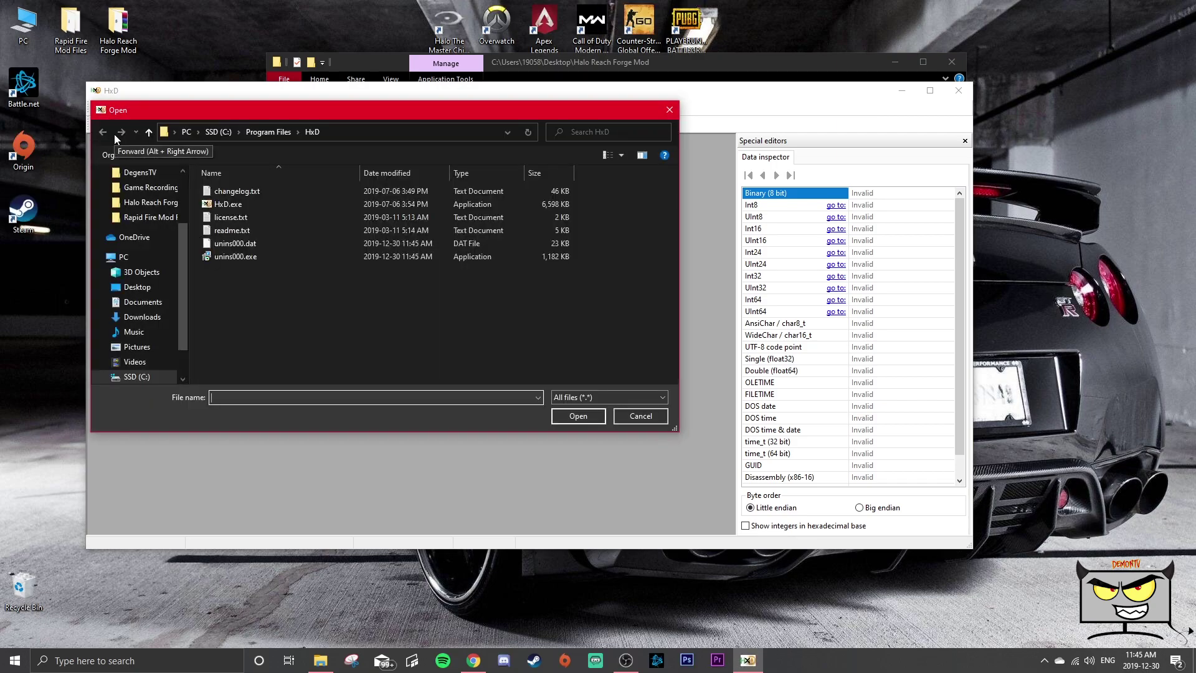
click(147, 258)
double_click(268, 324)
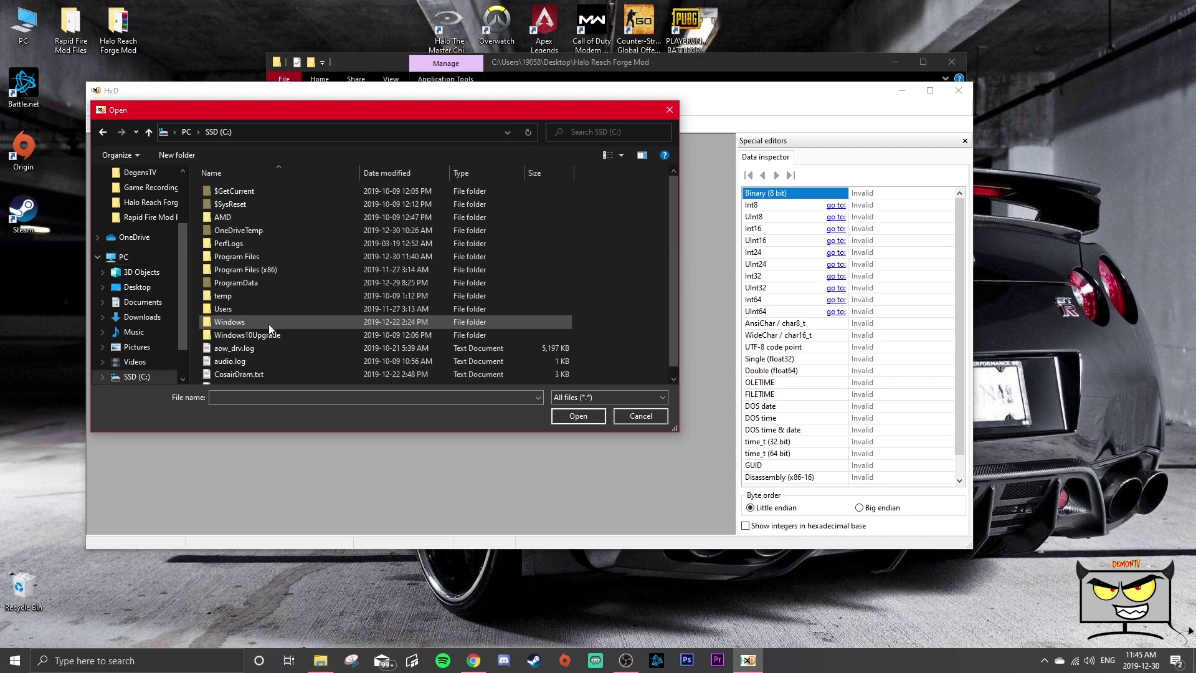
double_click(275, 270)
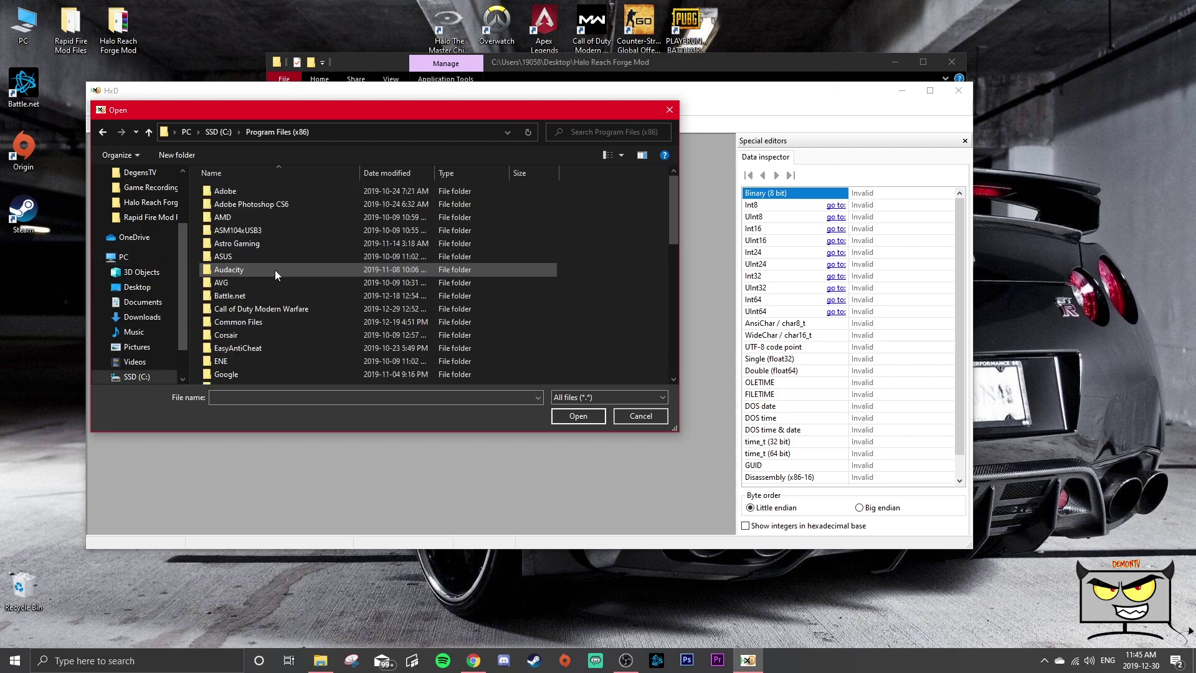
scroll(303, 230, down, 2)
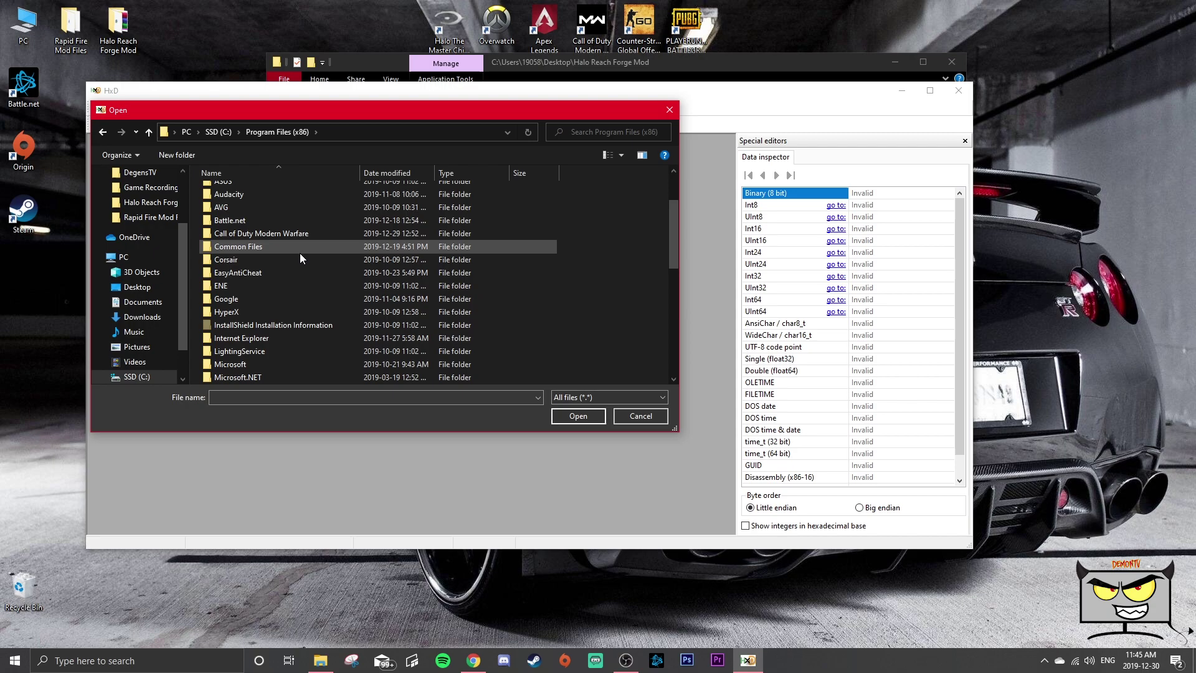
scroll(297, 257, down, 6)
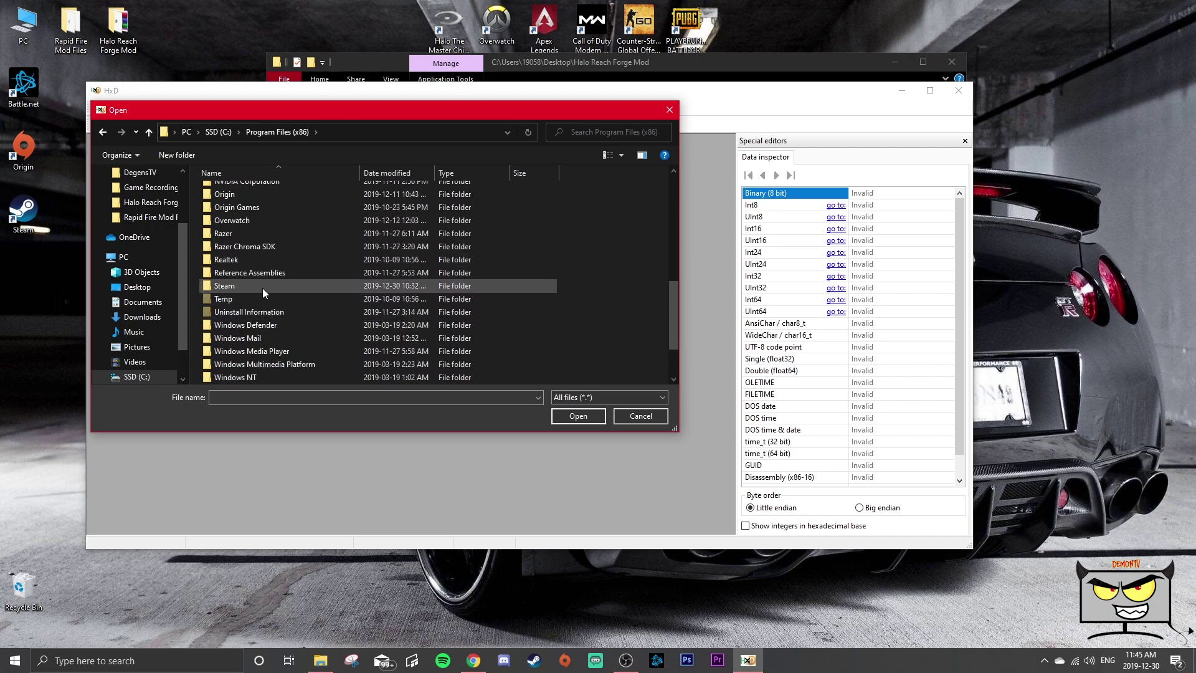
- Go through Steam\steamapps\common\Halo The Master Chief Collection\MCC\Content\Paks and load MCC-WindowsNoEditor.pak
double_click(263, 286)
scroll(263, 287, down, 3)
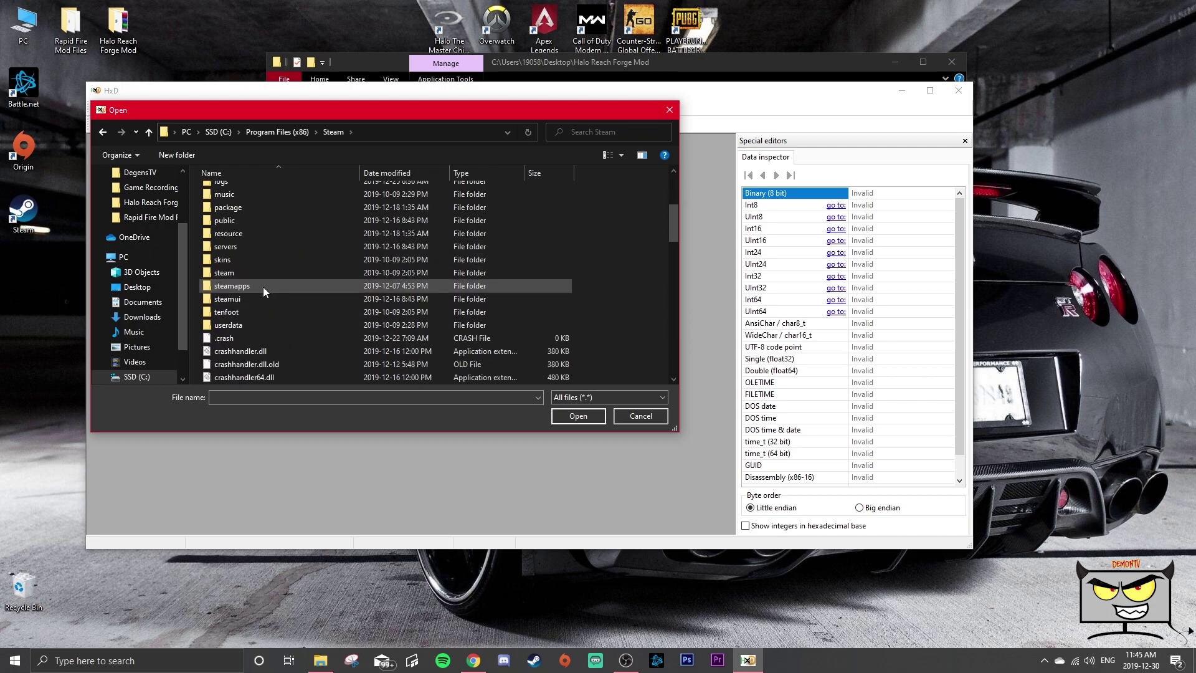
double_click(261, 284)
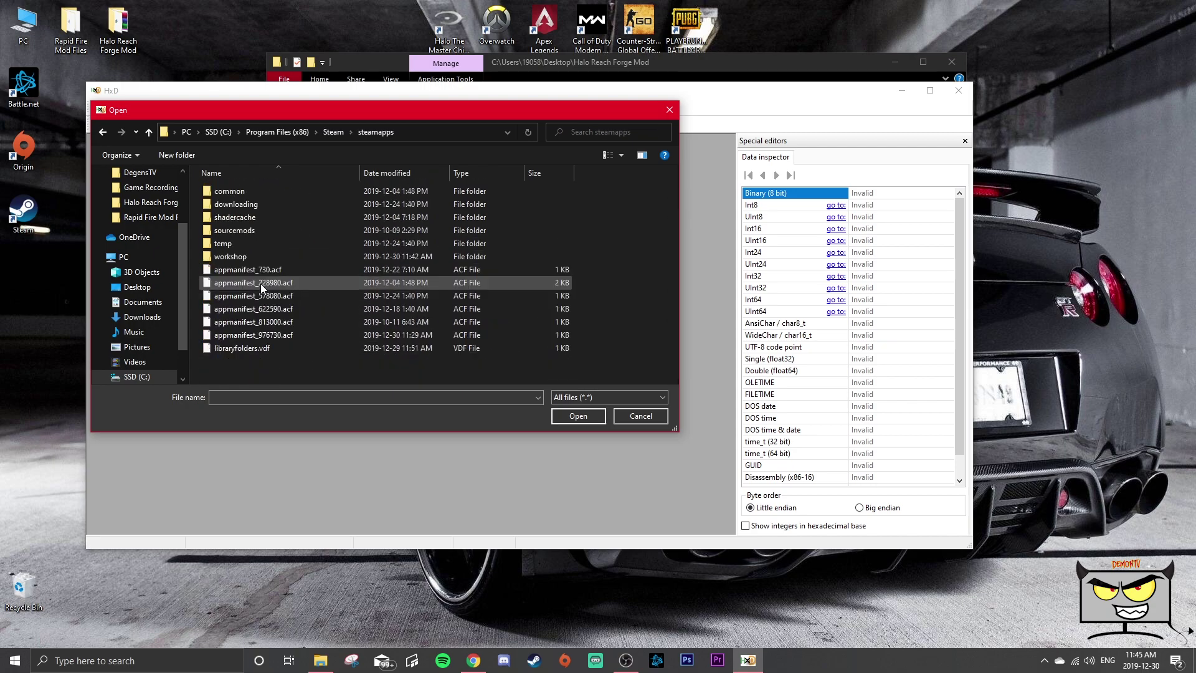
double_click(267, 192)
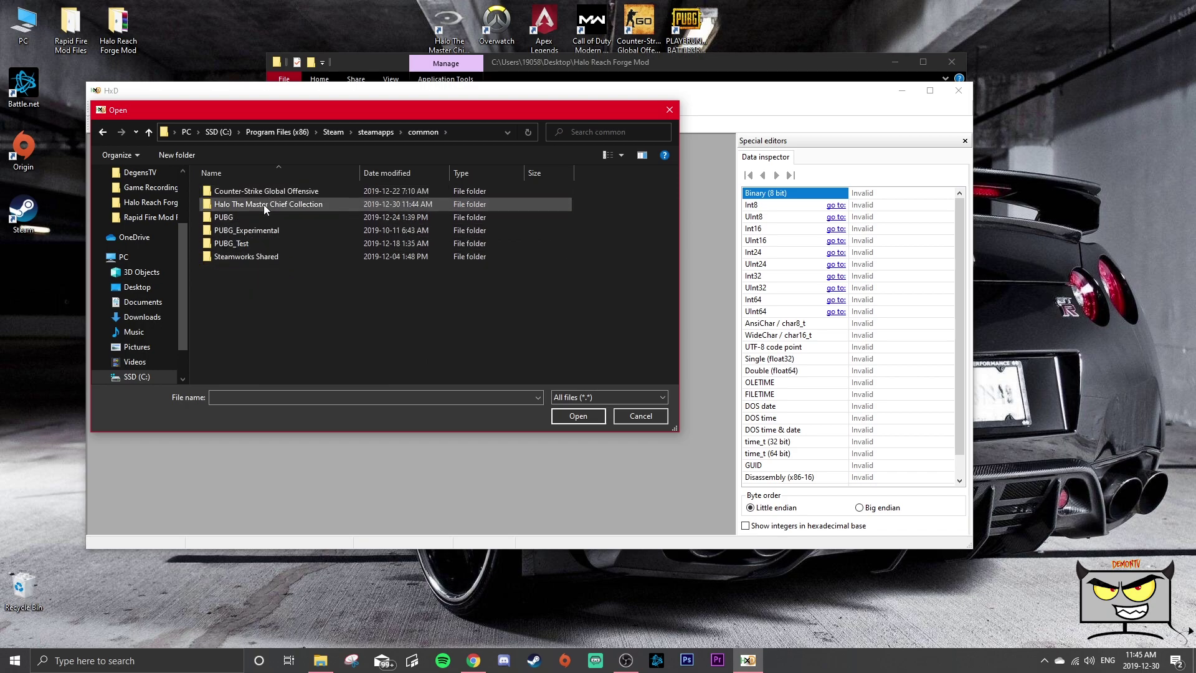
double_click(263, 205)
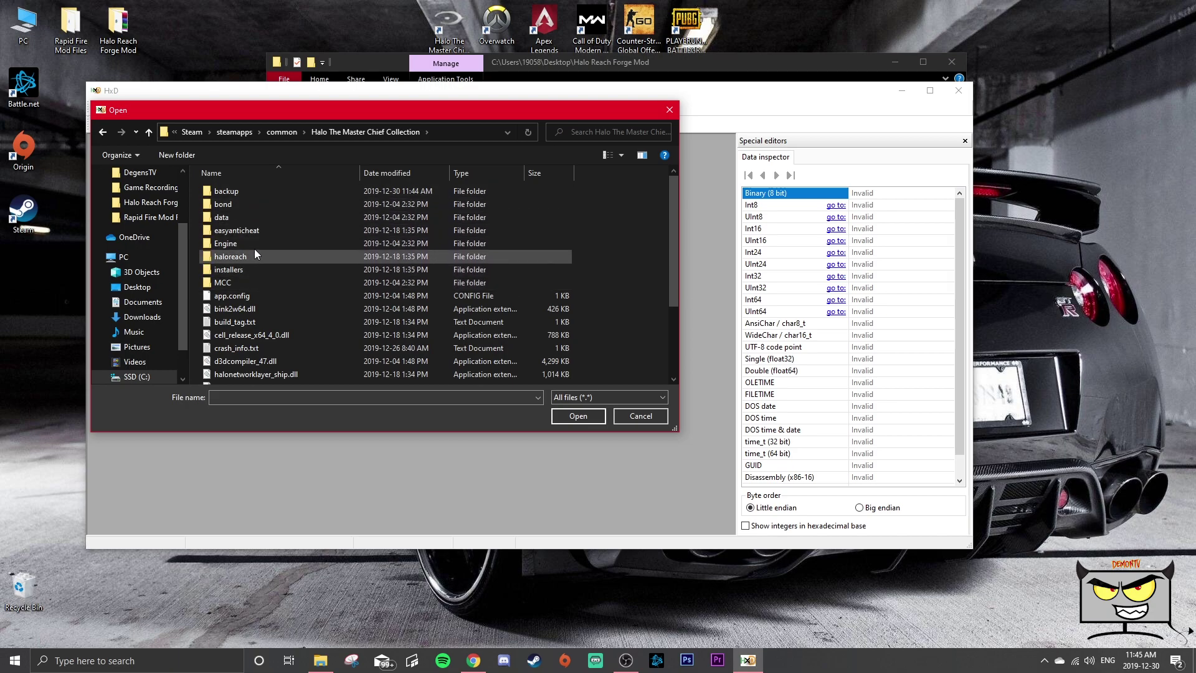
double_click(268, 279)
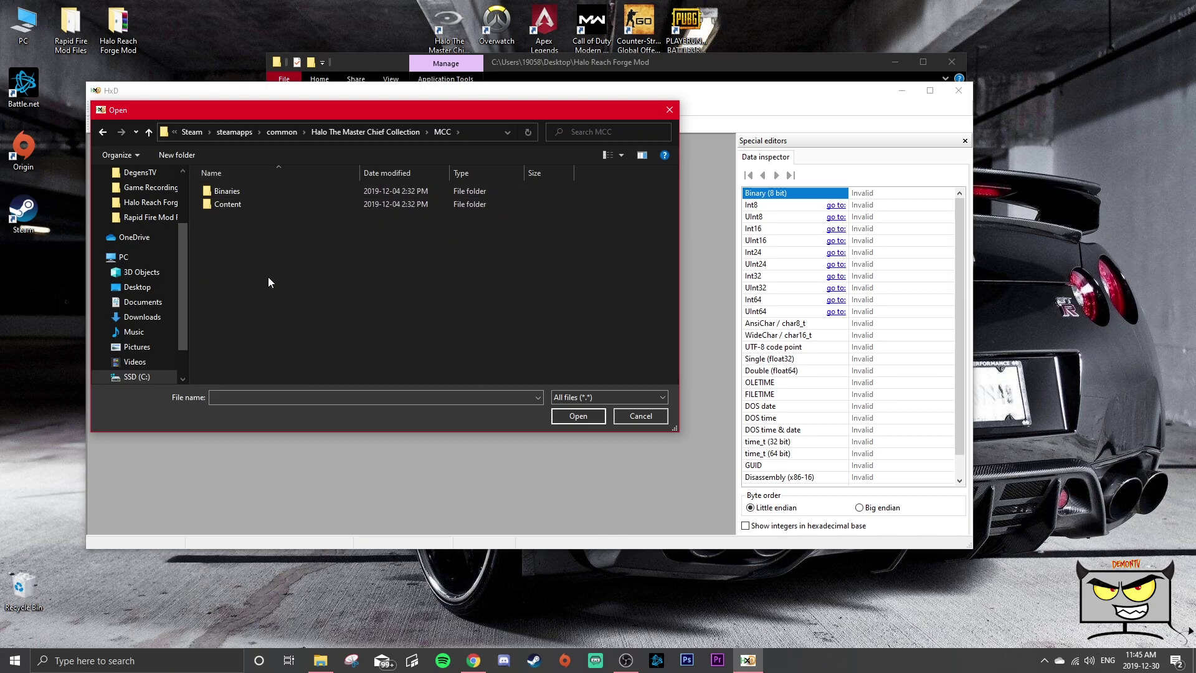
double_click(238, 203)
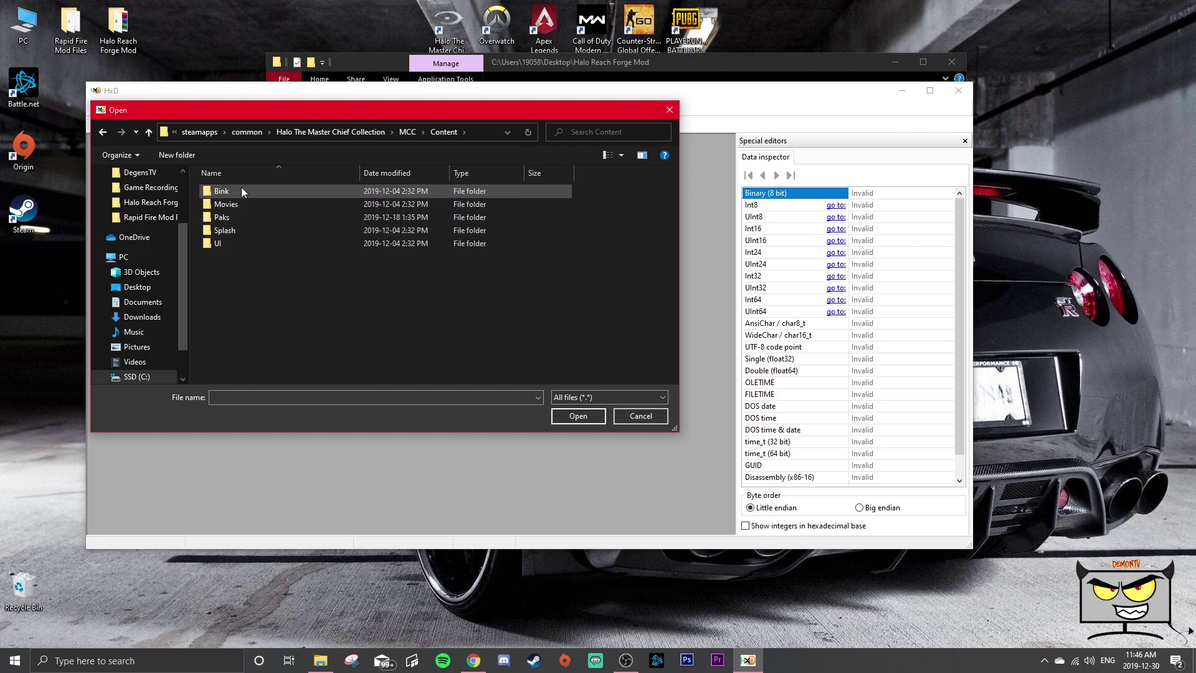
double_click(239, 217)
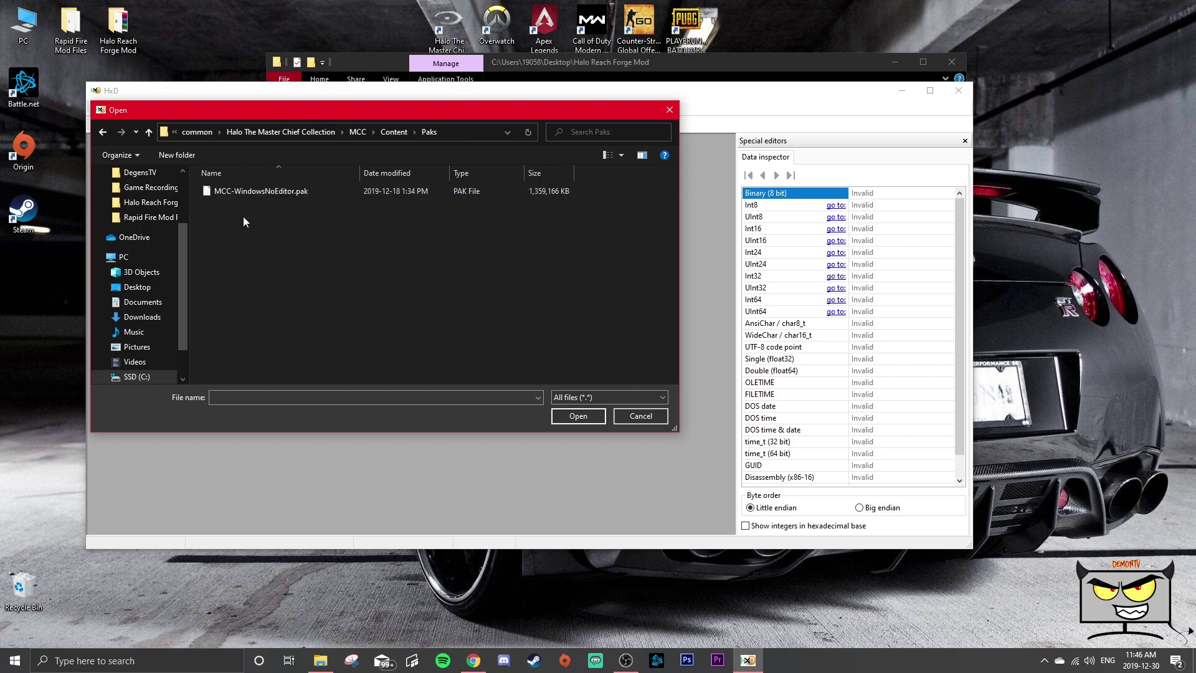
double_click(323, 192)
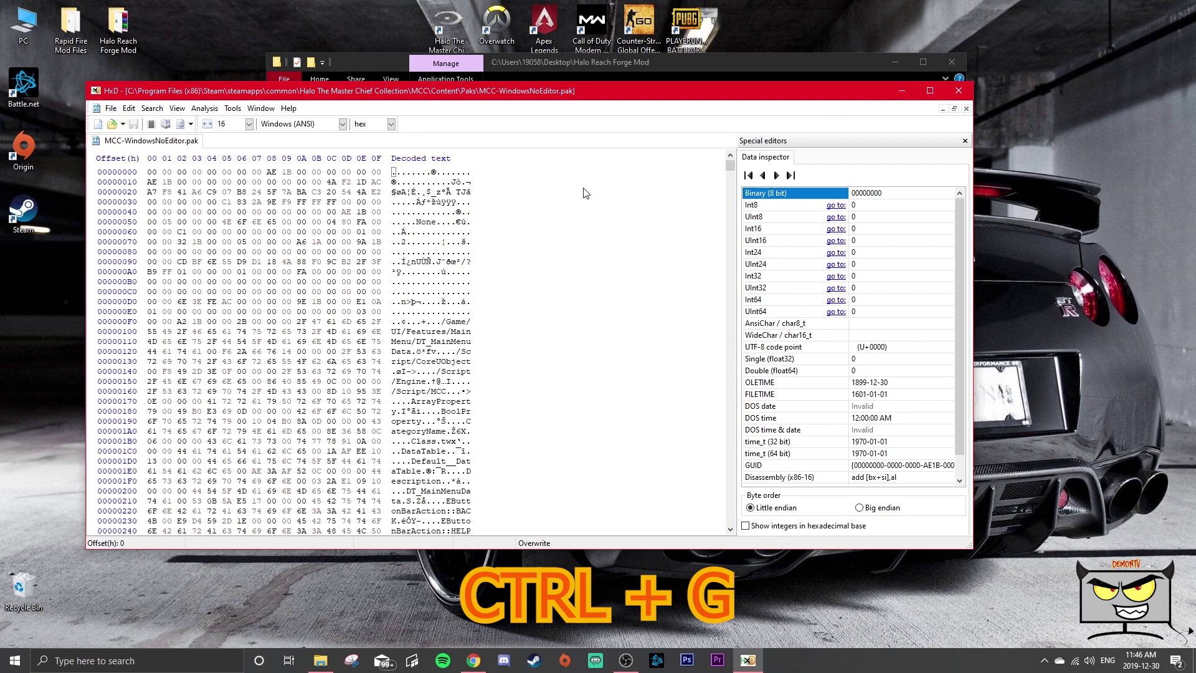
- Jump to offset 1E302110 and change its byte from 00 to 27
key(ctrl+g)
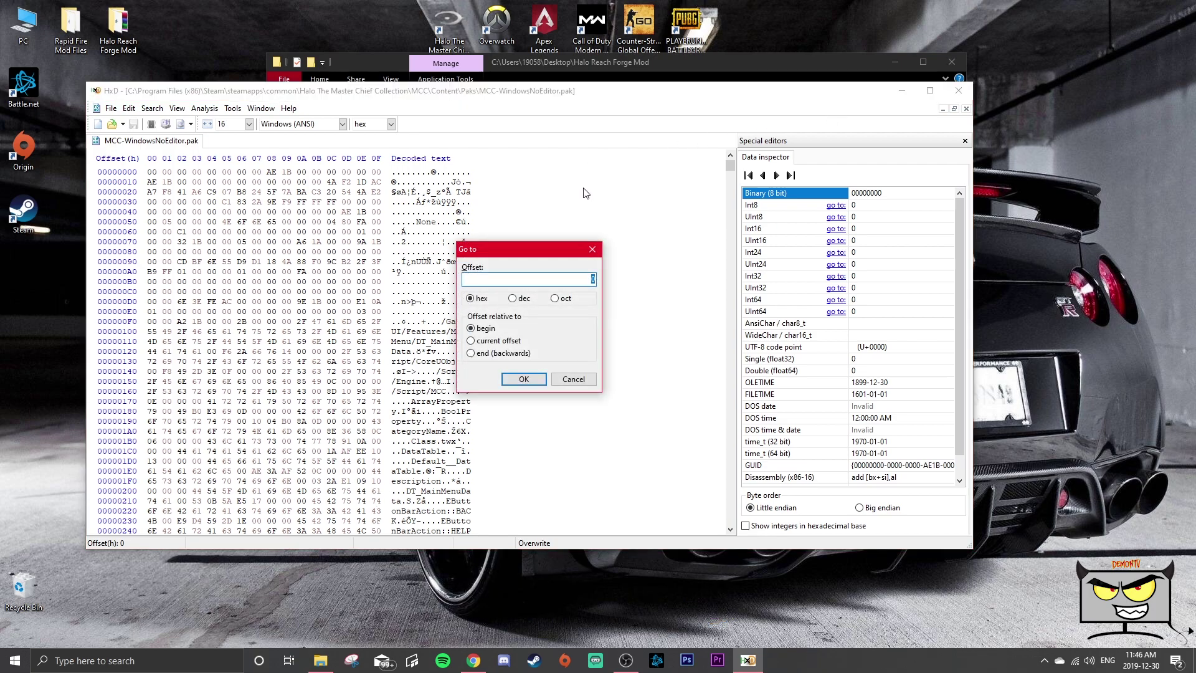
text(1E302110)
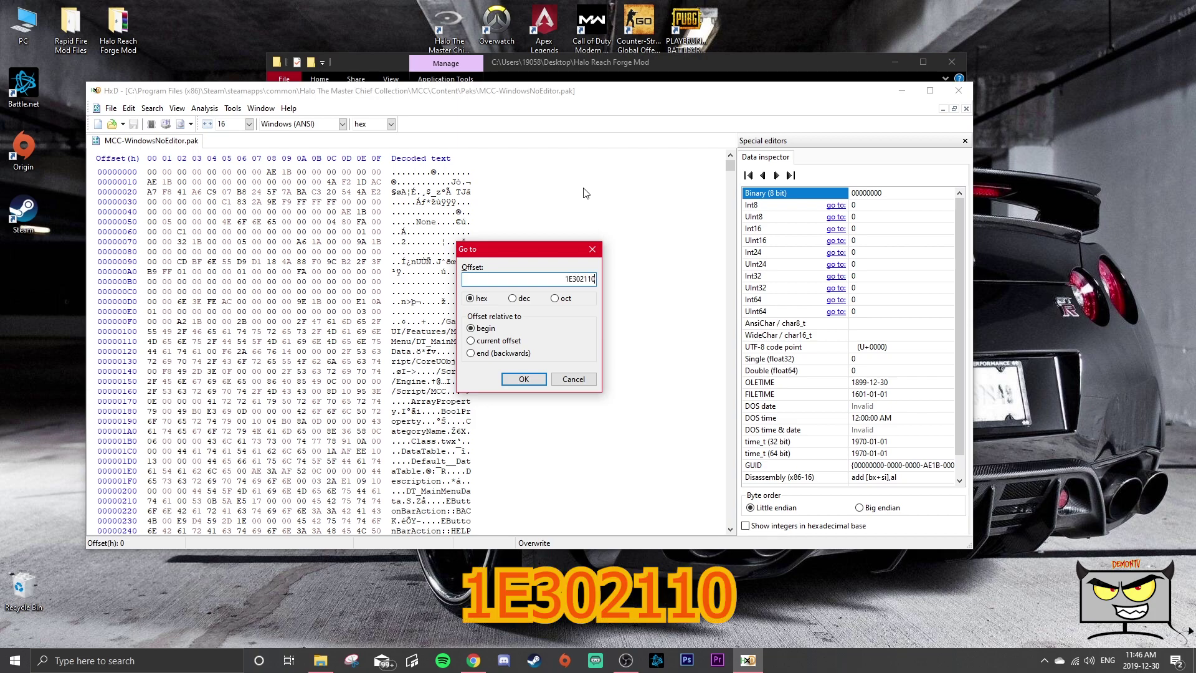
key(Return)
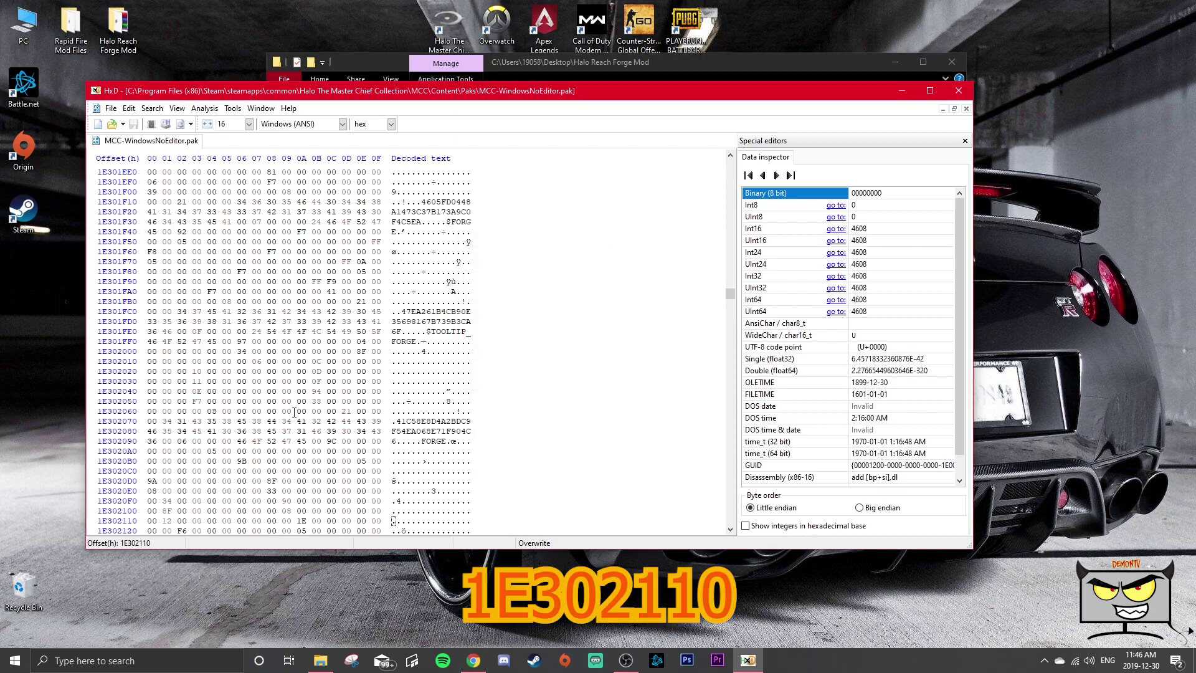
scroll(293, 412, down, 4)
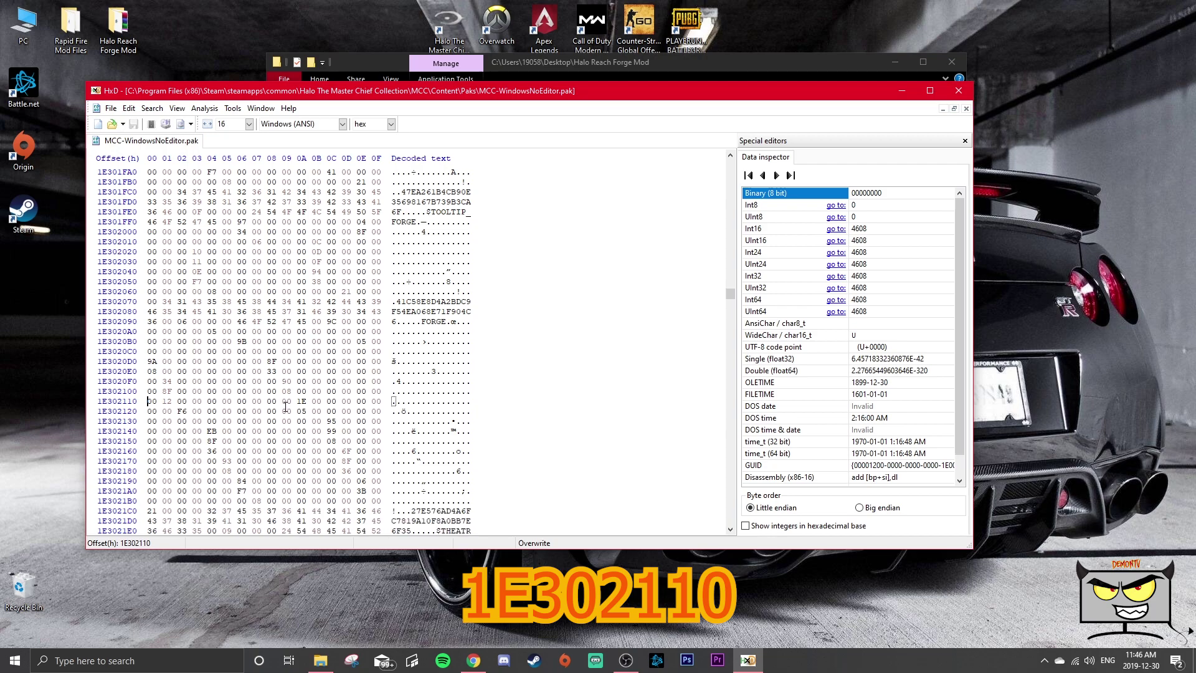
scroll(286, 406, down, 2)
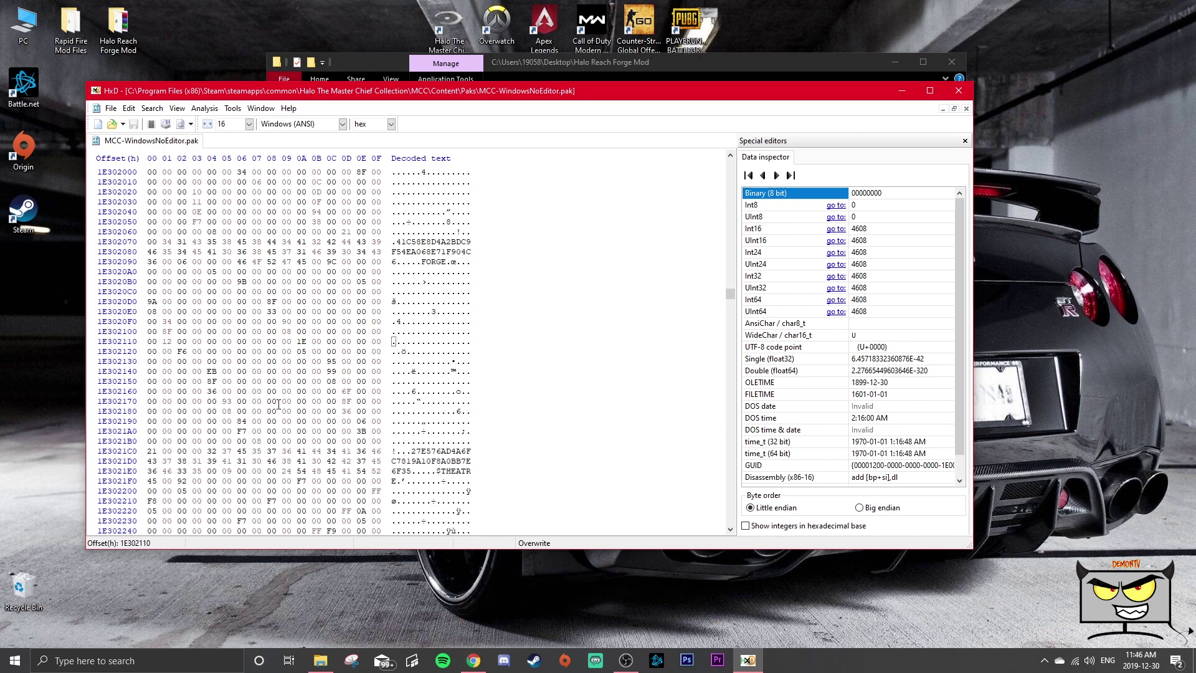
scroll(279, 403, down, 1)
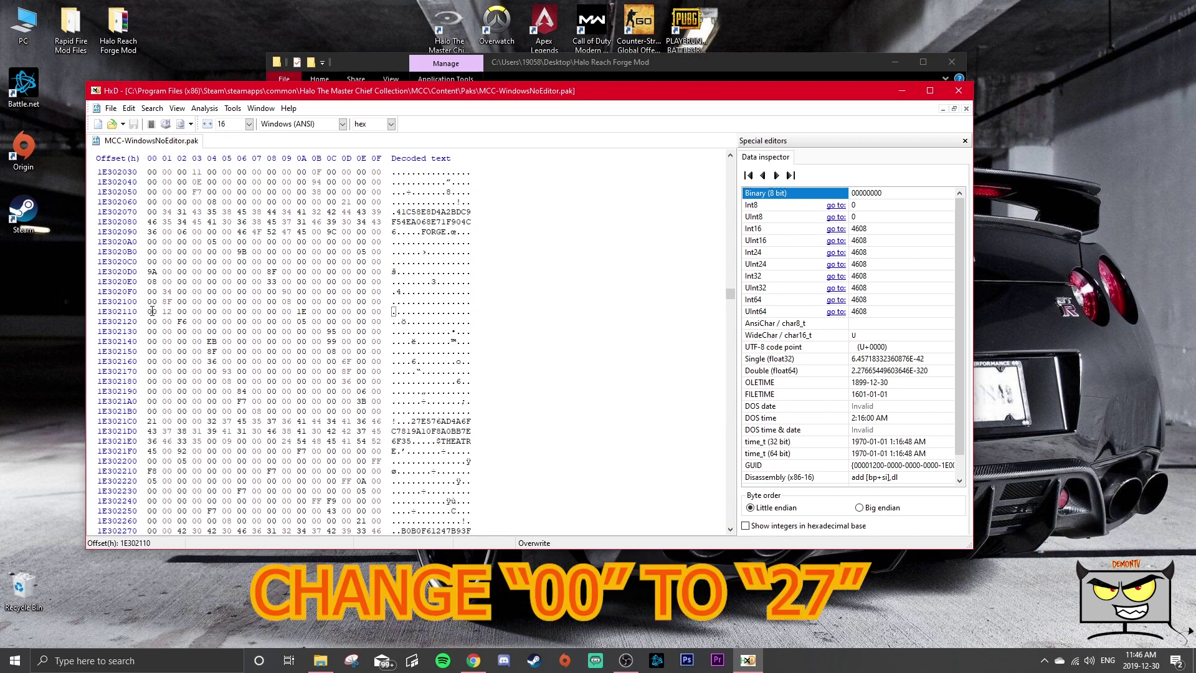
drag(155, 312, 145, 317)
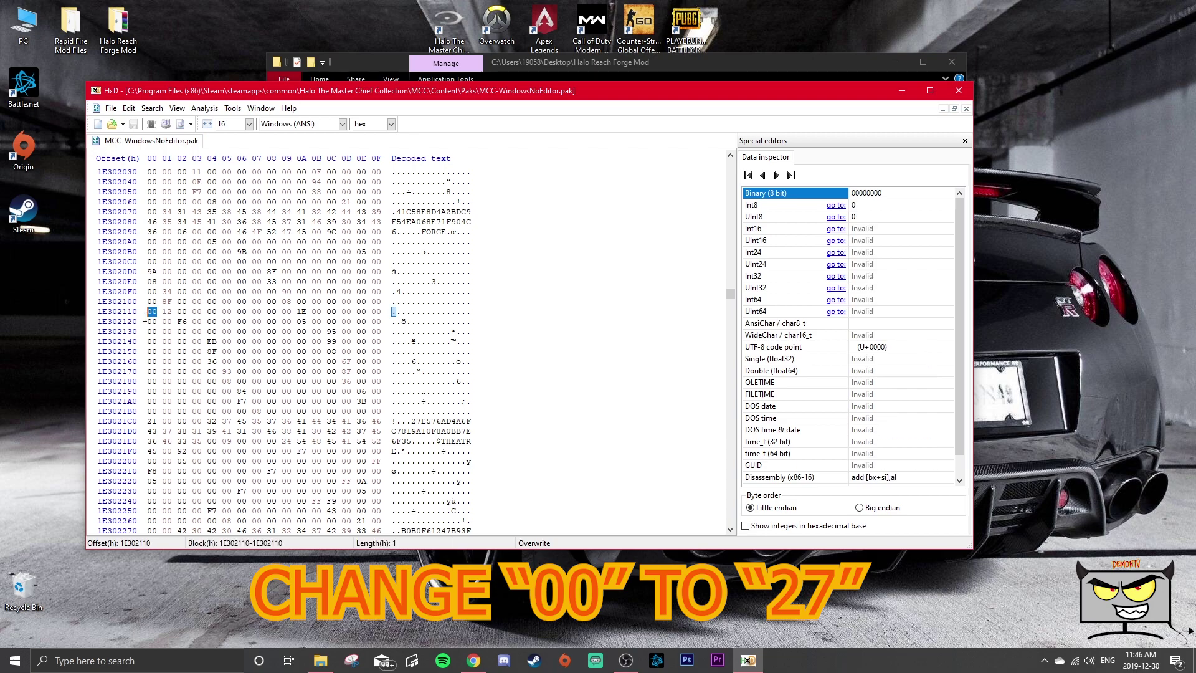
text(27)
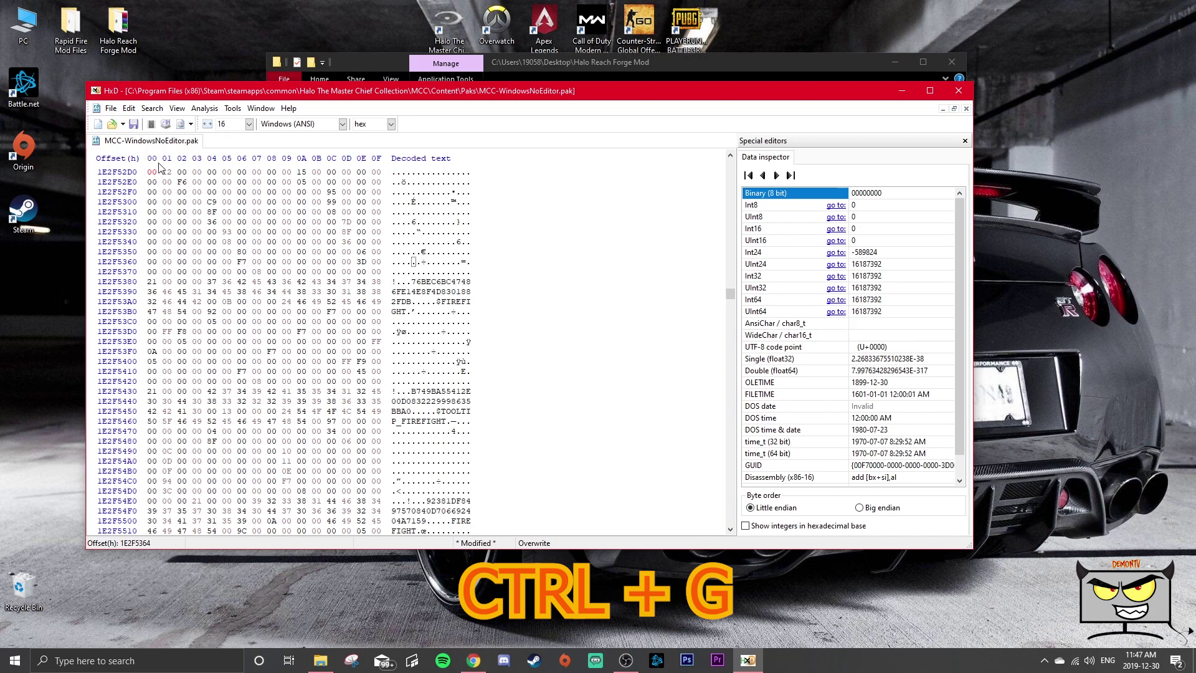
- Jump to offset 1E2F52D0 and change its byte from 00 to 27
click(154, 172)
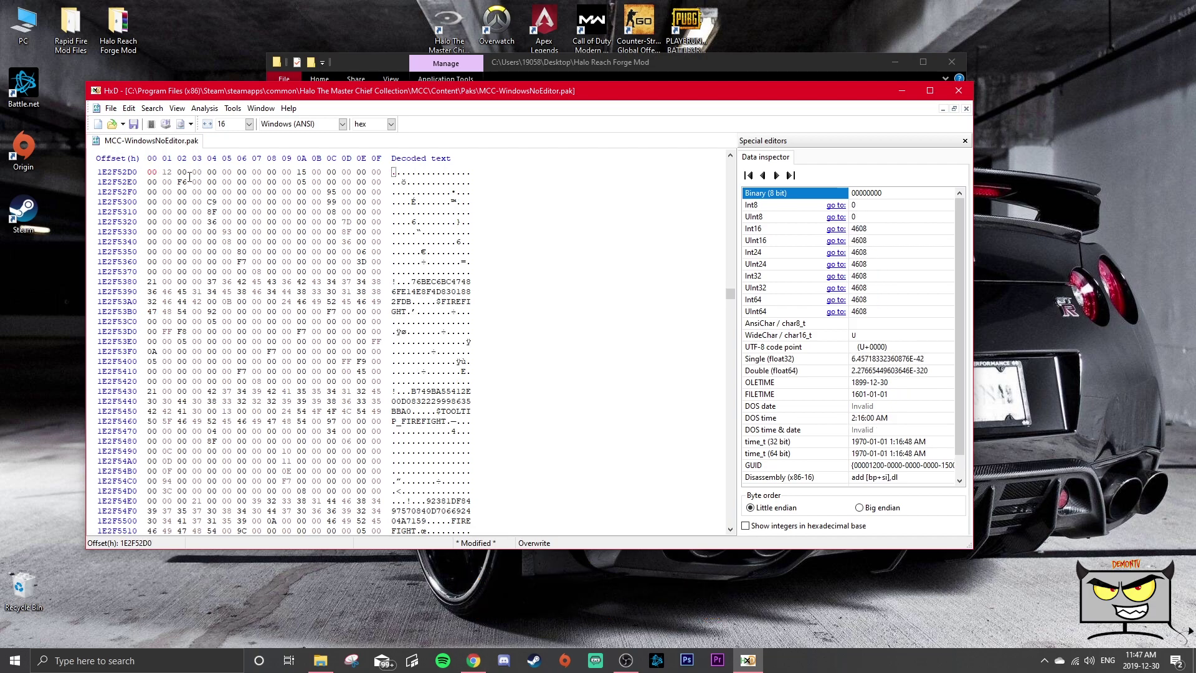
click(184, 253)
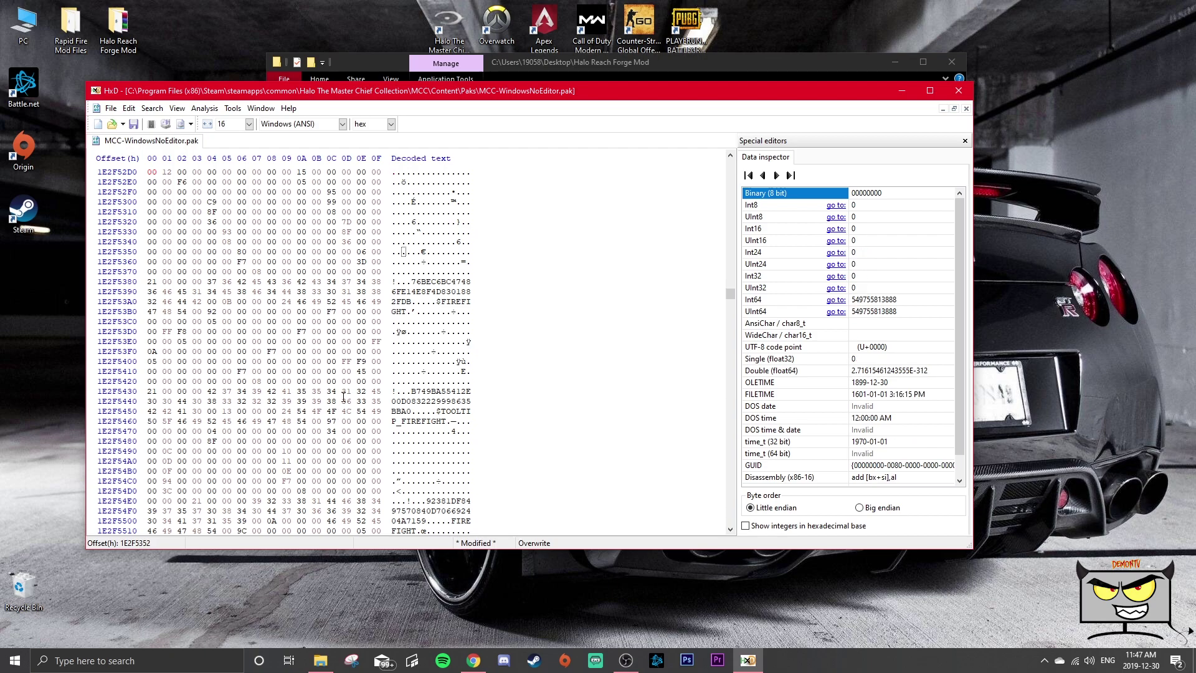
key(ctrl+g)
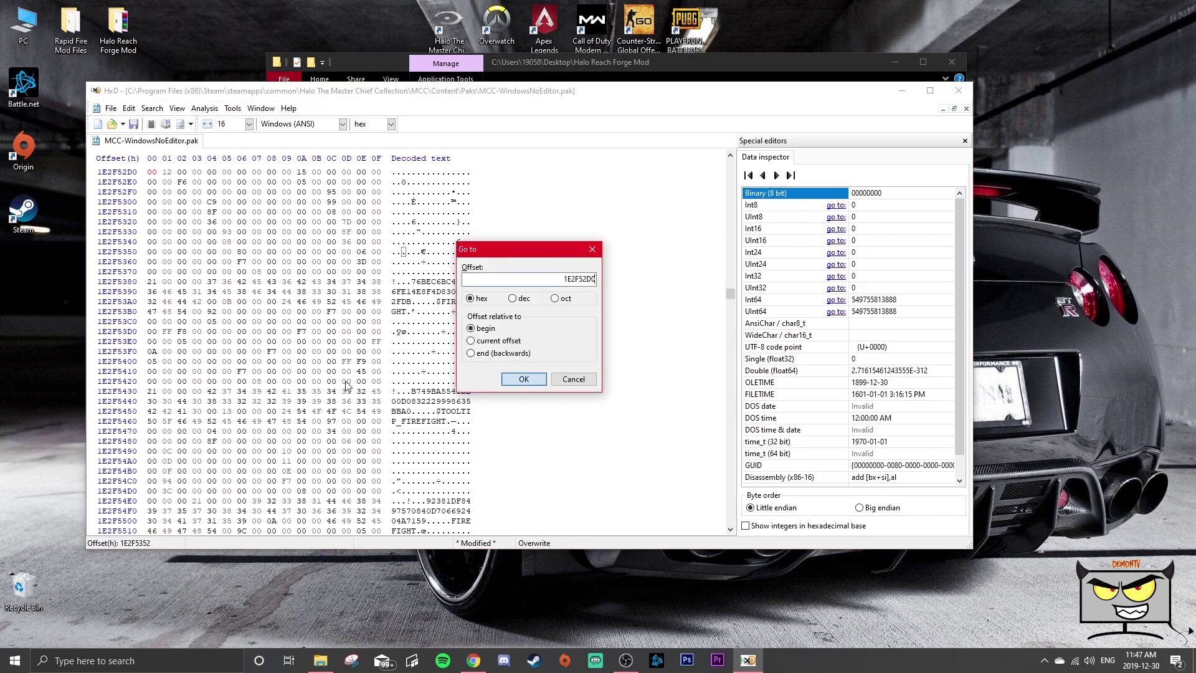
click(523, 379)
text(27)
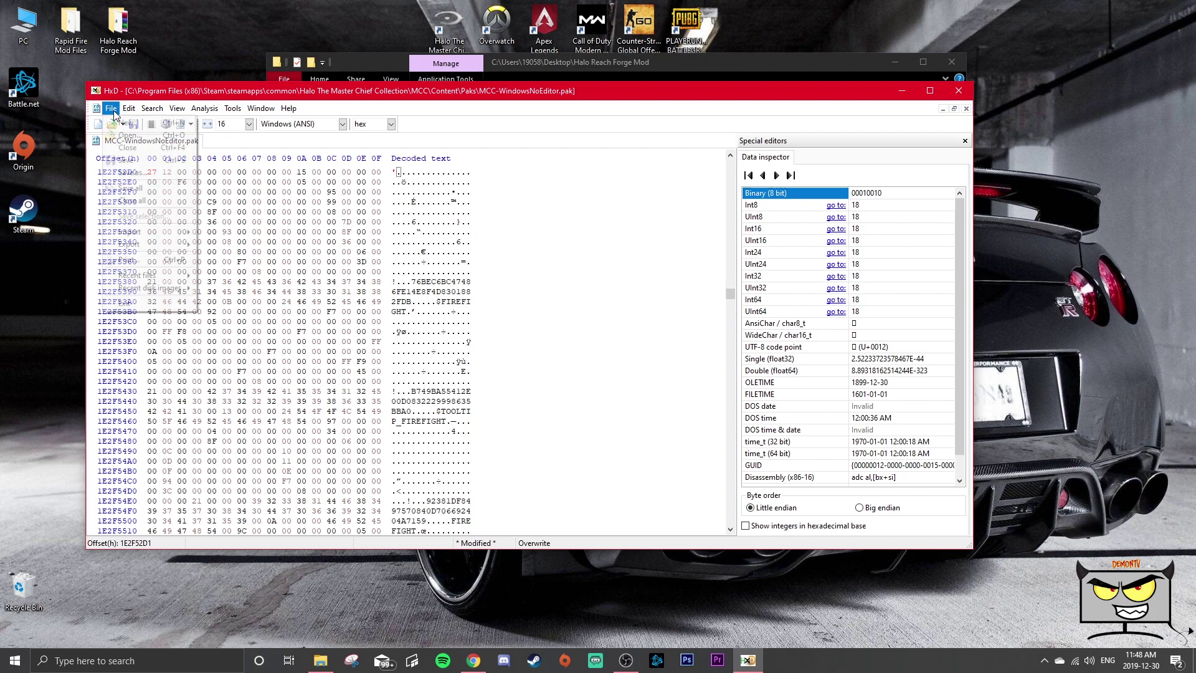
- Save the modified MCC-WindowsNoEditor.pak and close HxD
click(112, 109)
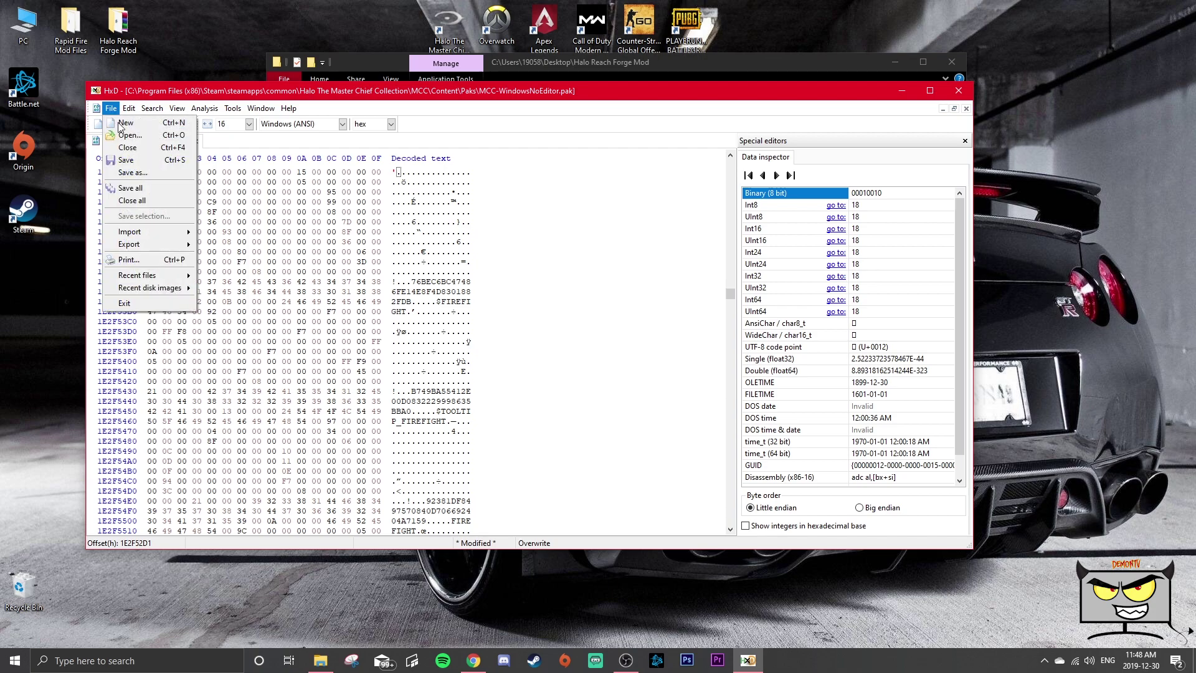
click(138, 166)
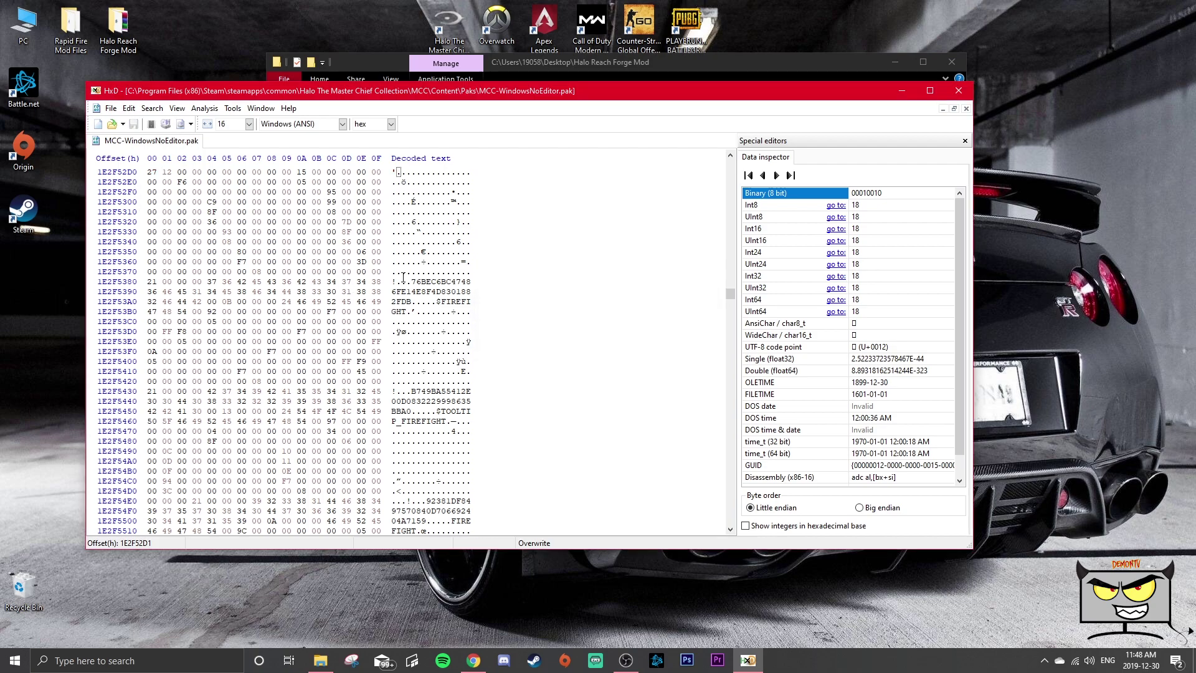
click(960, 92)
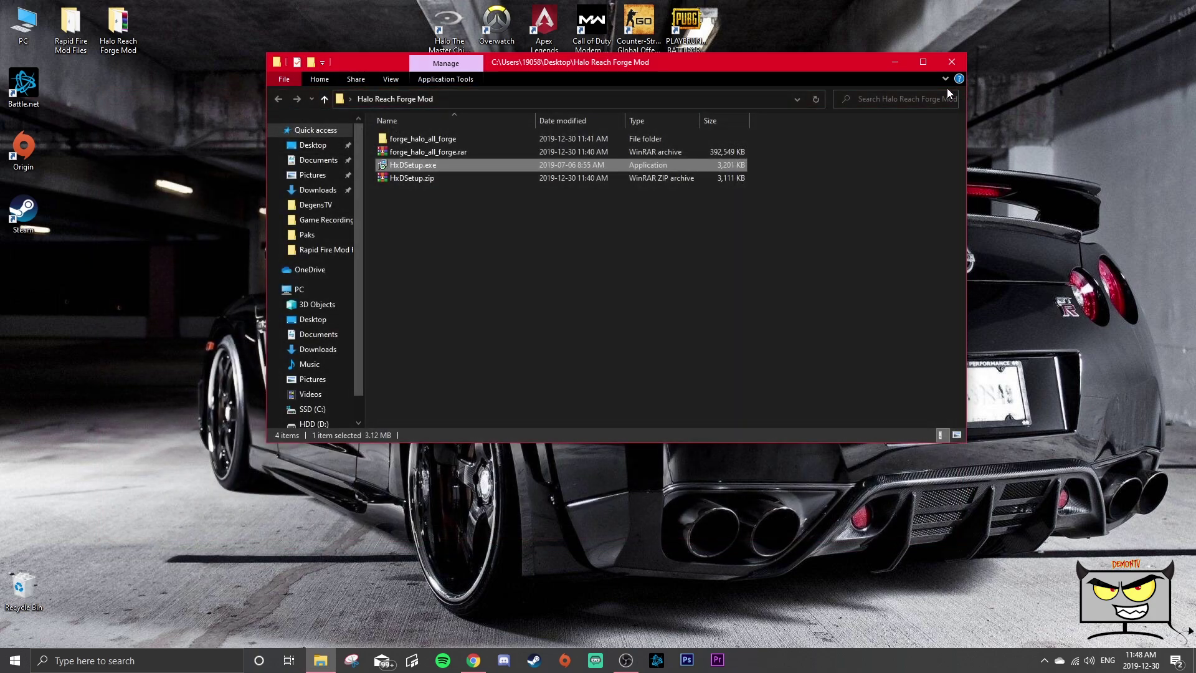
- Launch Steam and start Halo: The Master Chief Collection with Anti-Cheat Disabled (Mods)
click(952, 62)
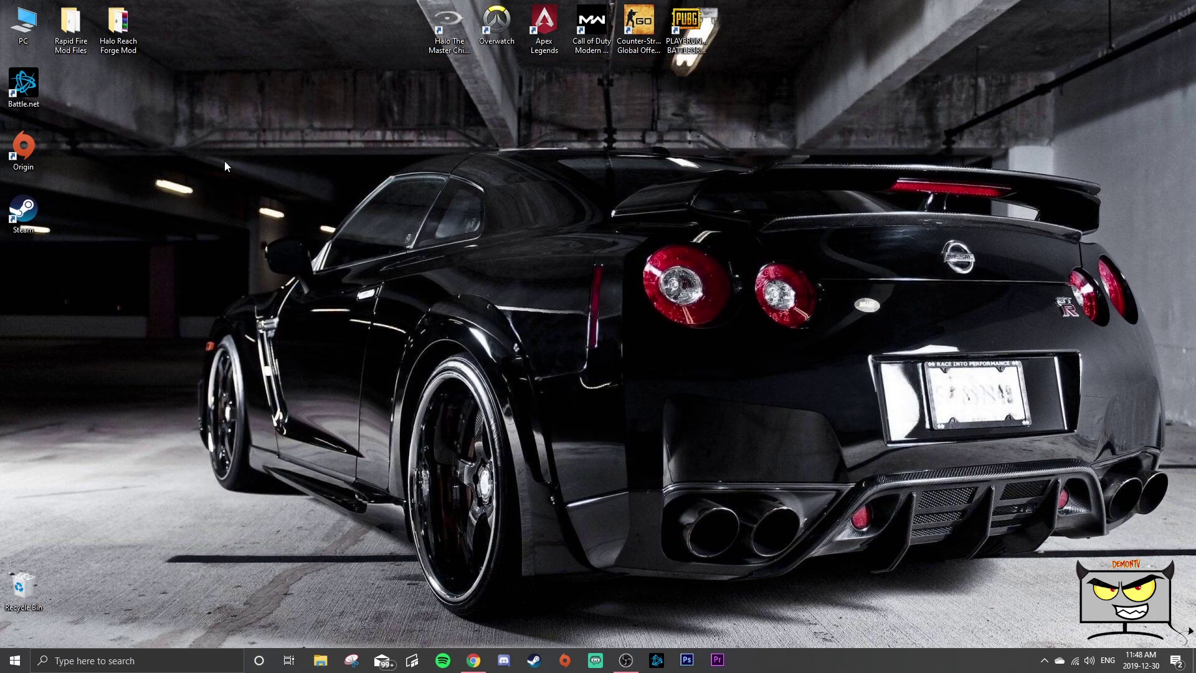
double_click(25, 211)
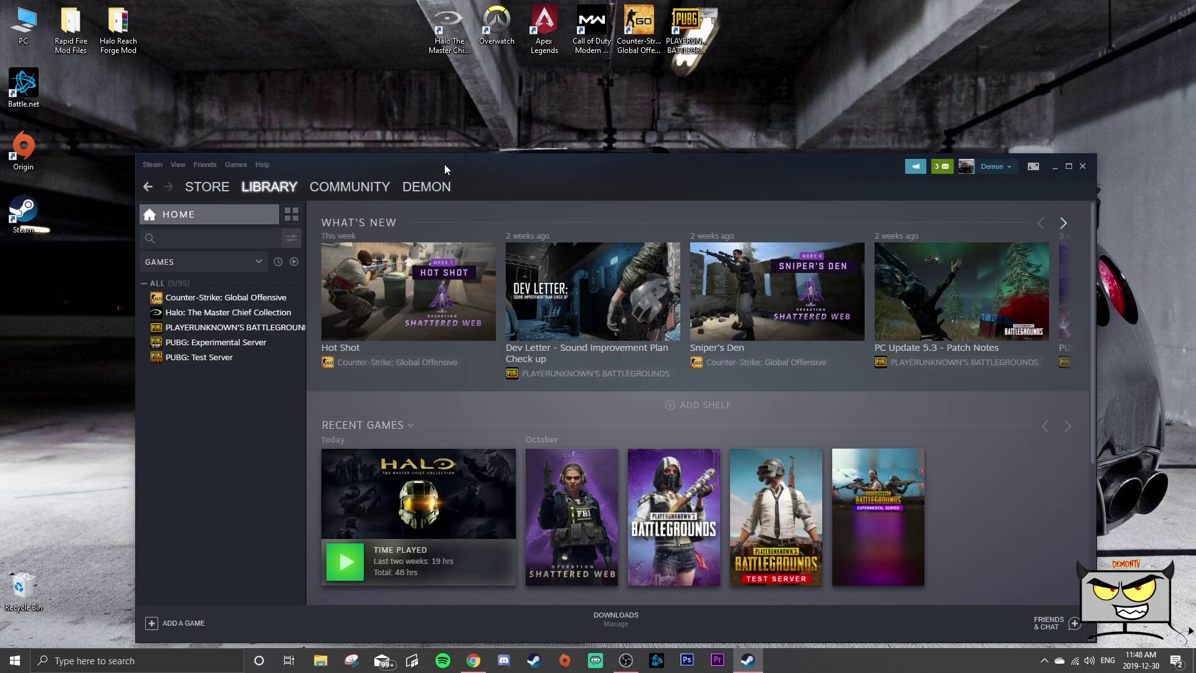
drag(443, 163, 425, 87)
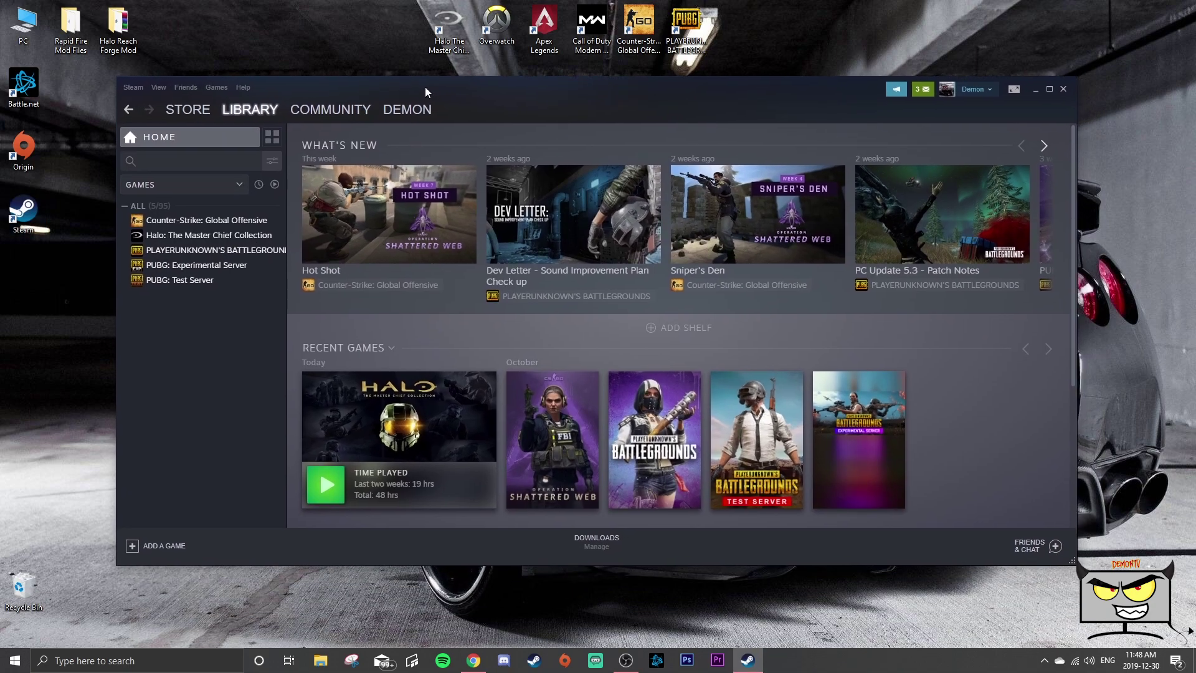
click(212, 237)
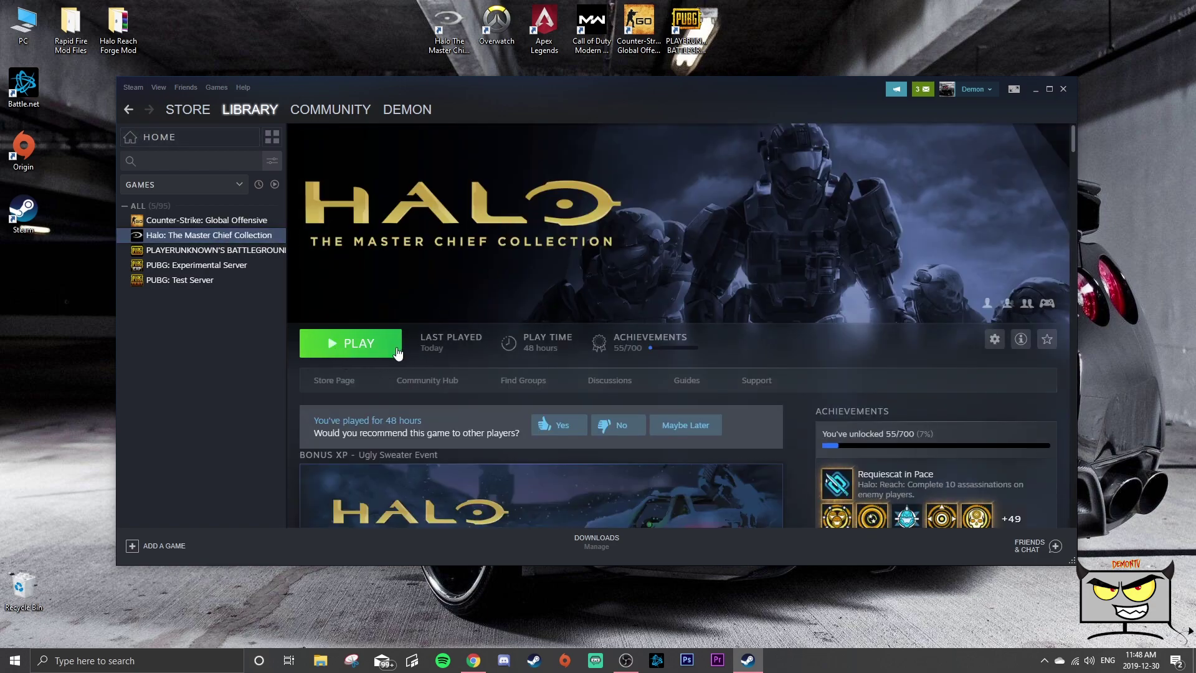
click(398, 353)
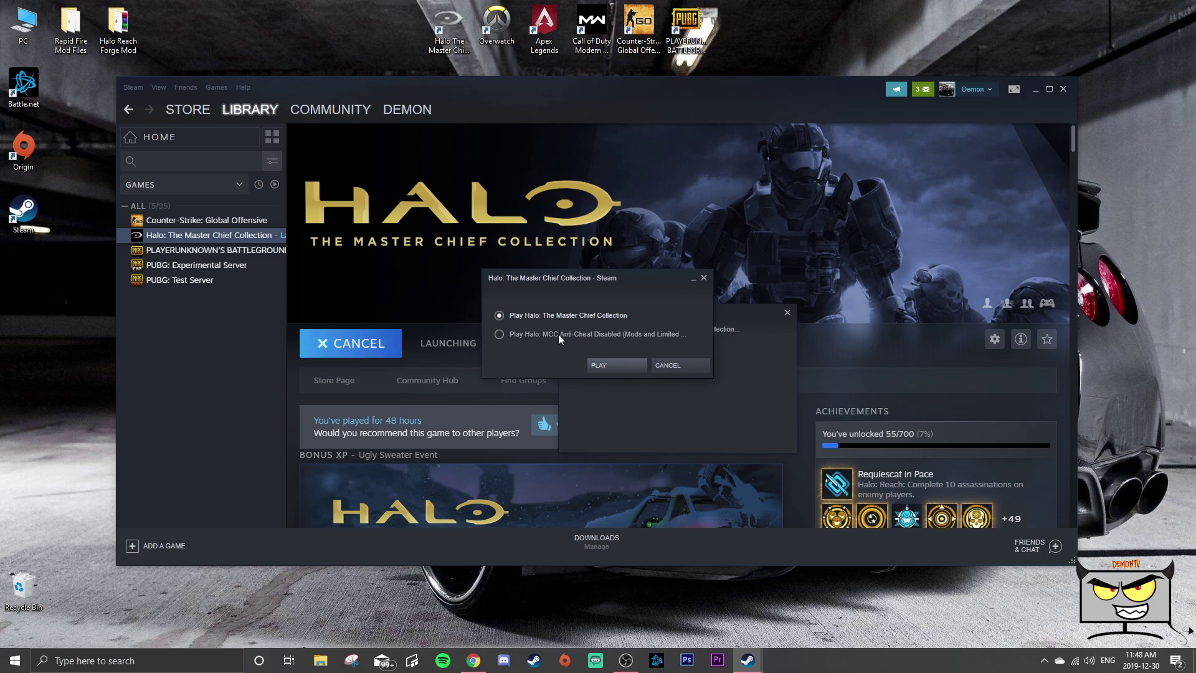
click(566, 334)
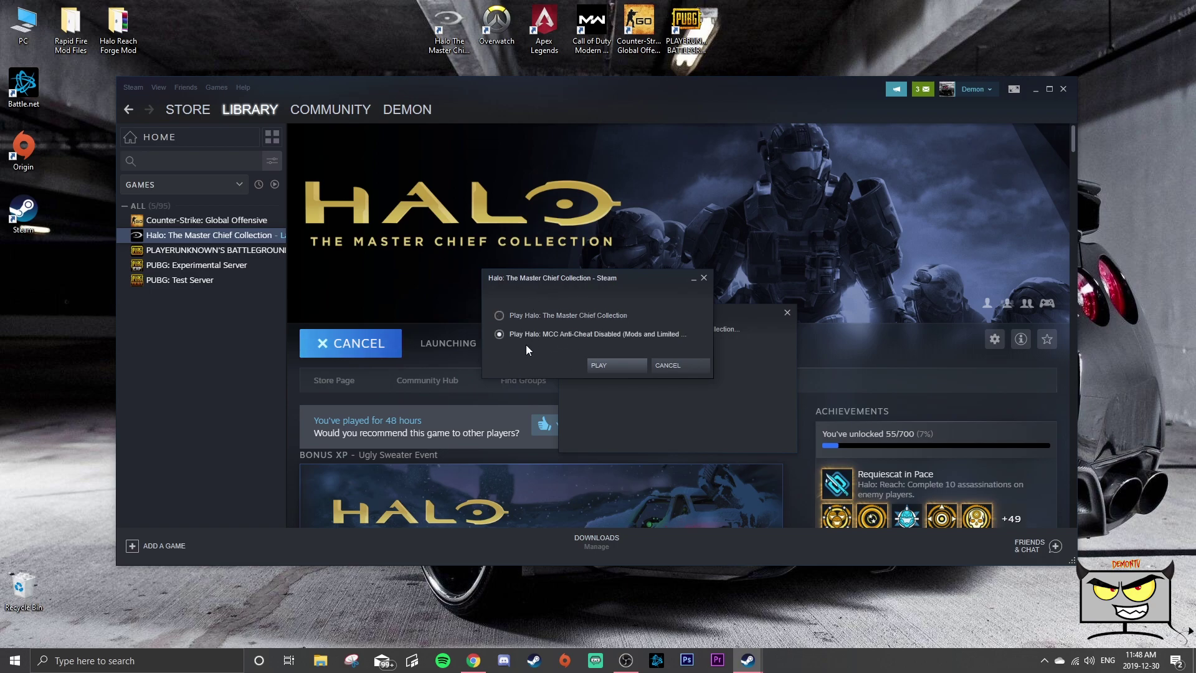
- Launch the game and start a Halo: Reach Forge session from the Create section
click(606, 366)
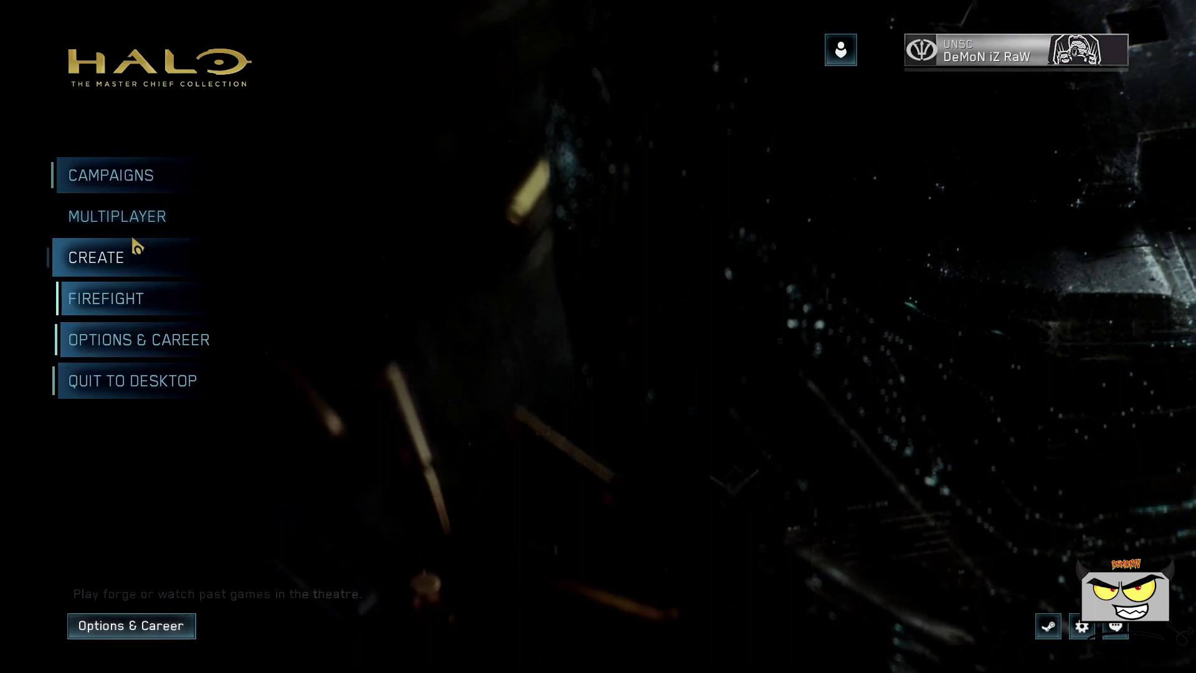
click(172, 264)
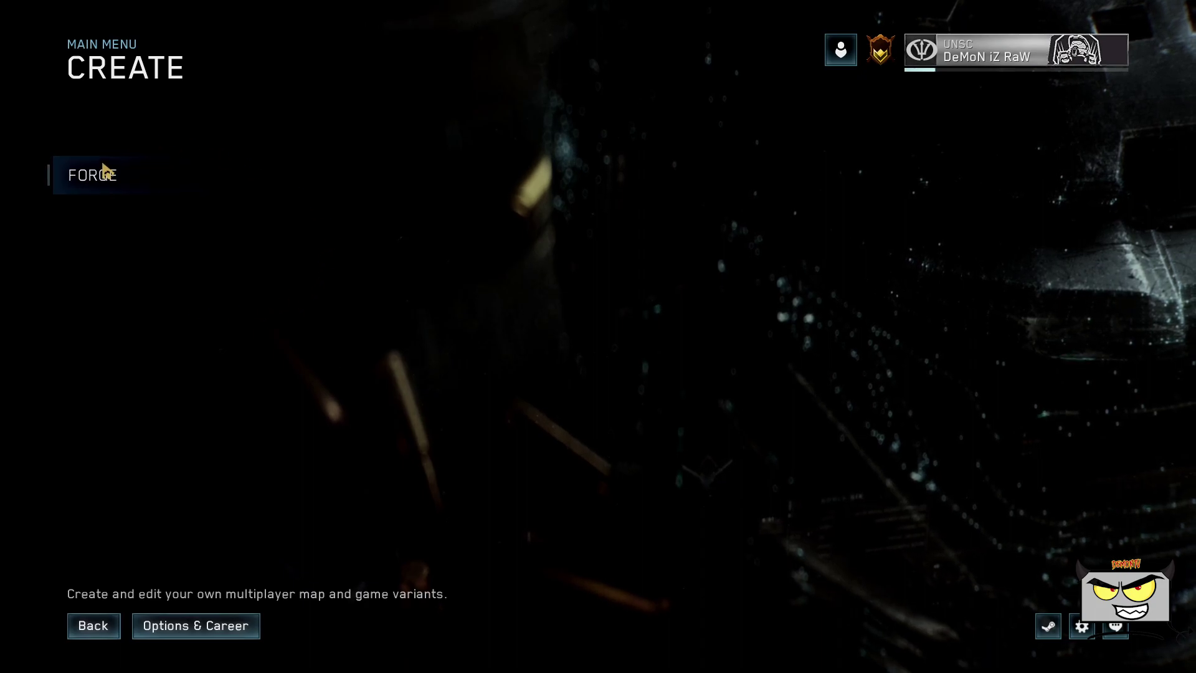
click(117, 185)
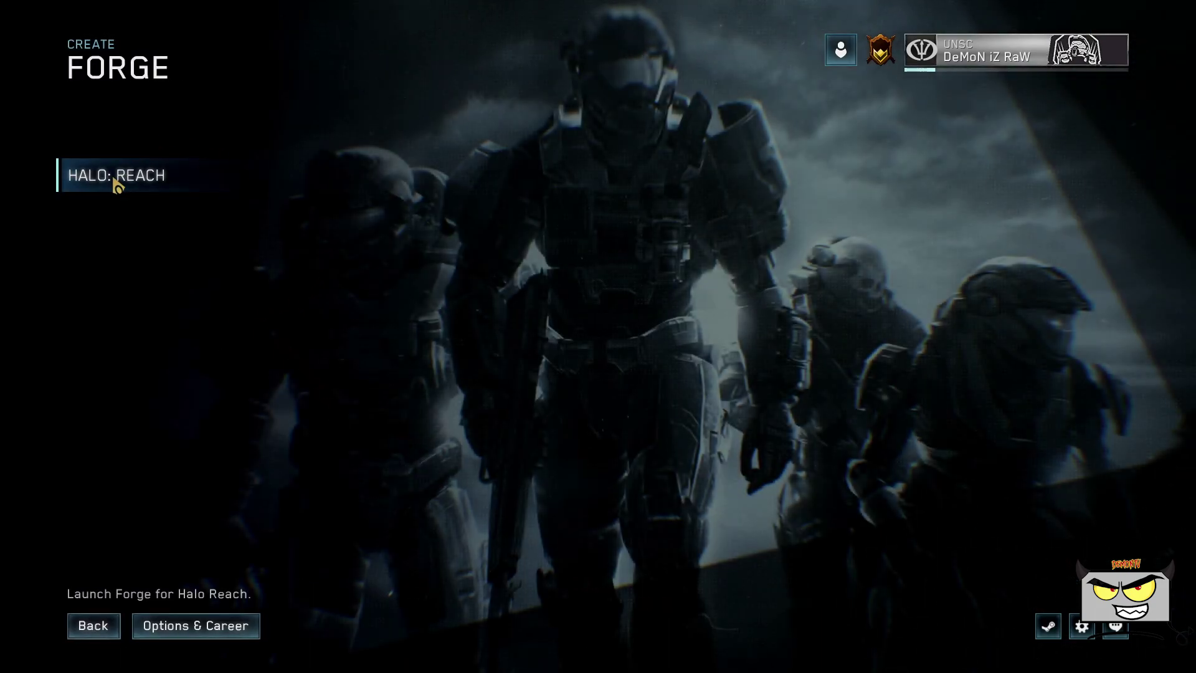
click(117, 181)
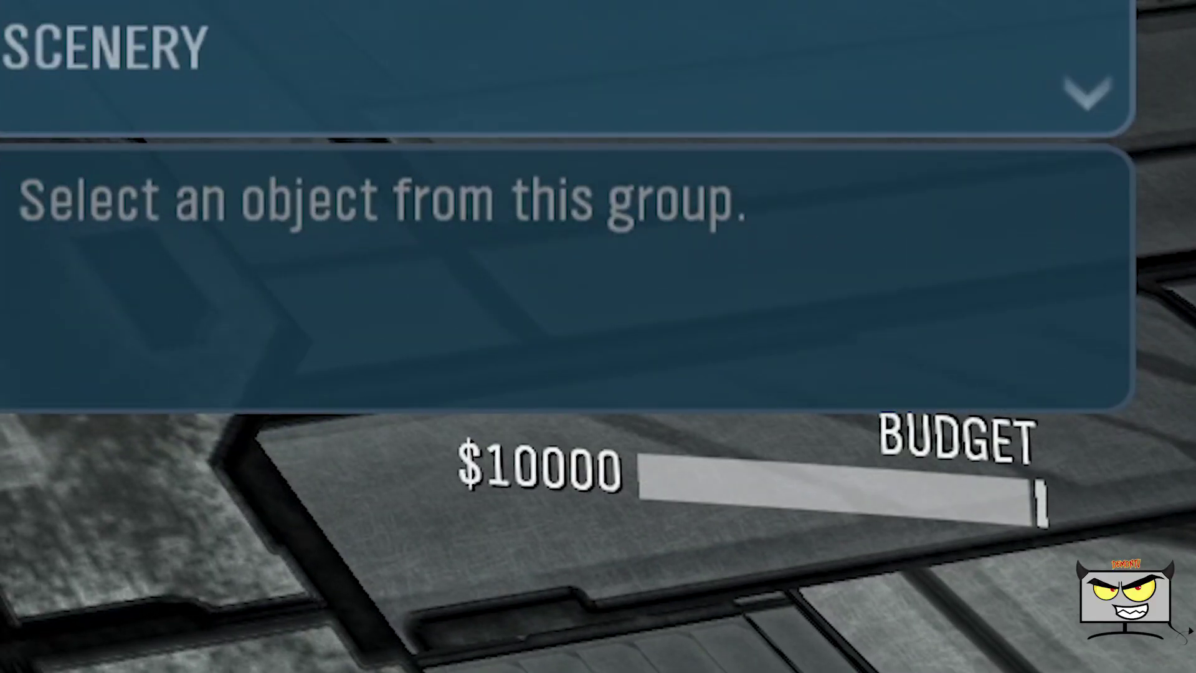
- Browse the stock vehicle list and prices under the $10000 budget, then exit Forge
key(Return)
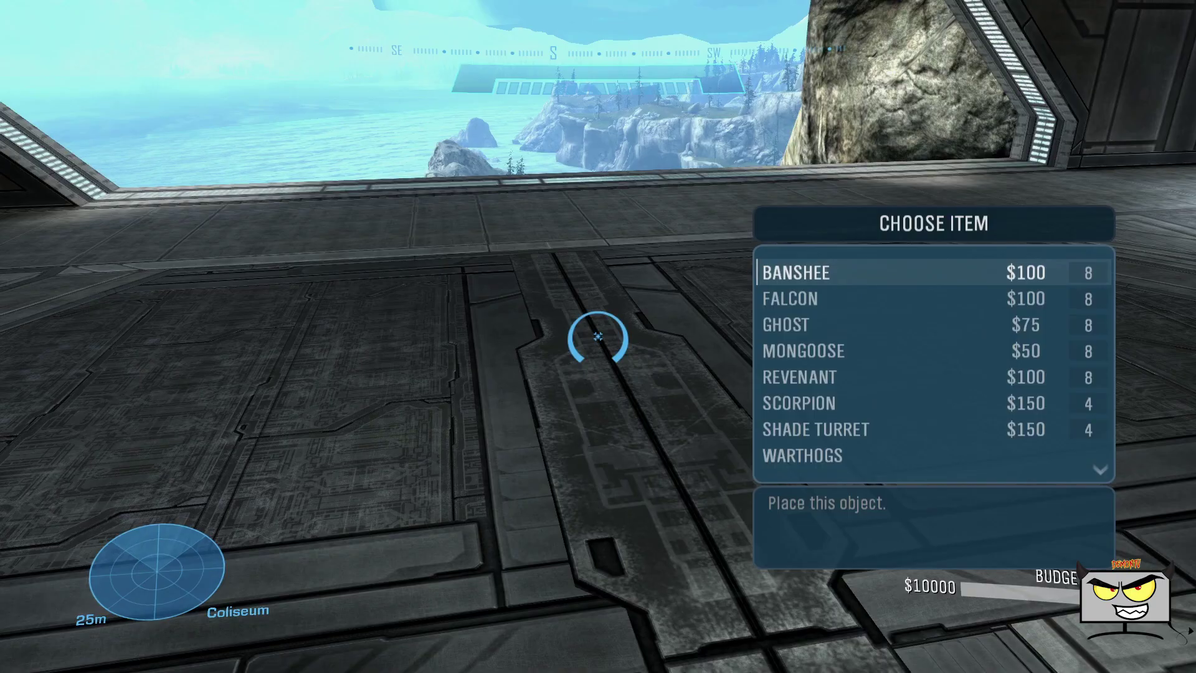
key(Down)
key(Down)
key(Down)
key(Down)
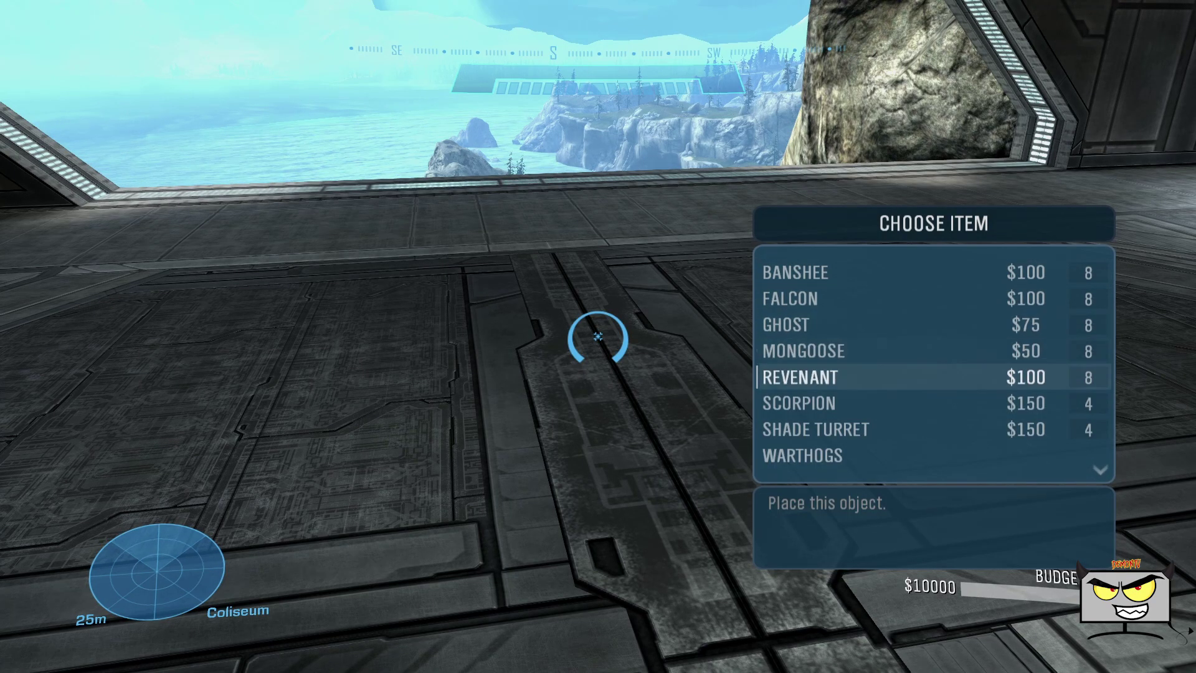
key(Down)
key(Down)
key(Down)
key(Down)
key(Down)
key(Down)
key(Down)
key(Down)
key(Down)
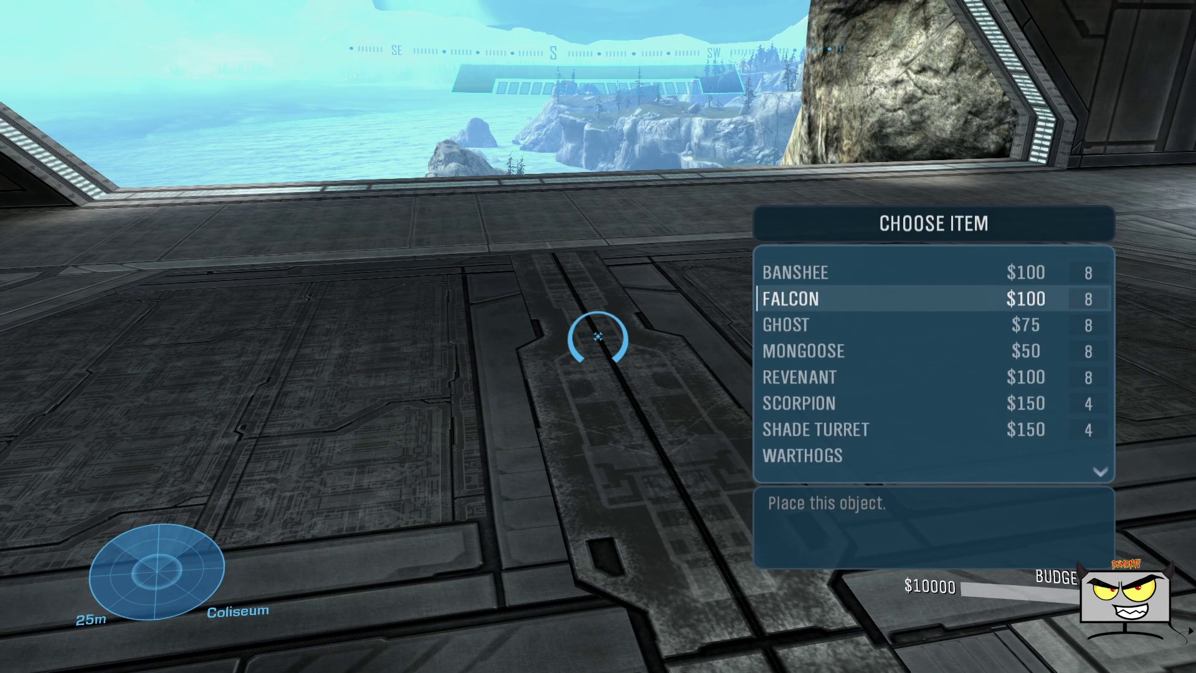
key(Down)
key(Down)
key(Down)
key(Down)
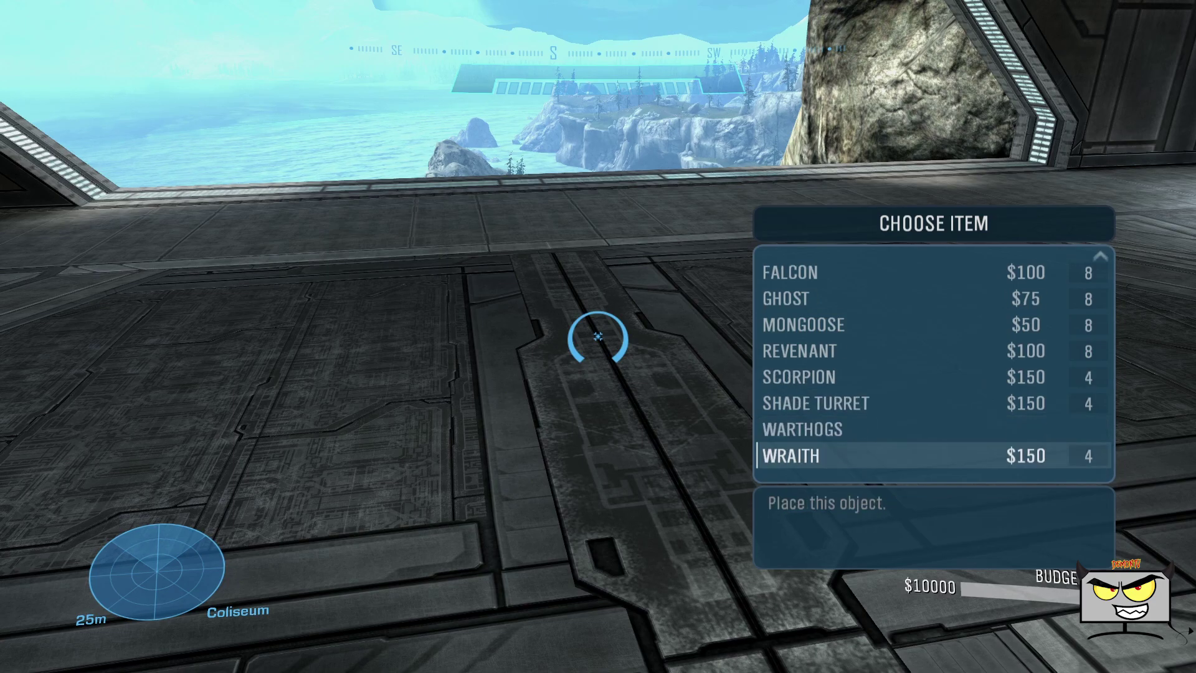
key(Escape)
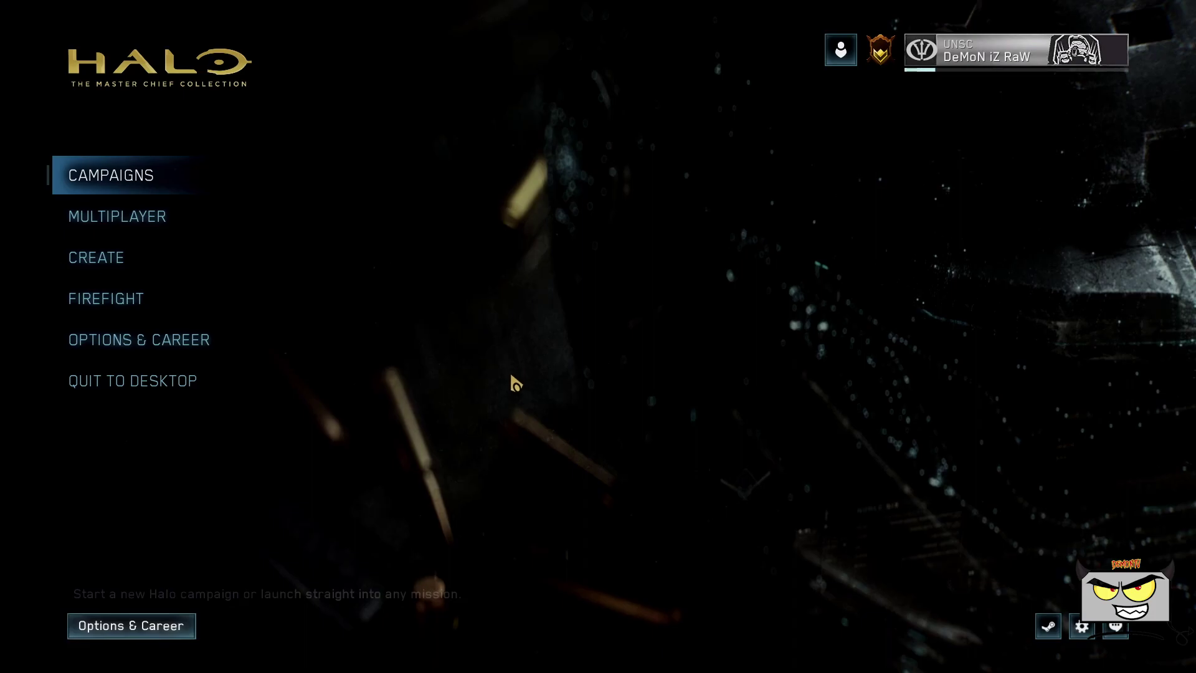
- Open File Explorer at C:\...\Halo The Master Chief Collection\haloreach\maps
key(alt+Tab)
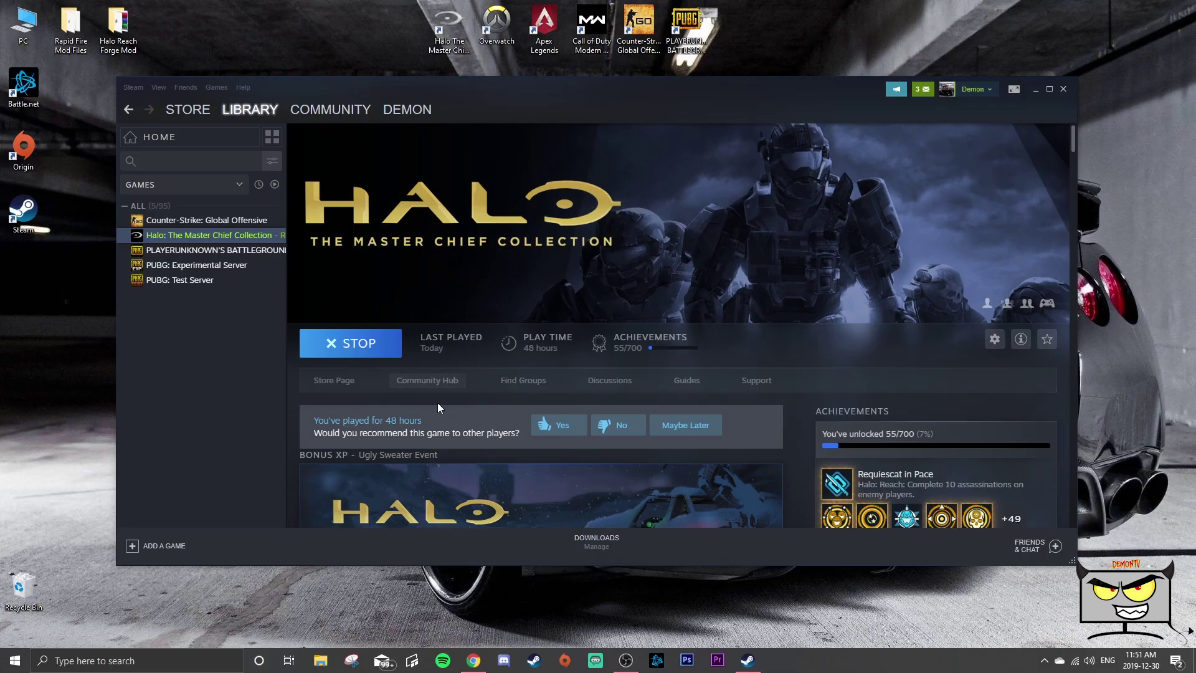
key(super+e)
double_click(480, 274)
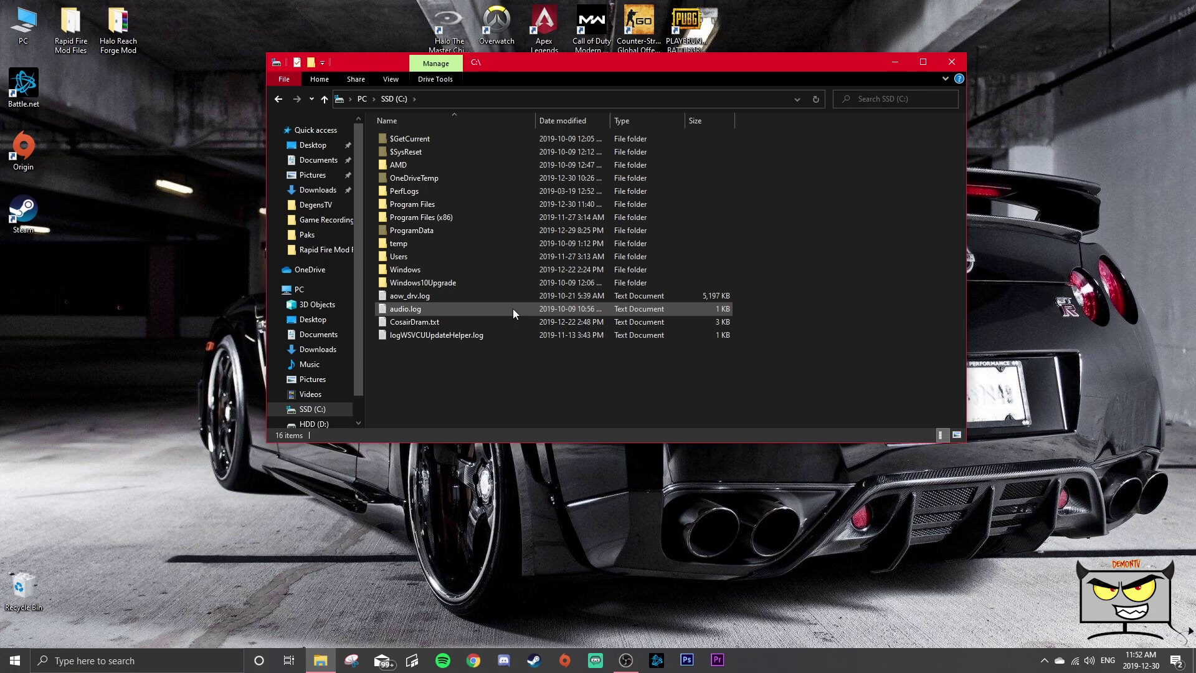
double_click(451, 218)
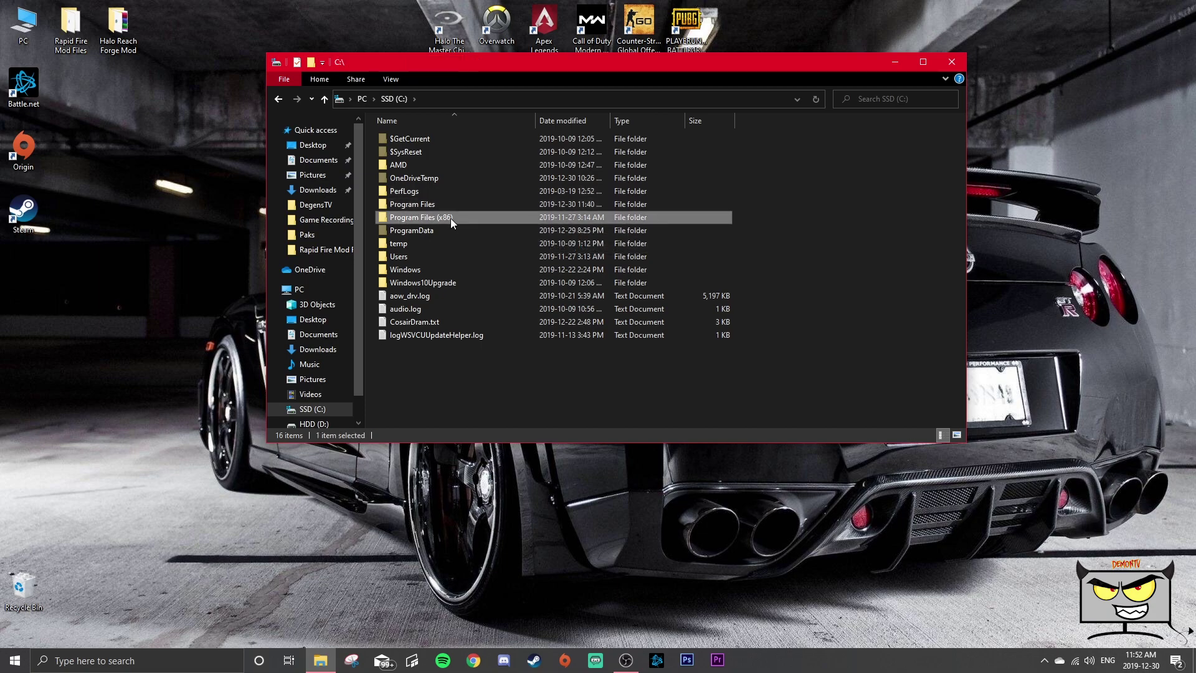
scroll(425, 323, down, 6)
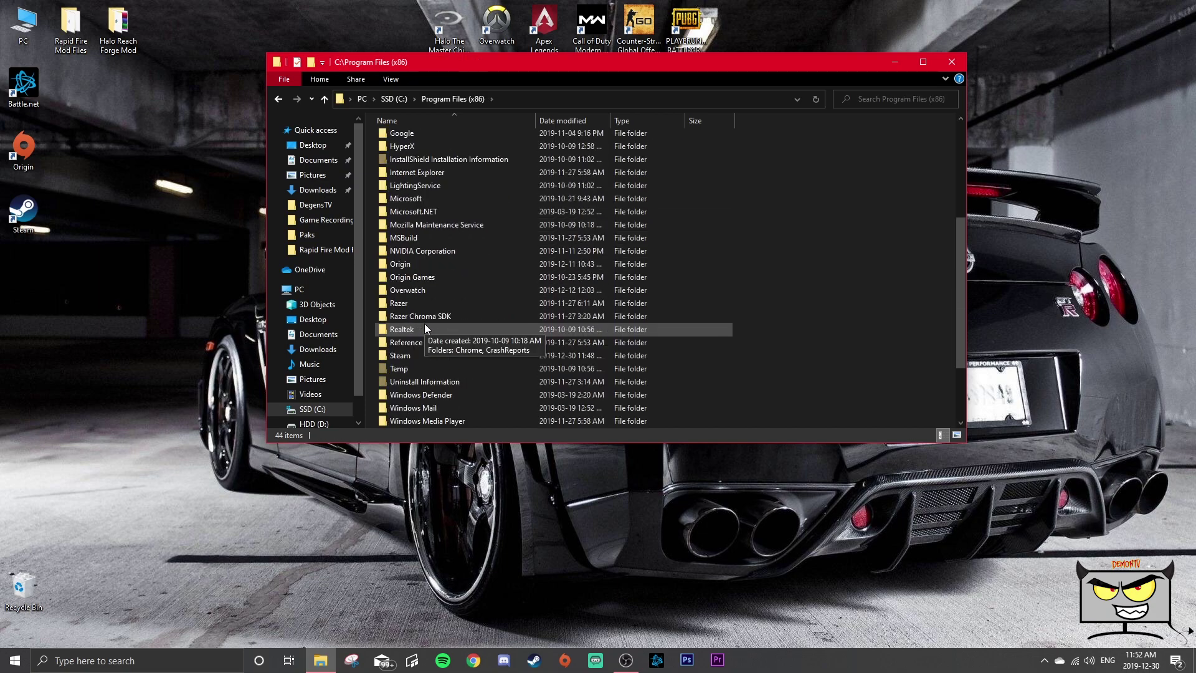
double_click(414, 316)
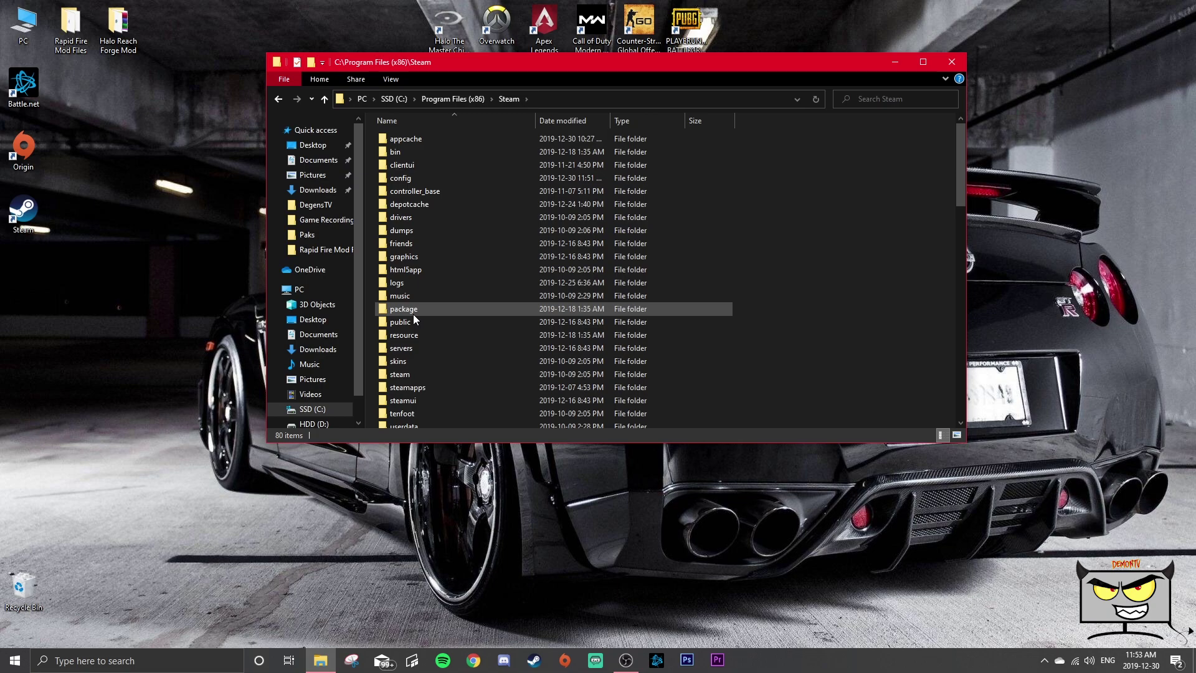
scroll(440, 255, down, 4)
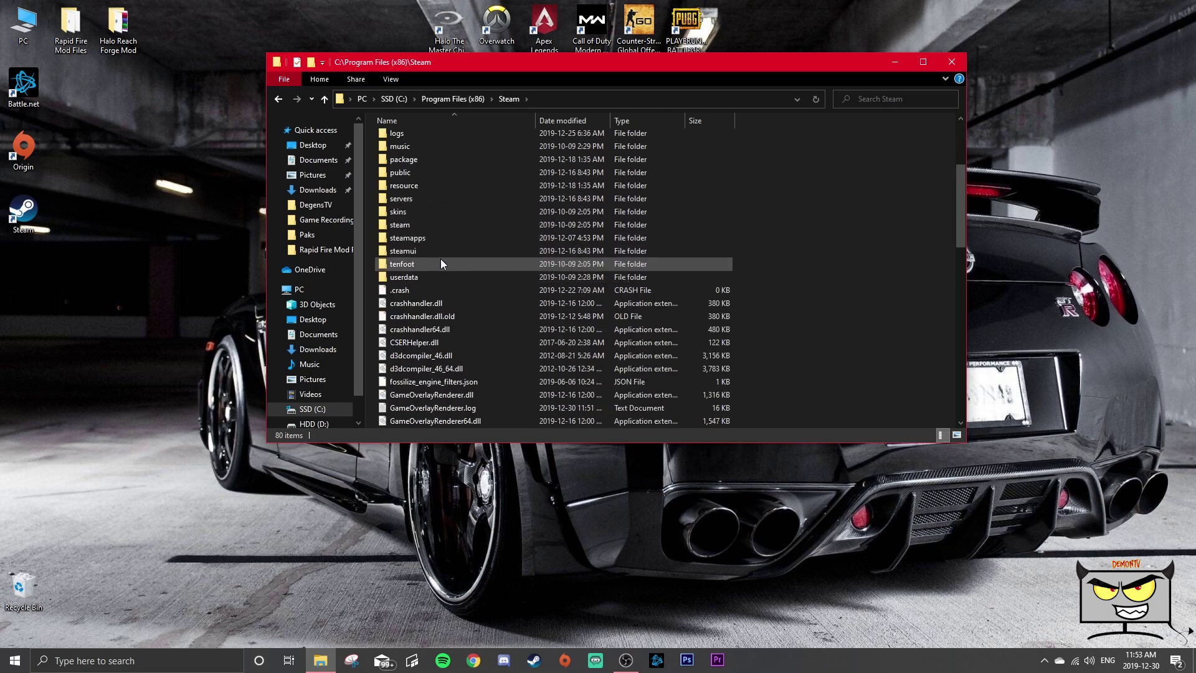
double_click(433, 239)
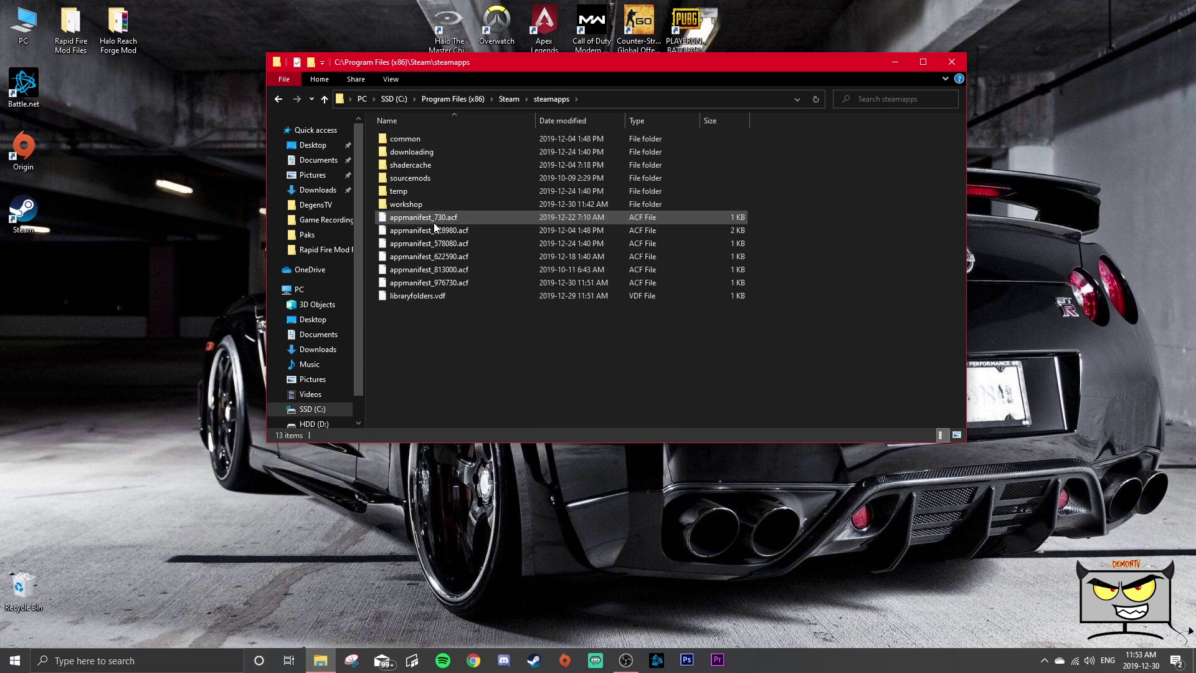
double_click(425, 140)
double_click(427, 155)
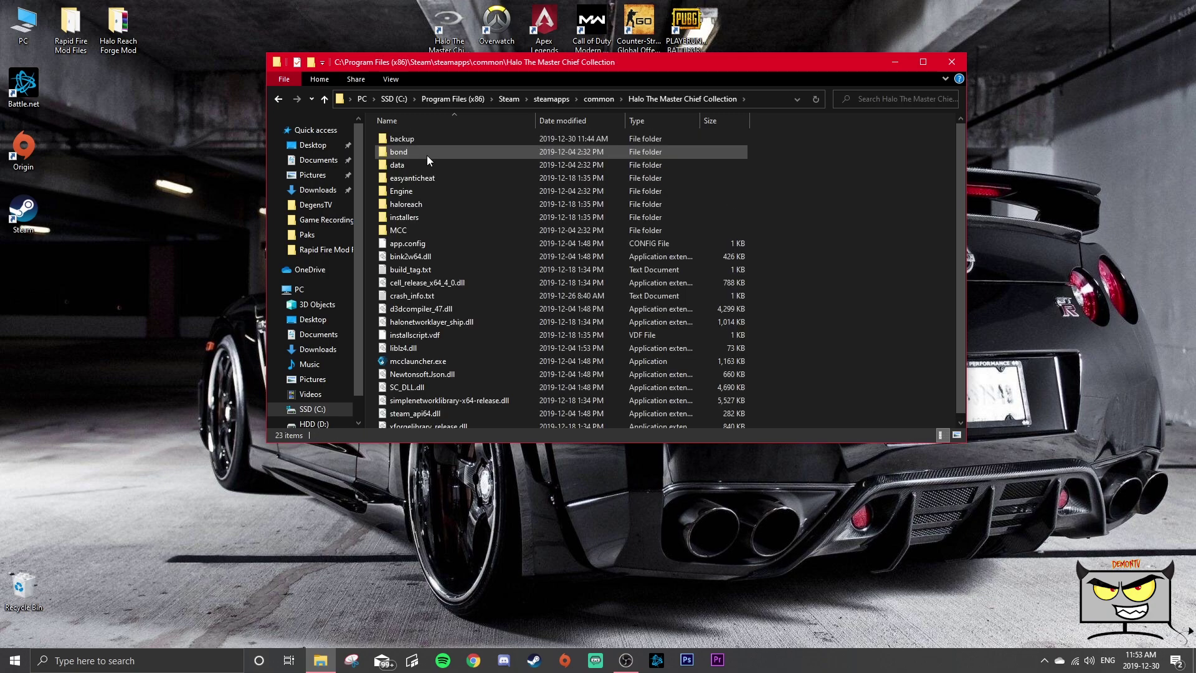
double_click(447, 203)
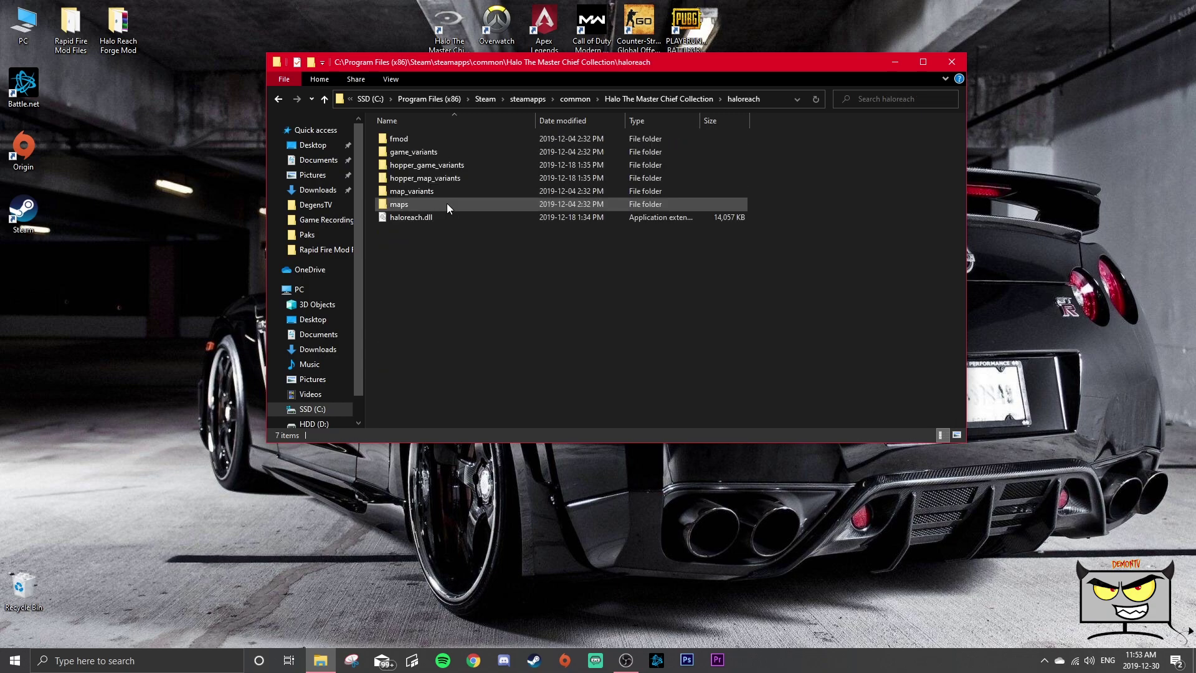
double_click(447, 203)
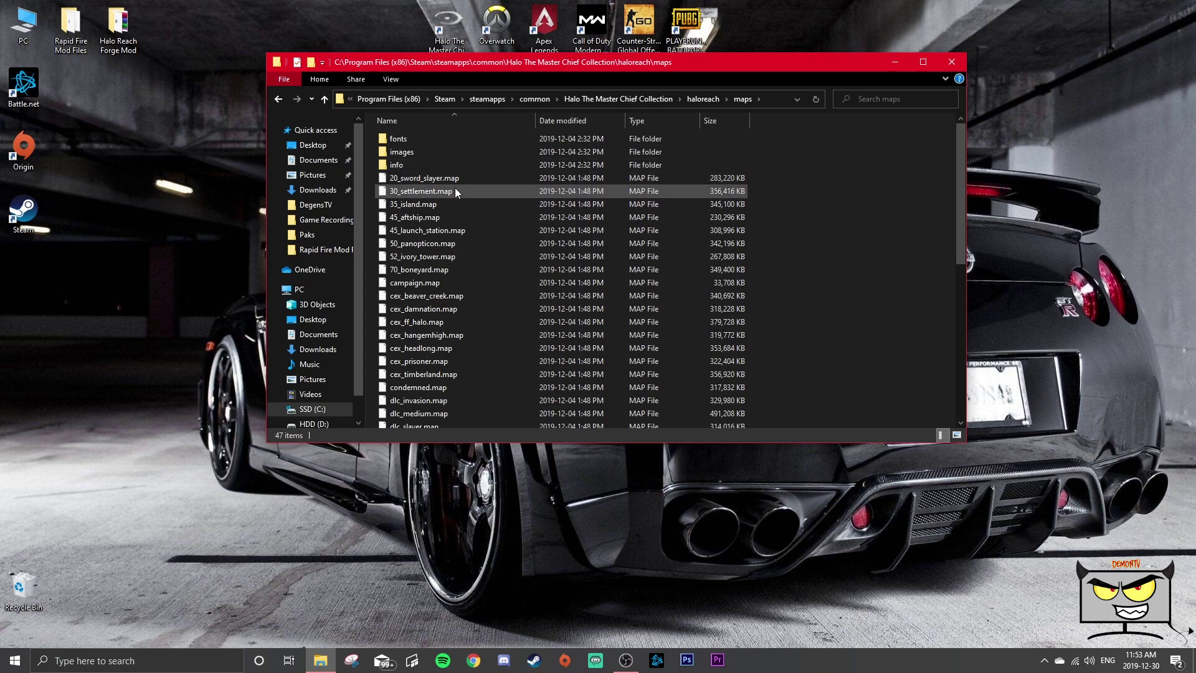
- Copy forge_halo.map and paste it into the Master Chief Collection's backup folder
scroll(458, 235, down, 4)
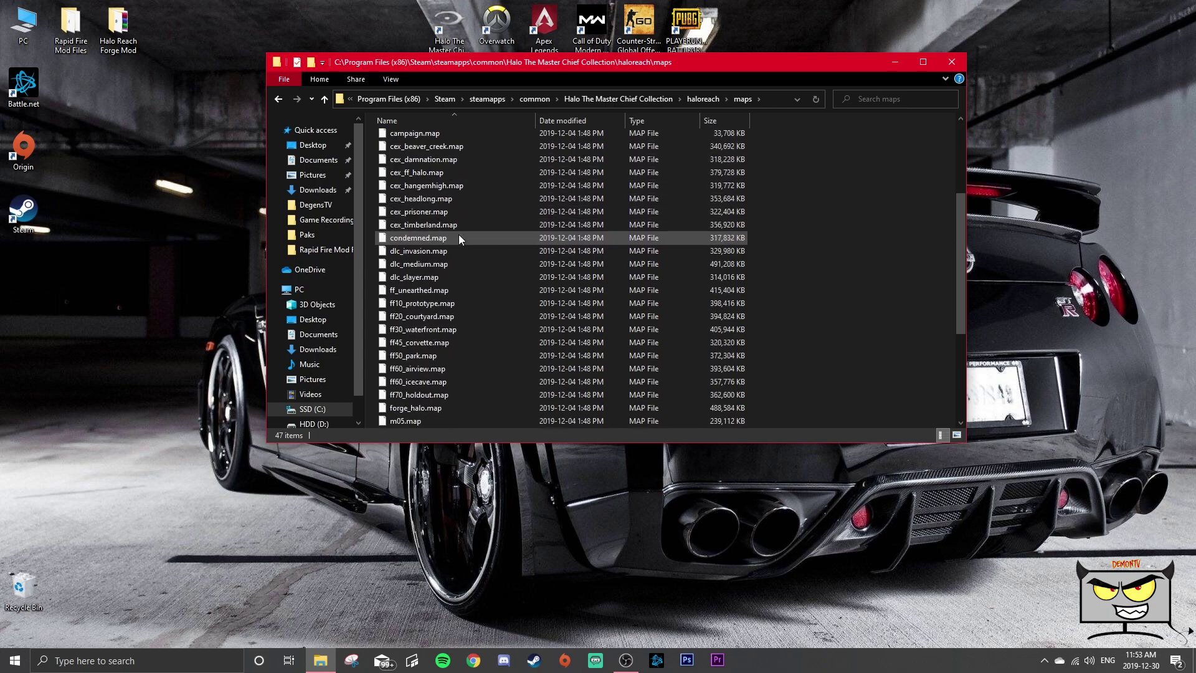
click(450, 410)
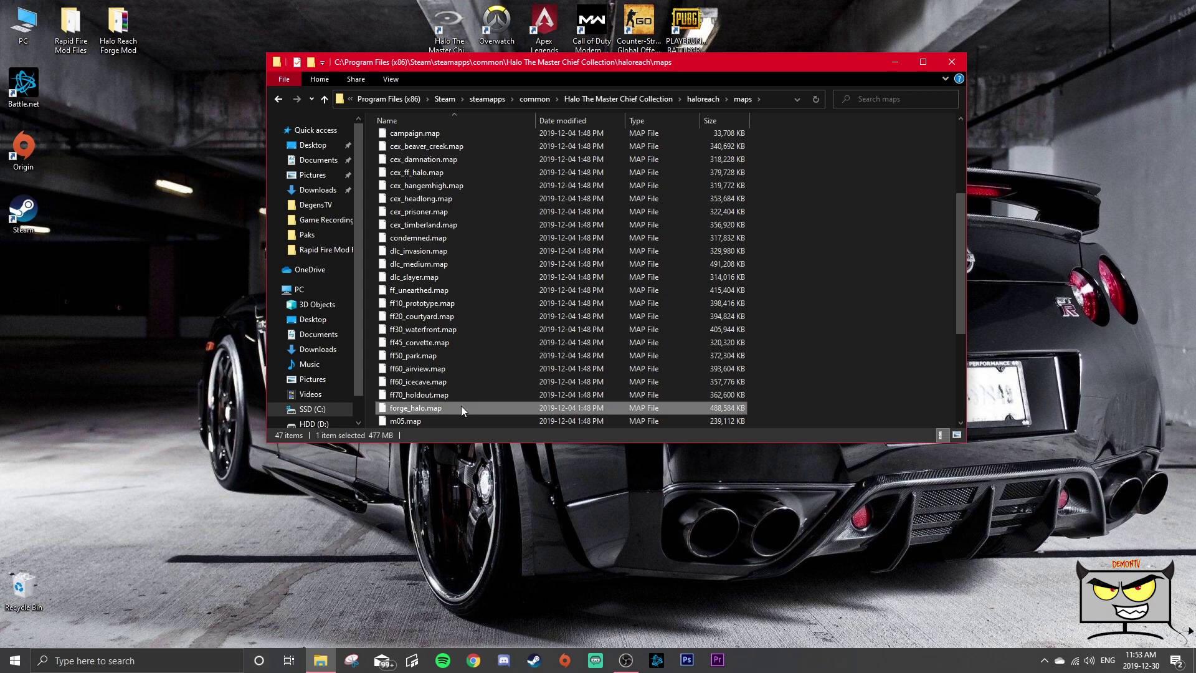
right_click(462, 408)
click(507, 332)
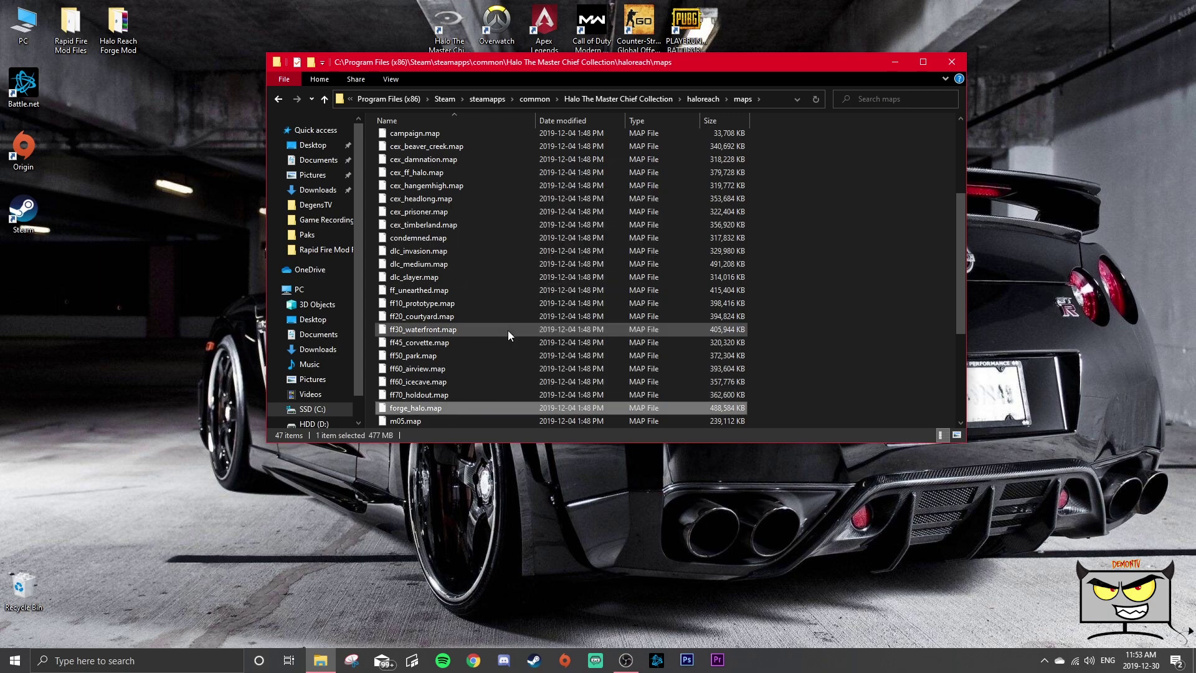
click(279, 99)
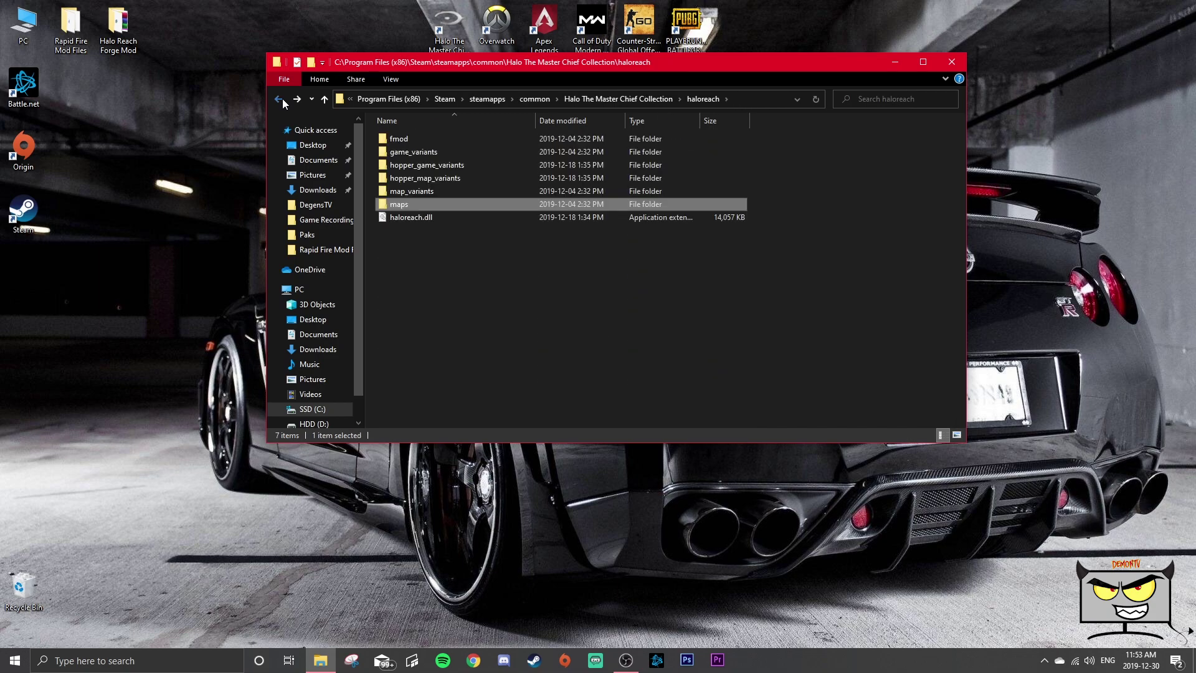
click(278, 99)
double_click(402, 139)
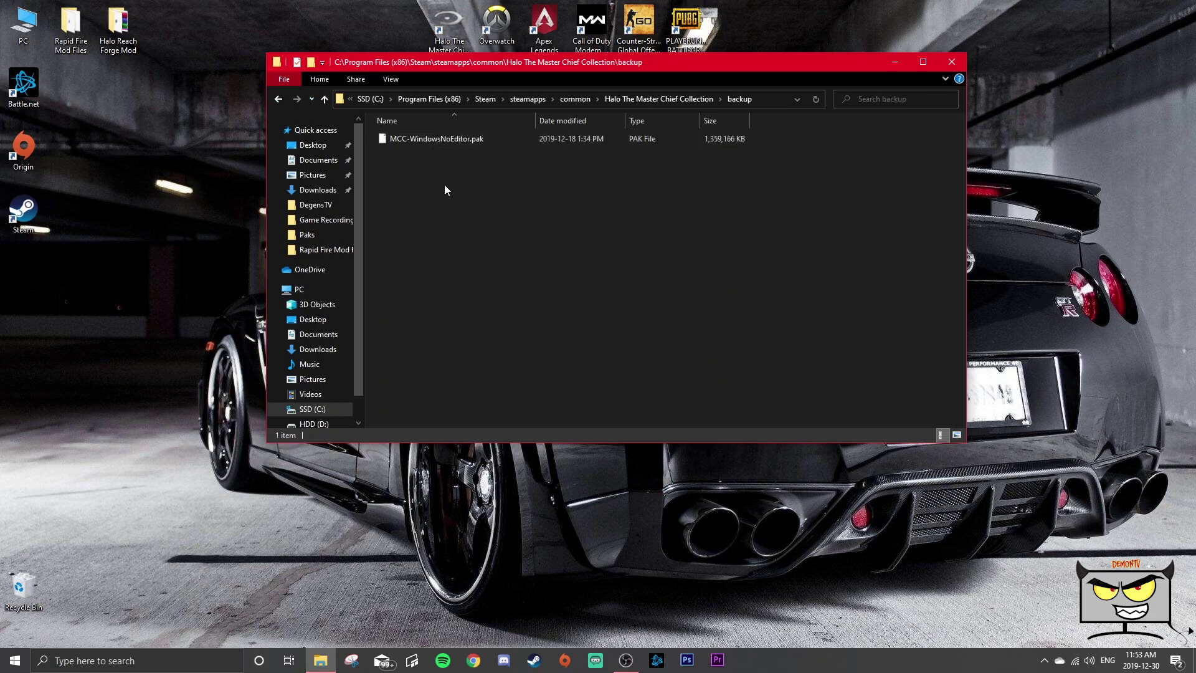
right_click(446, 202)
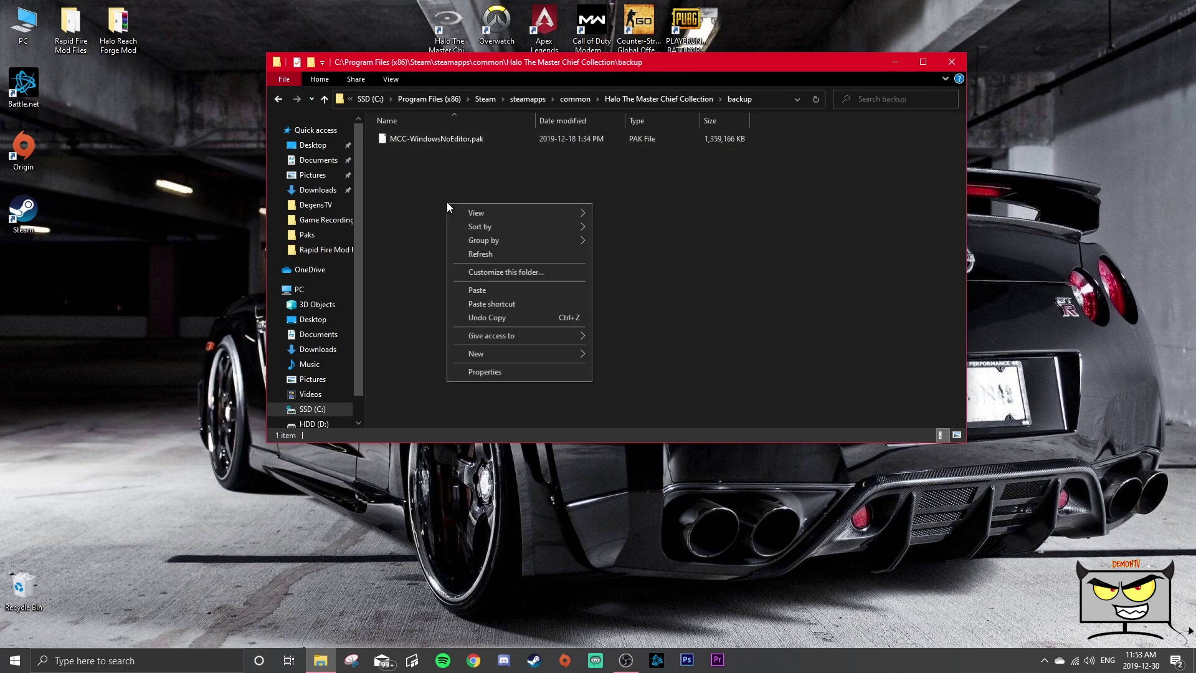
click(481, 292)
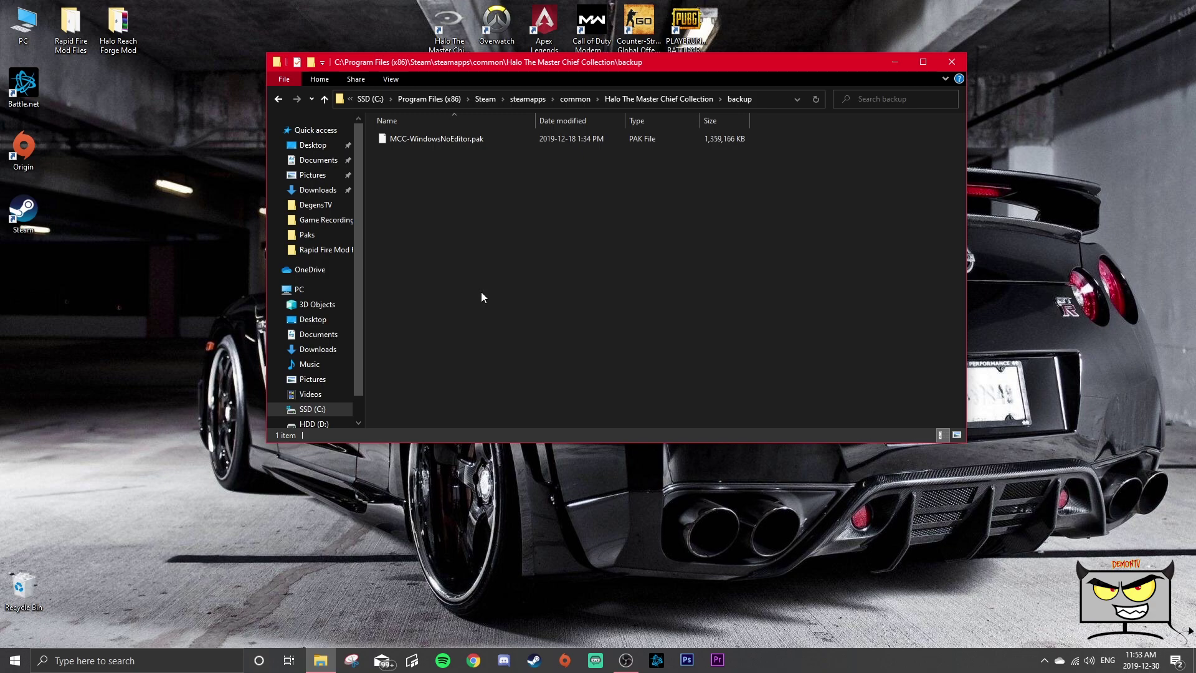
- Go from the Master Chief Collection folder into haloreach\maps
click(279, 100)
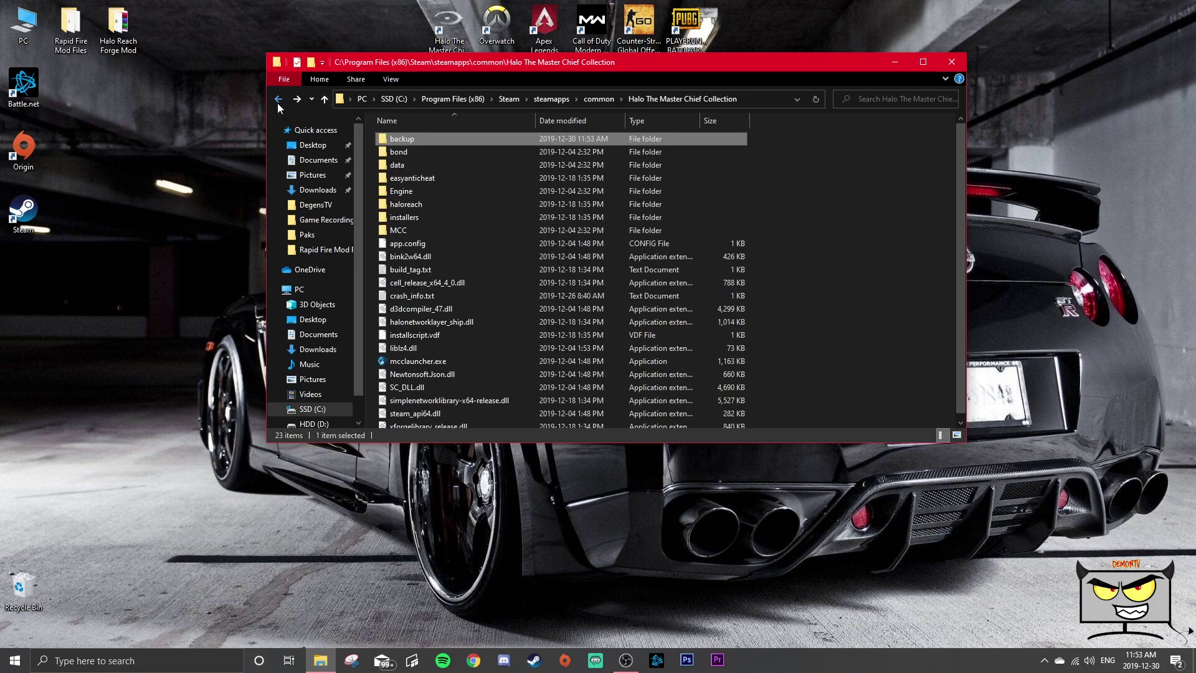
double_click(413, 206)
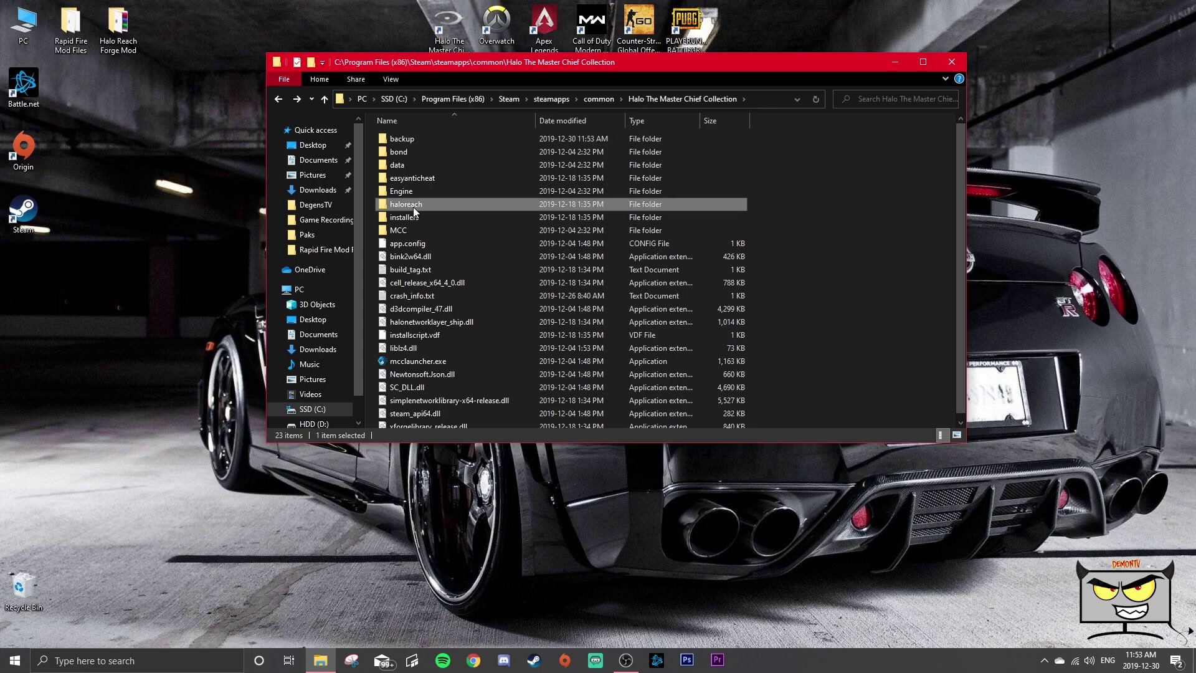
double_click(413, 206)
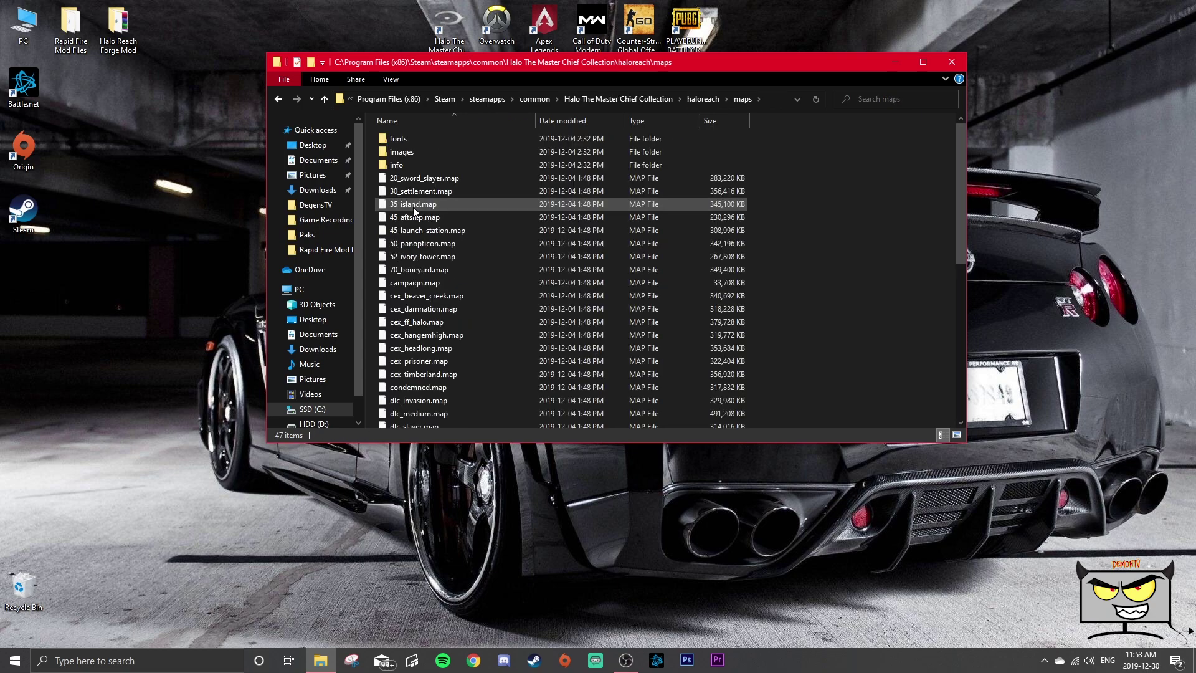
scroll(417, 206, down, 5)
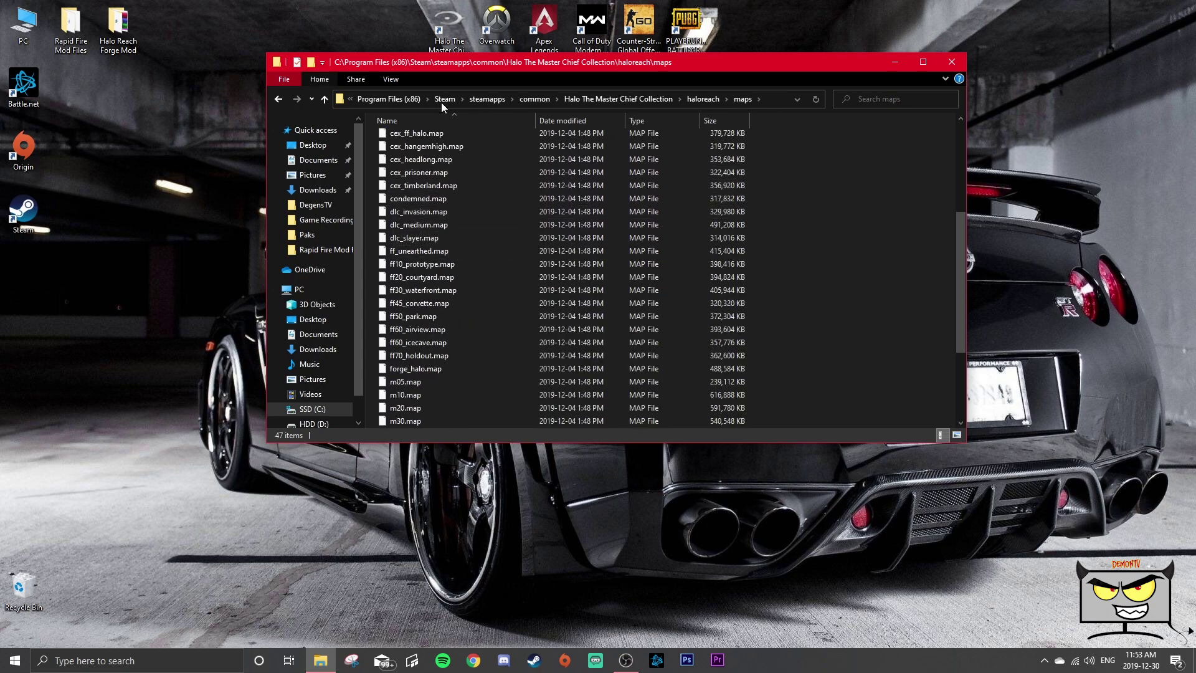
scroll(423, 249, down, 4)
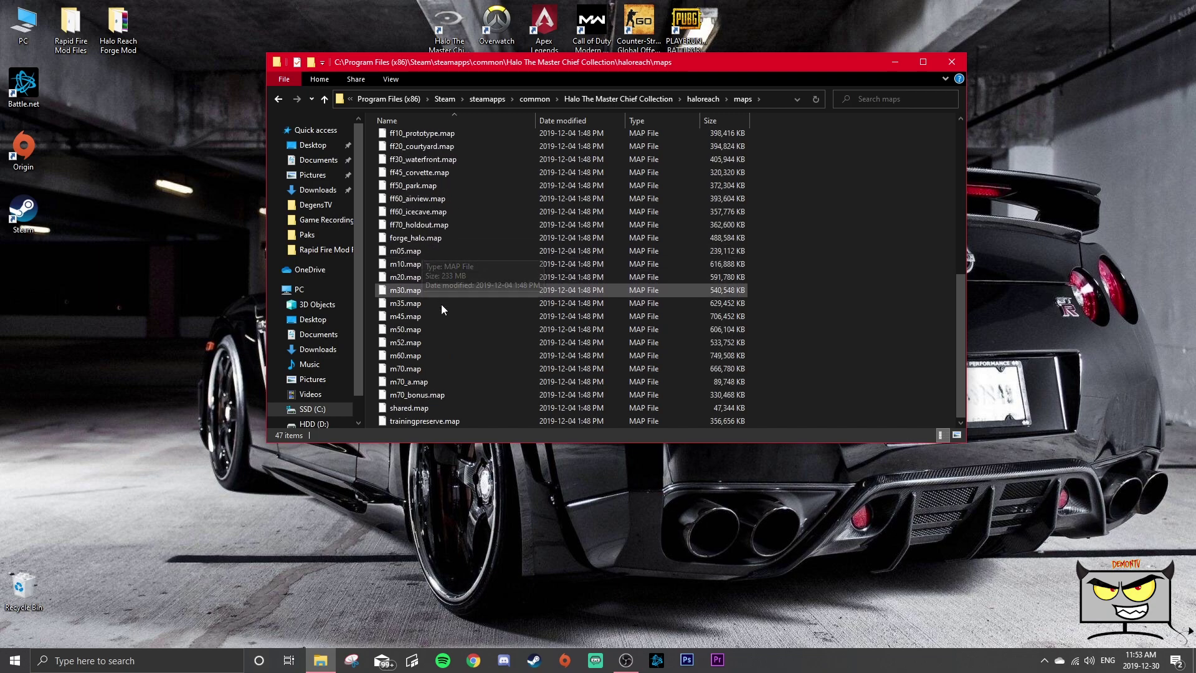
- Drag the modded forge_halo.map from forge_halo_all_forge into maps, replacing the original
click(127, 39)
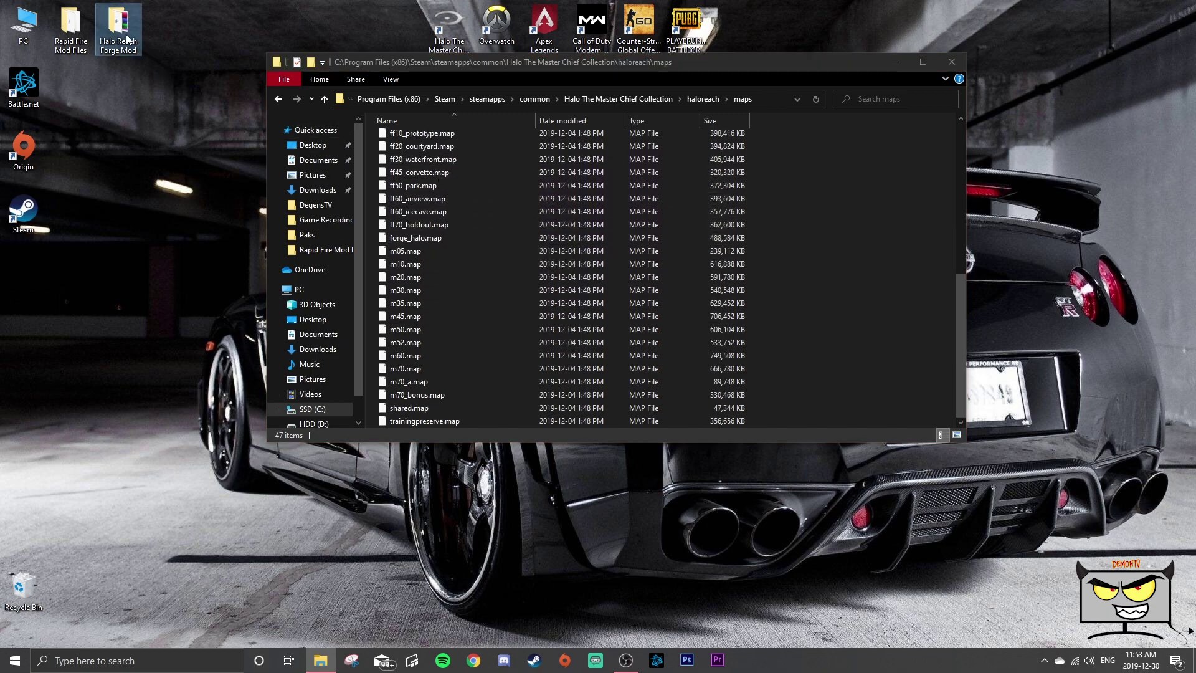
double_click(127, 40)
drag(468, 70, 589, 294)
double_click(560, 363)
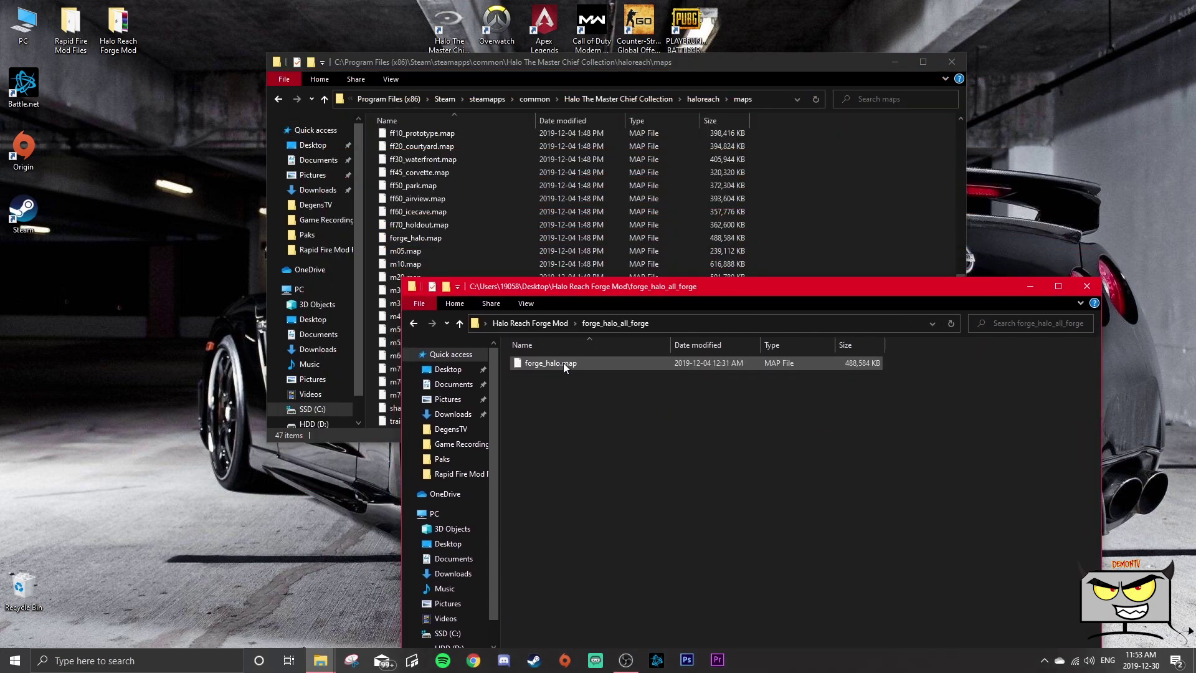
drag(563, 362, 501, 218)
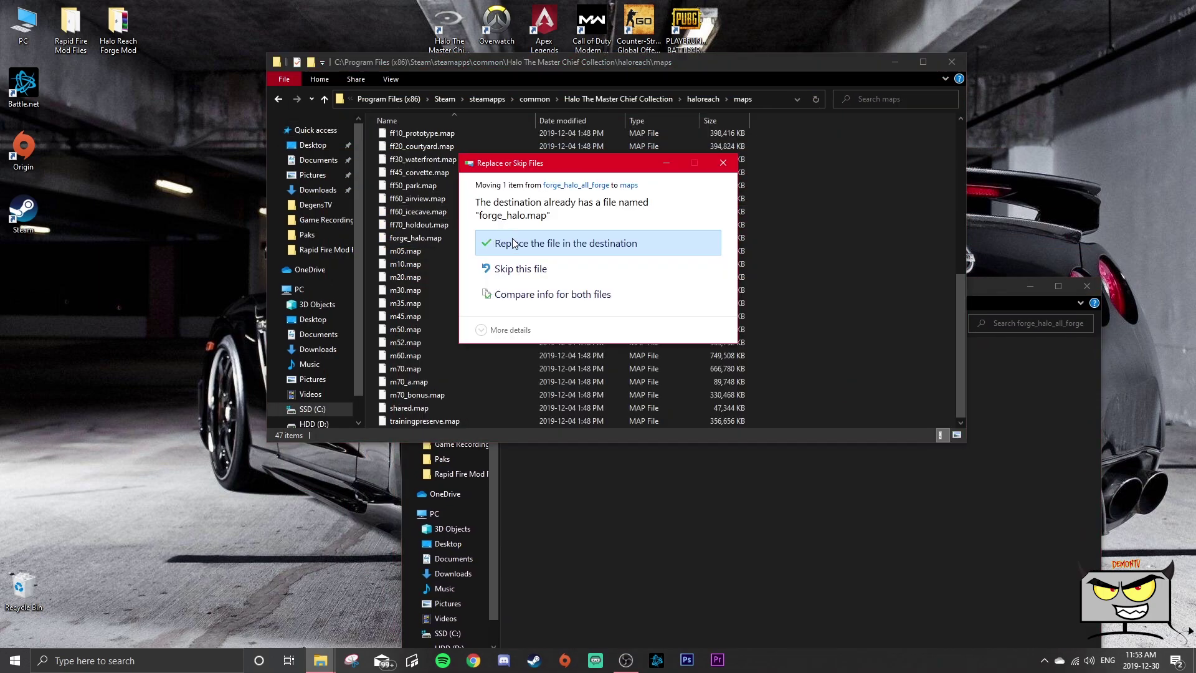
click(545, 246)
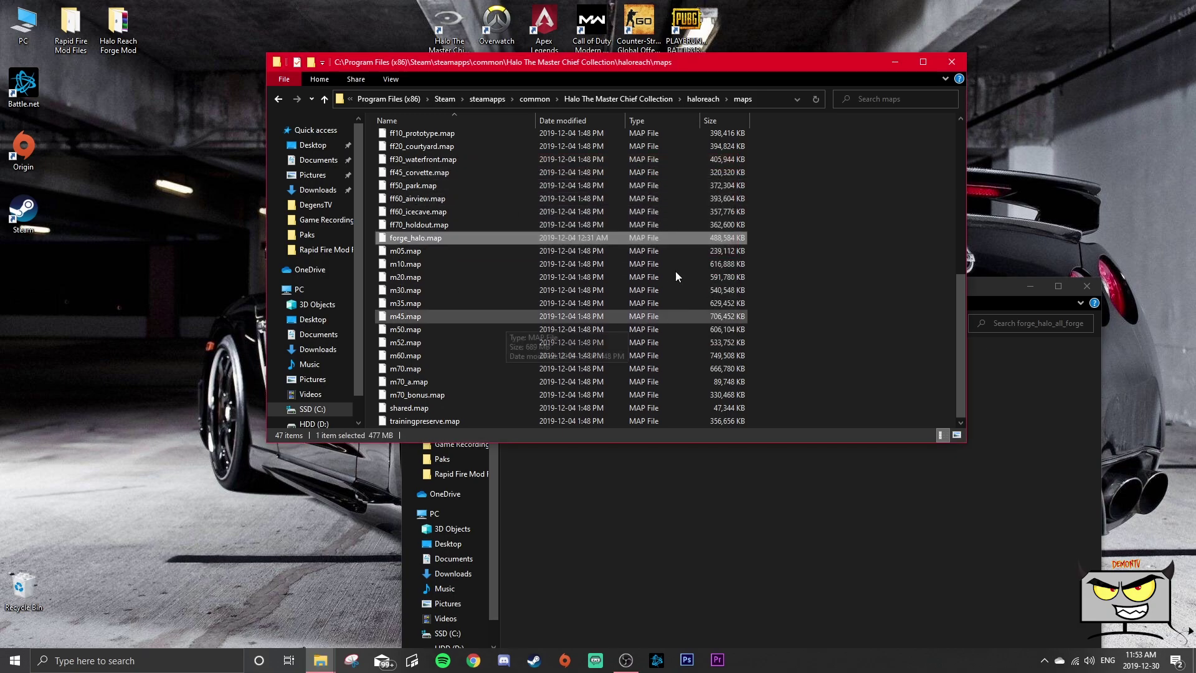
click(951, 63)
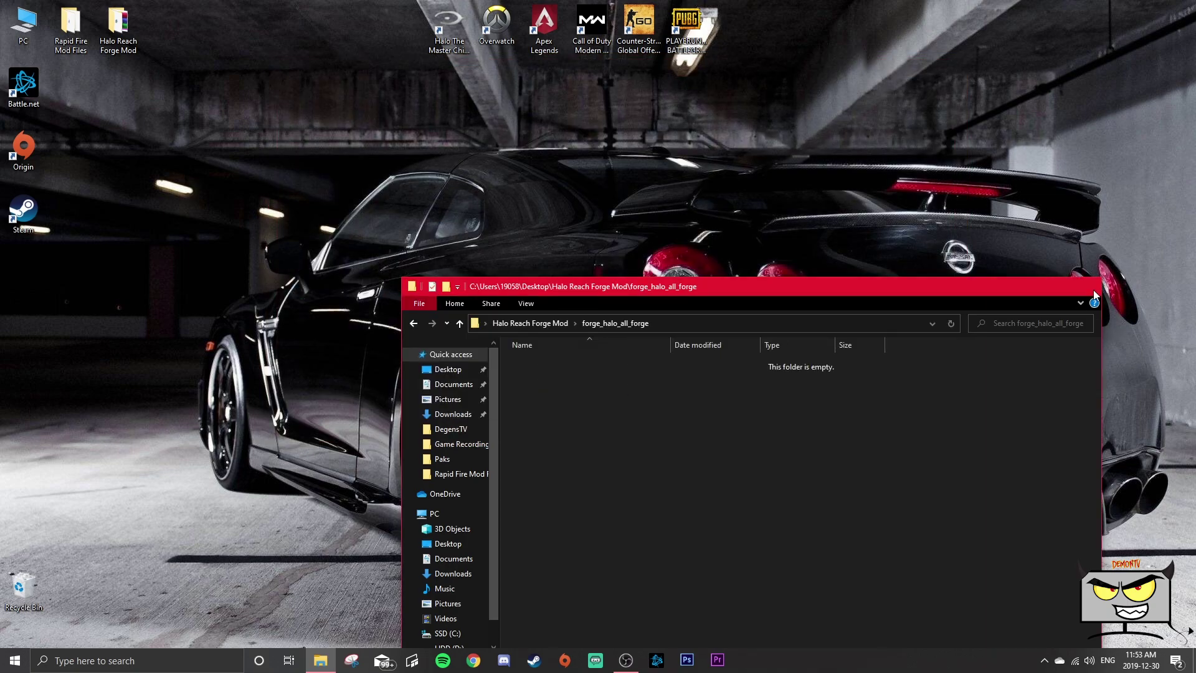
- Launch Halo: The Master Chief Collection from Steam with Anti-Cheat Disabled (Mods)
click(1093, 289)
double_click(42, 208)
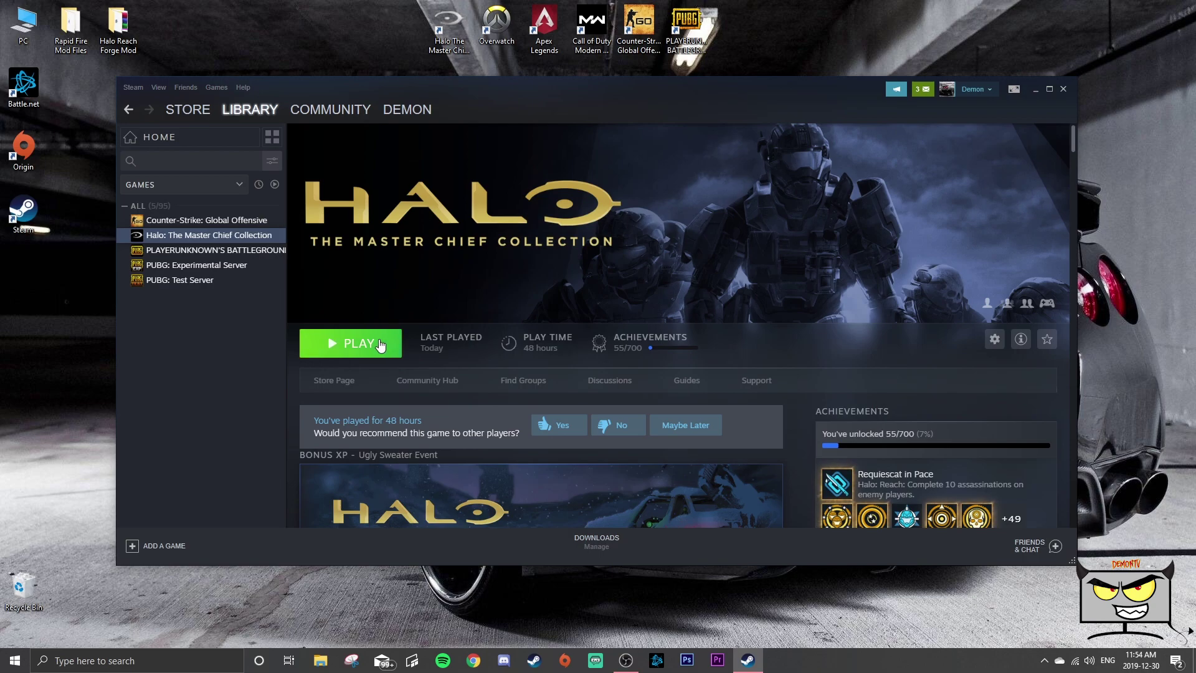
click(379, 340)
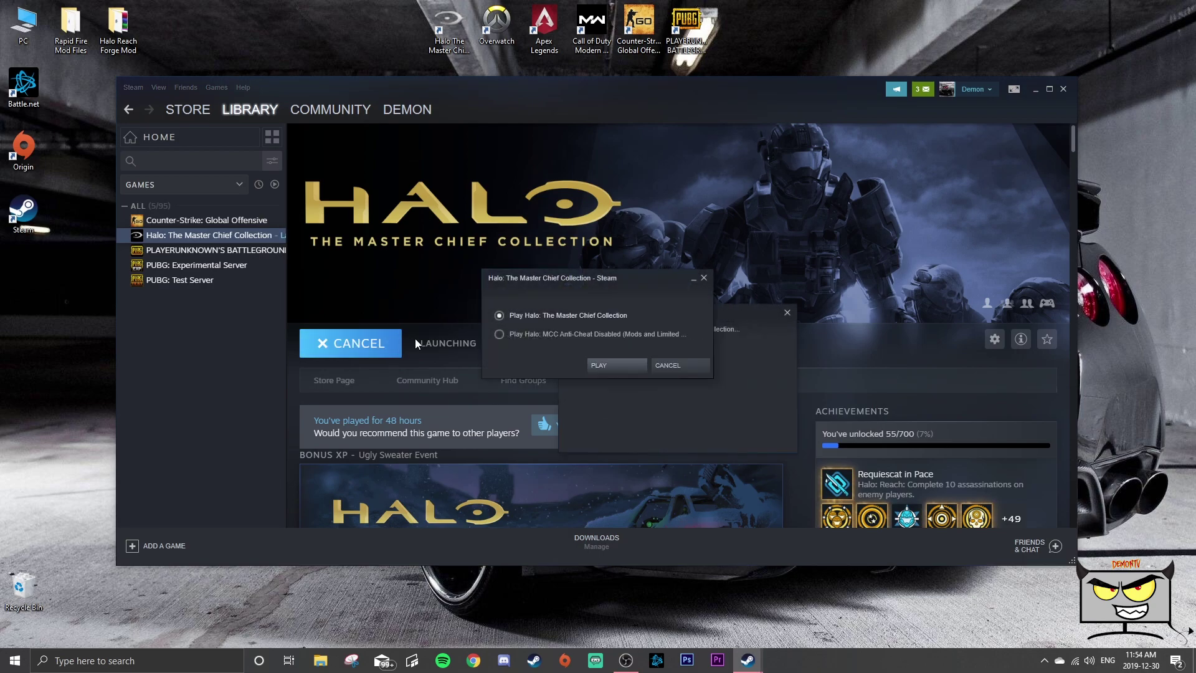
click(501, 335)
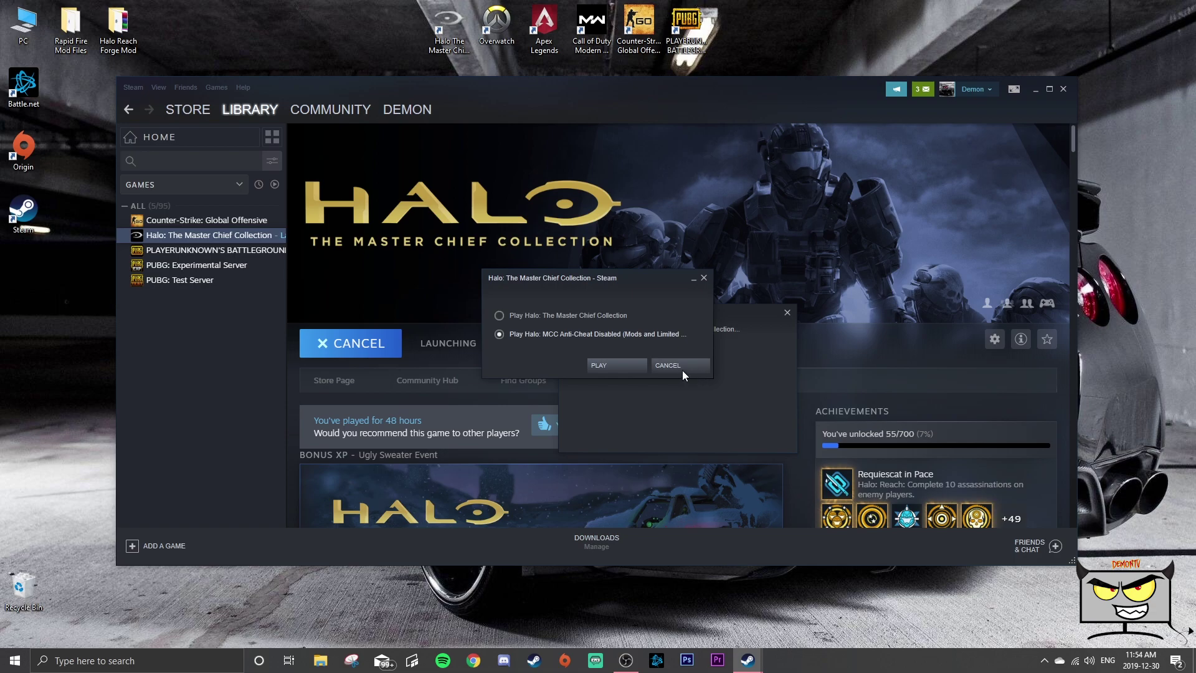
click(630, 368)
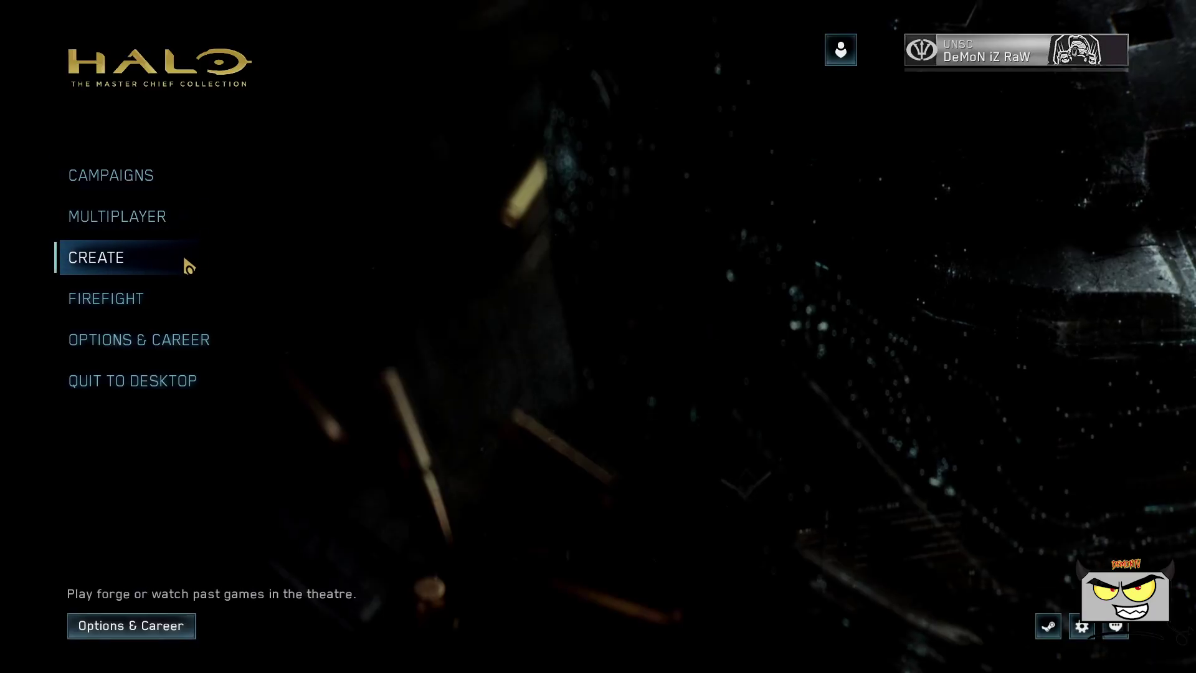
- Choose Create > Forge > Halo: Reach from the main menu
click(184, 258)
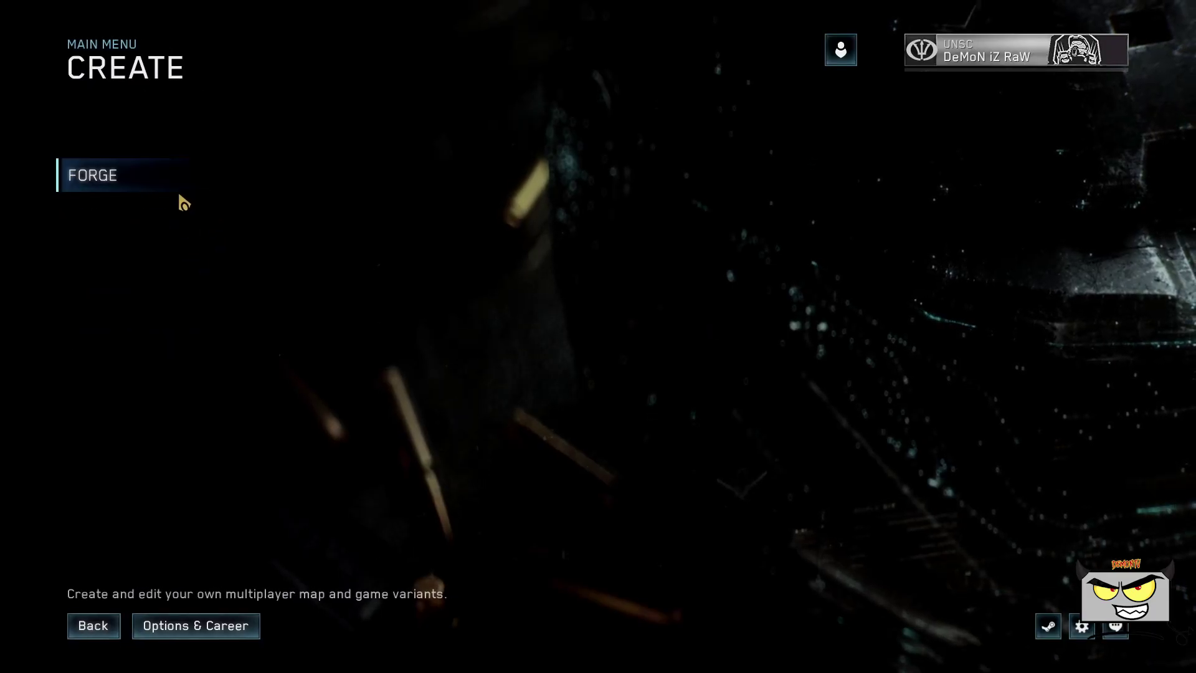
click(125, 181)
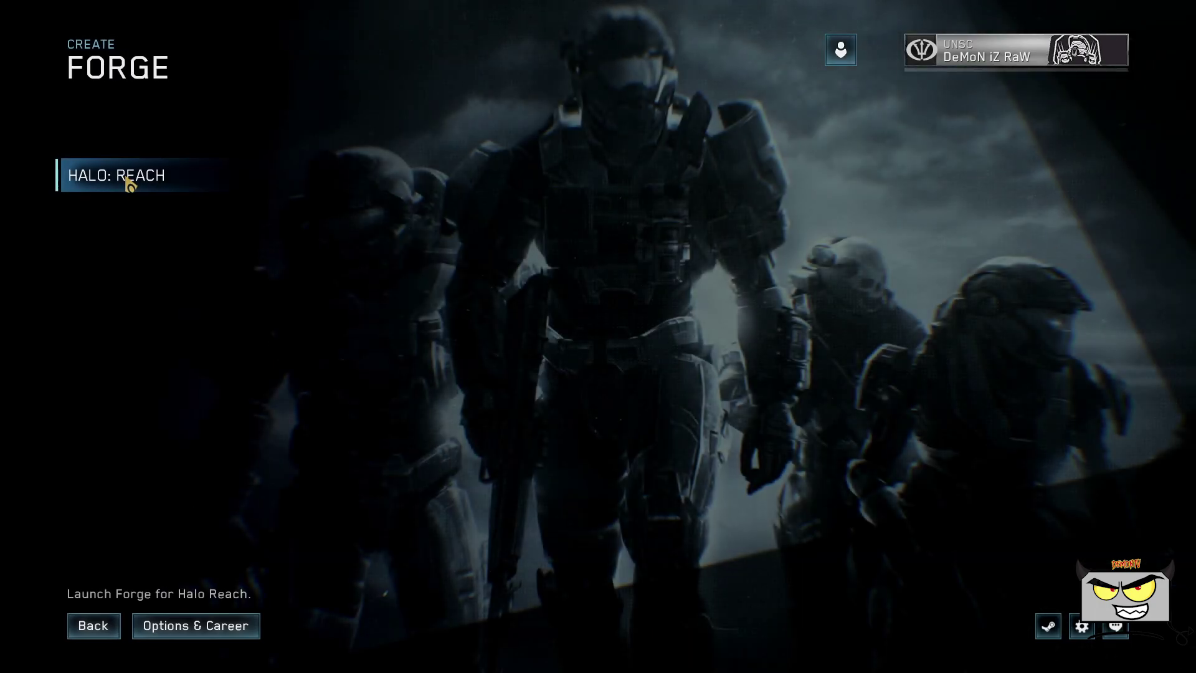
click(129, 183)
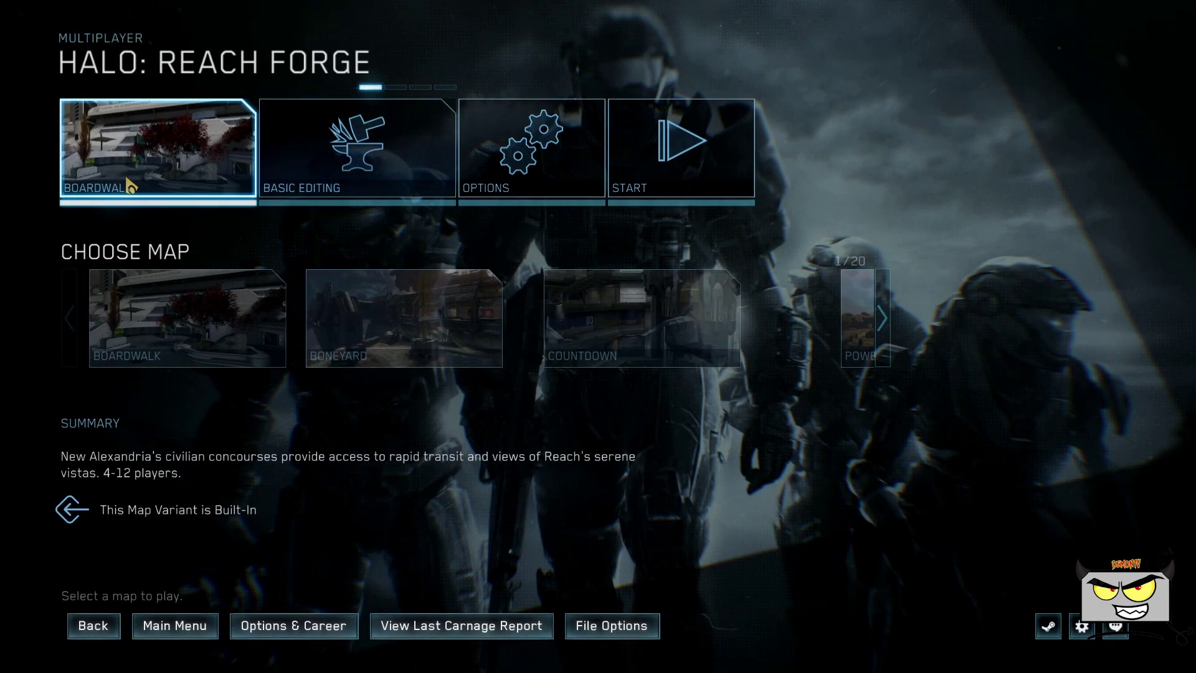
- Page the map carousel to Forge World, select it and start the session
click(882, 319)
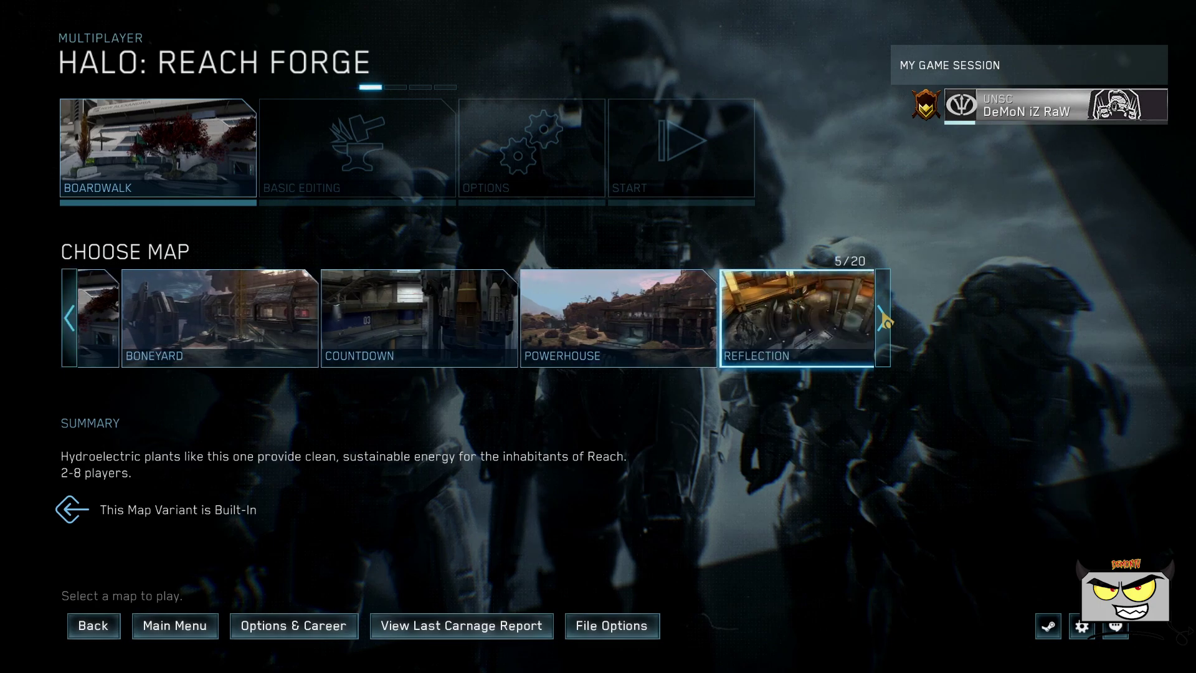
click(882, 319)
click(882, 319)
click(882, 319)
click(882, 319)
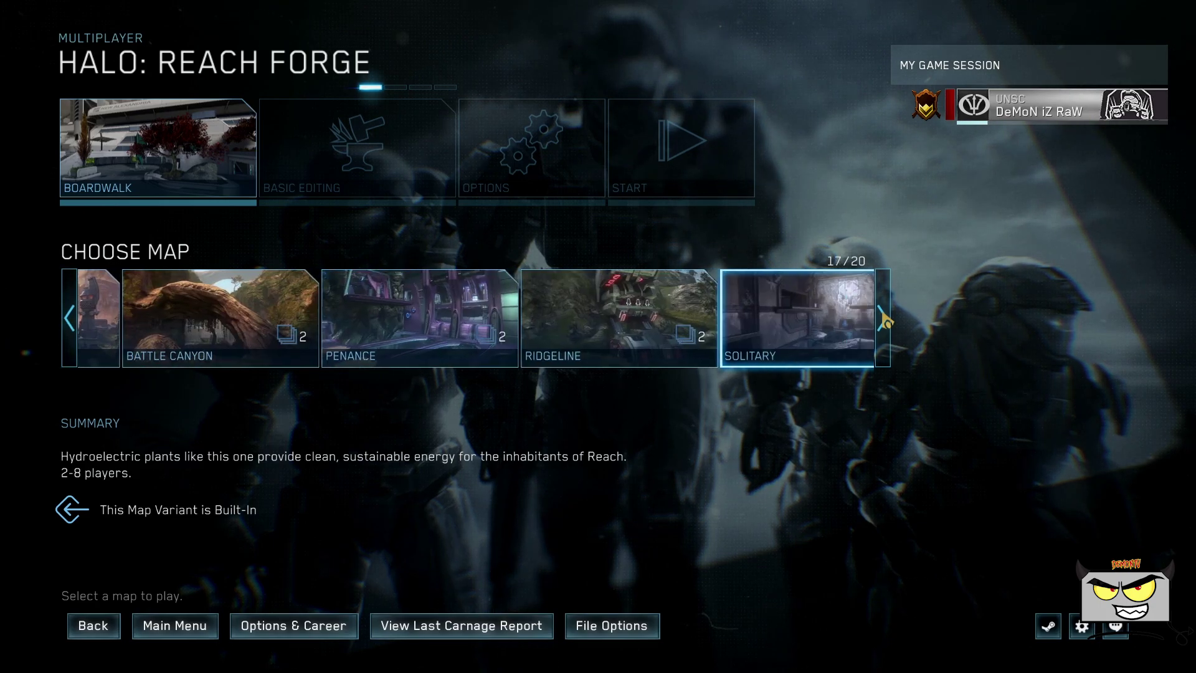
click(882, 319)
click(882, 319)
click(882, 319)
click(733, 321)
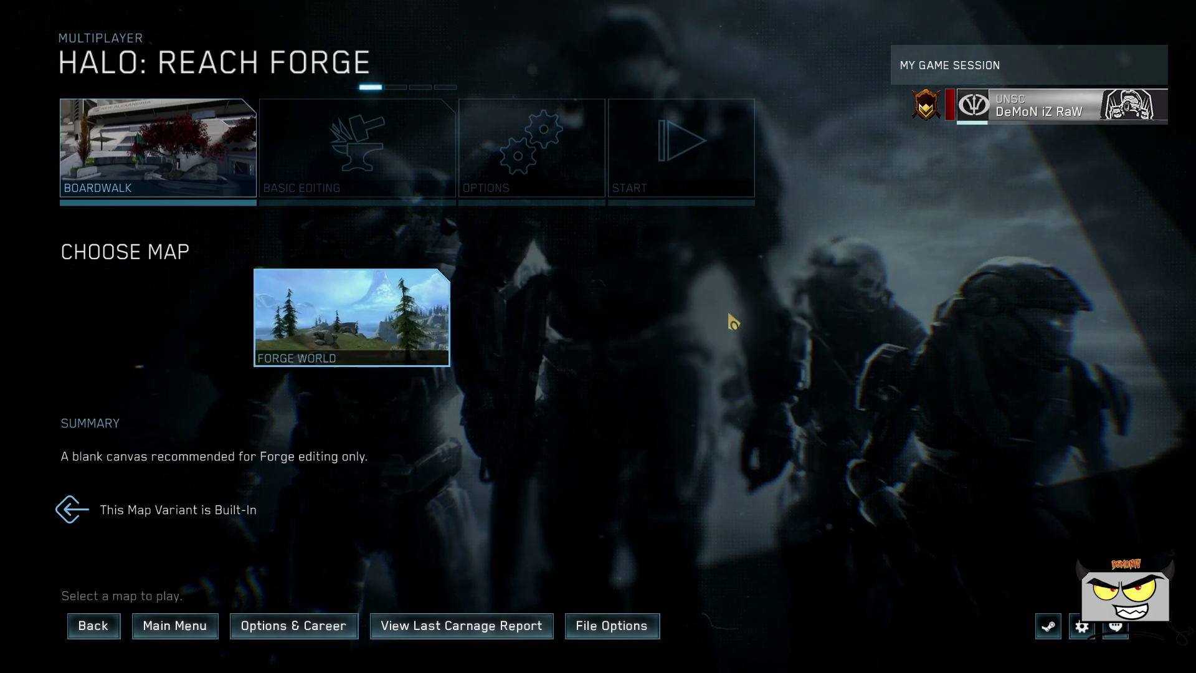
click(708, 169)
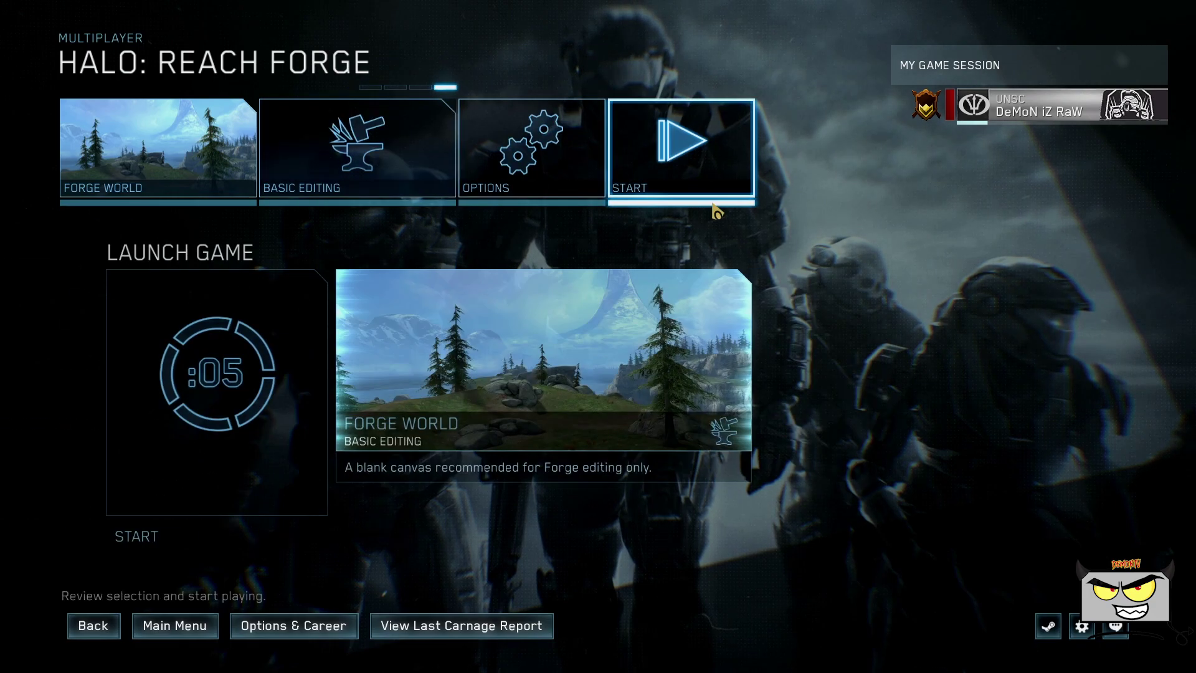
click(690, 179)
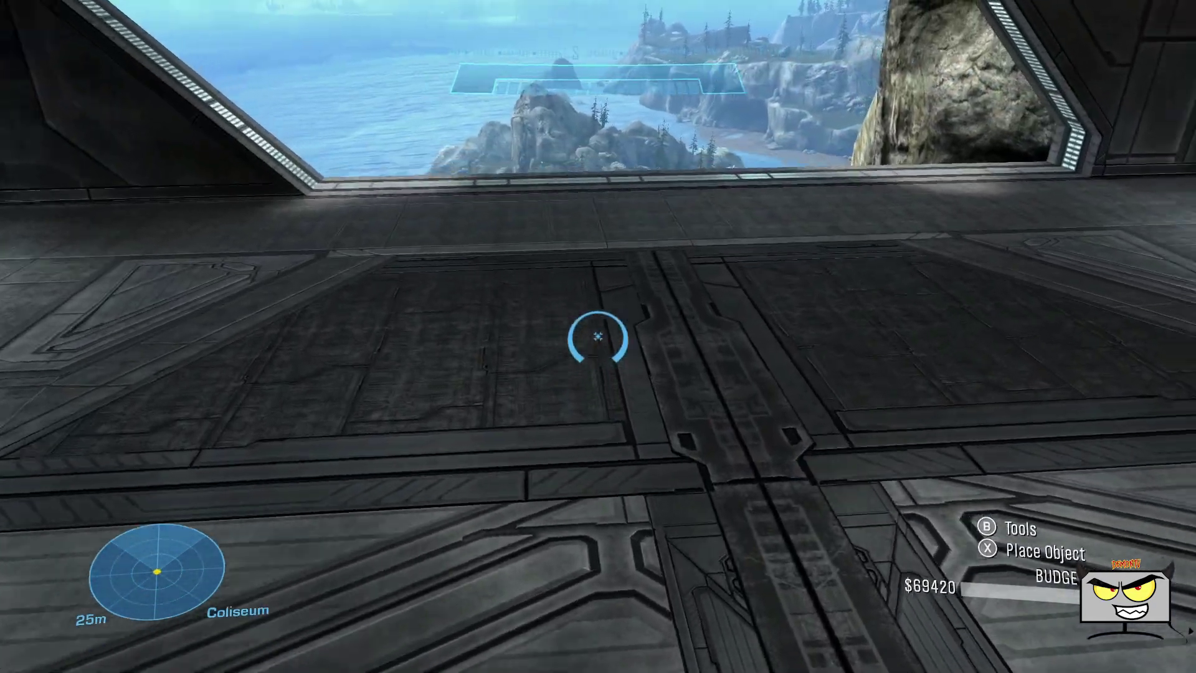
- Spawn a Revenant from Place Object > Vehicles and drop it on the floor
key(x)
key(Down)
key(Down)
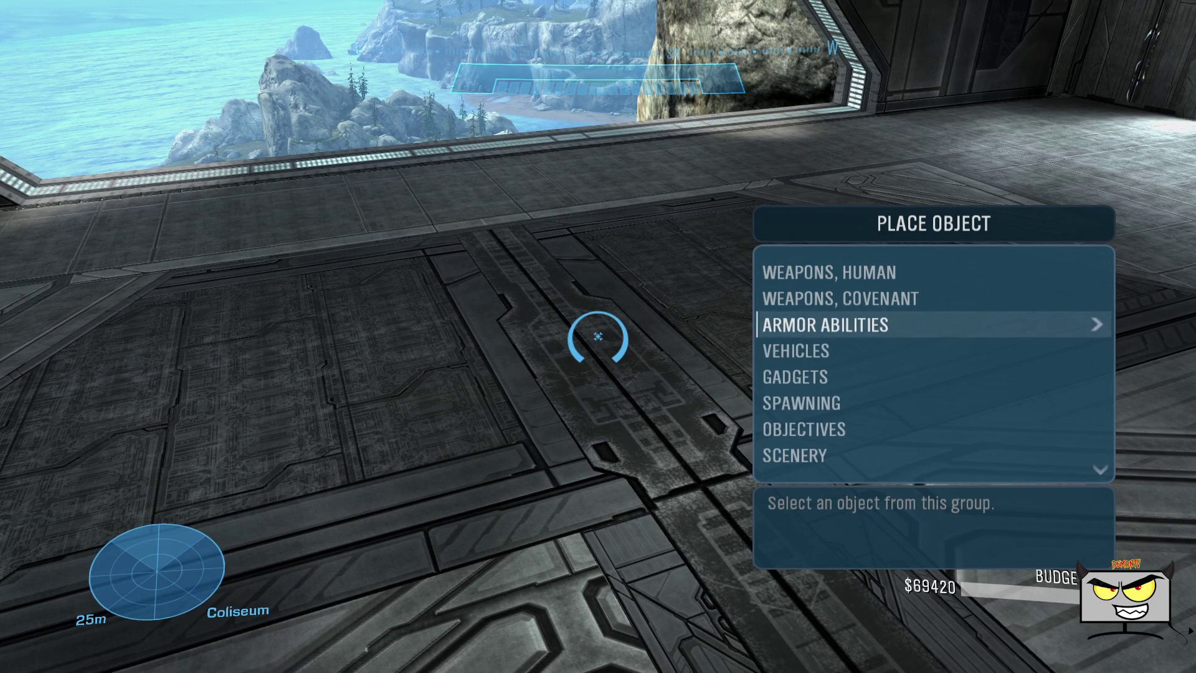
key(Down)
key(Return)
key(Down)
key(Down)
key(Down)
key(Down)
key(Down)
key(Down)
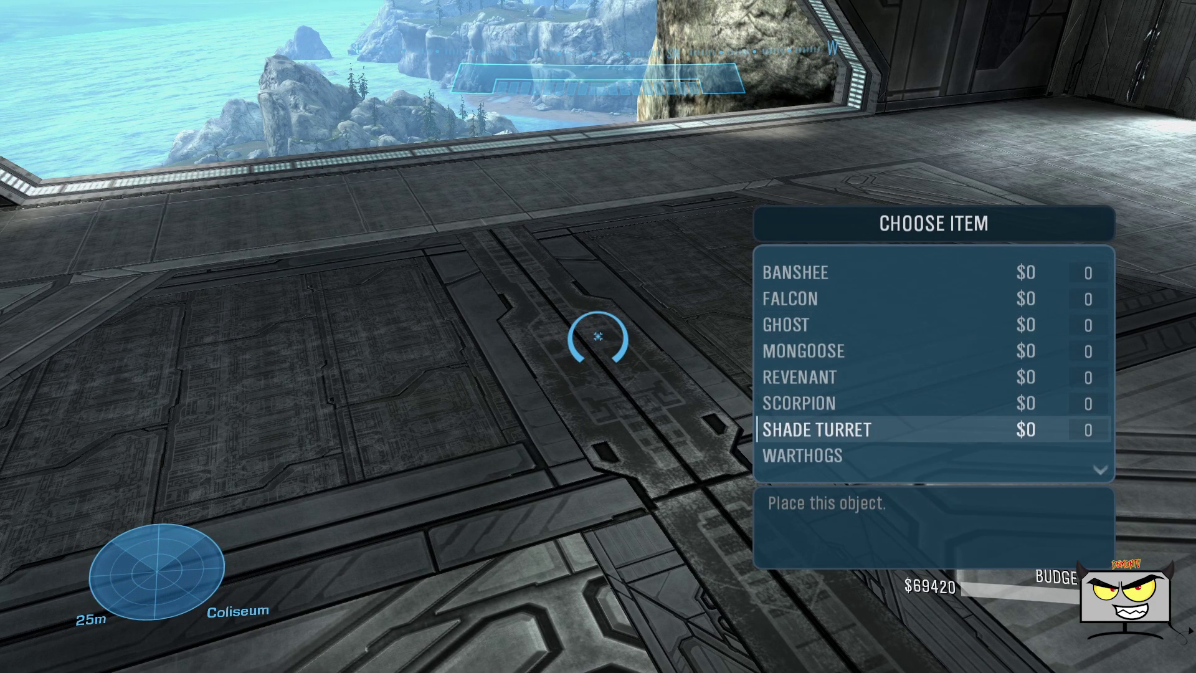
key(Down)
key(Down)
key(Down)
key(Down)
key(Down)
key(Down)
key(Down)
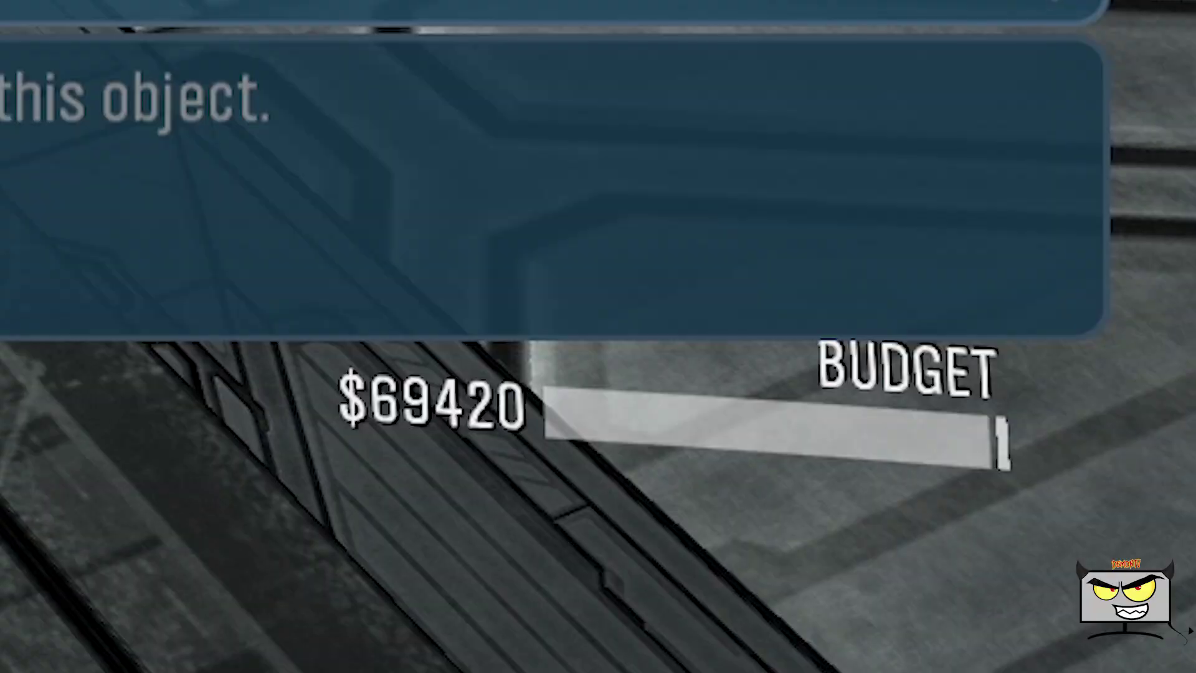
key(Down)
key(Down)
key(Down)
key(Down)
key(Return)
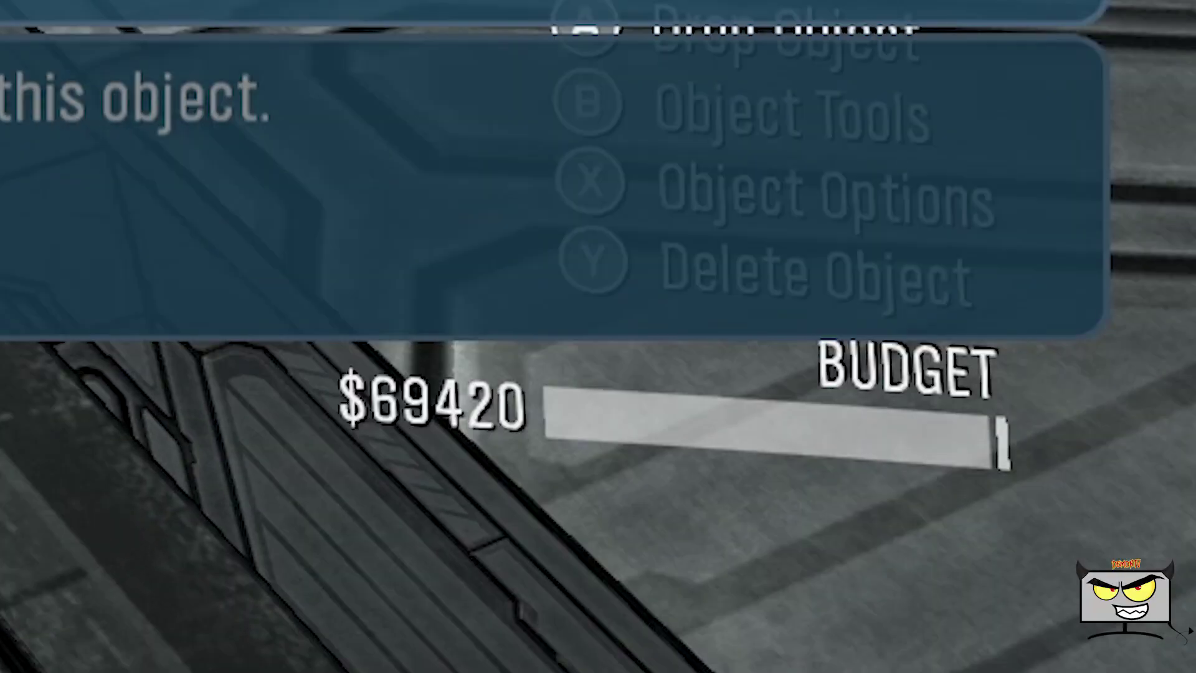
key(Return)
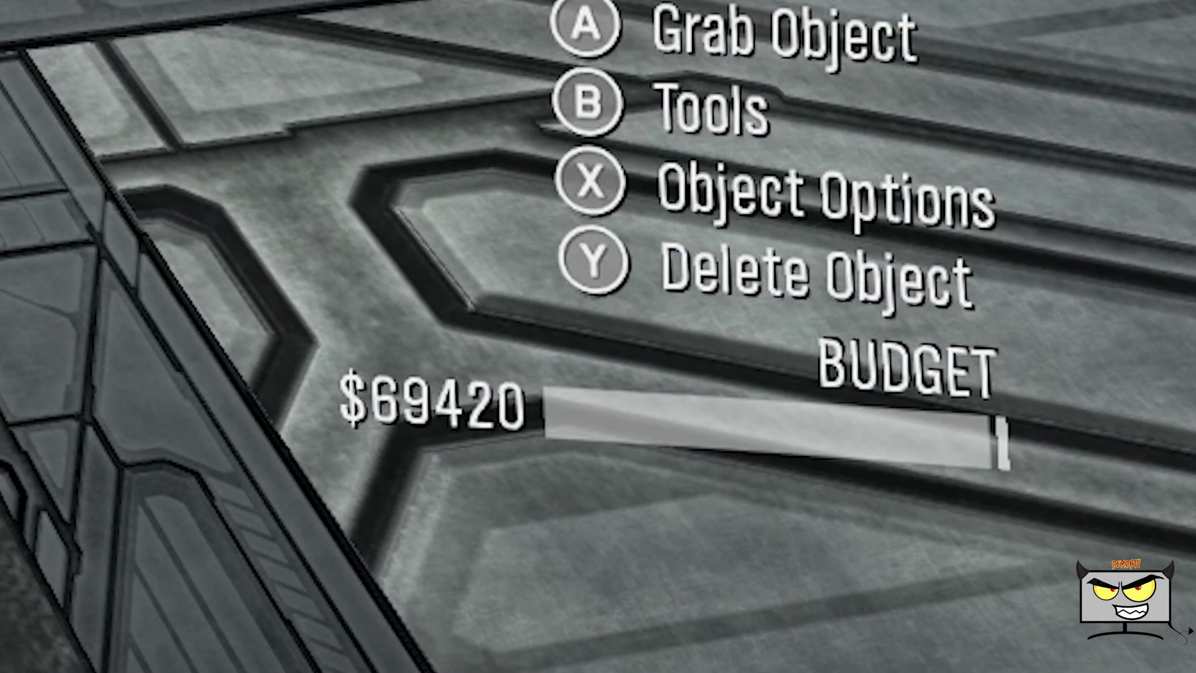
- Spawn a Sabre from the Vehicles (MCC) category
key(x)
key(Down)
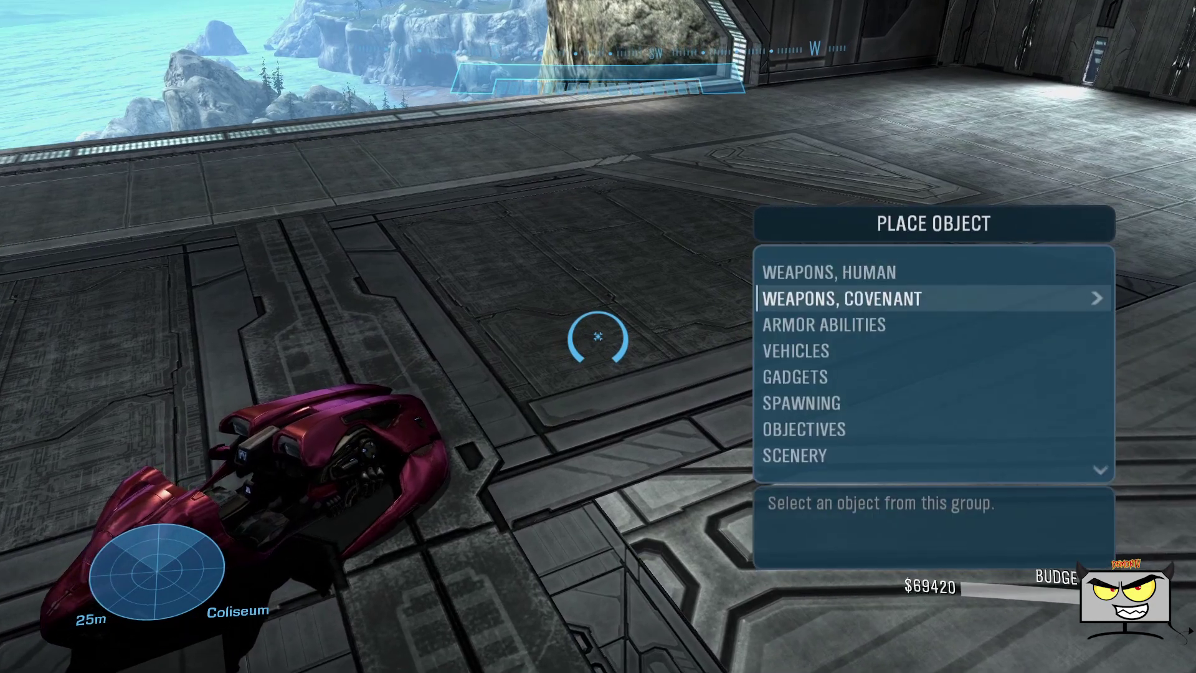
key(Down)
key(Down)
key(Down)
key(Down)
key(Down)
key(Down)
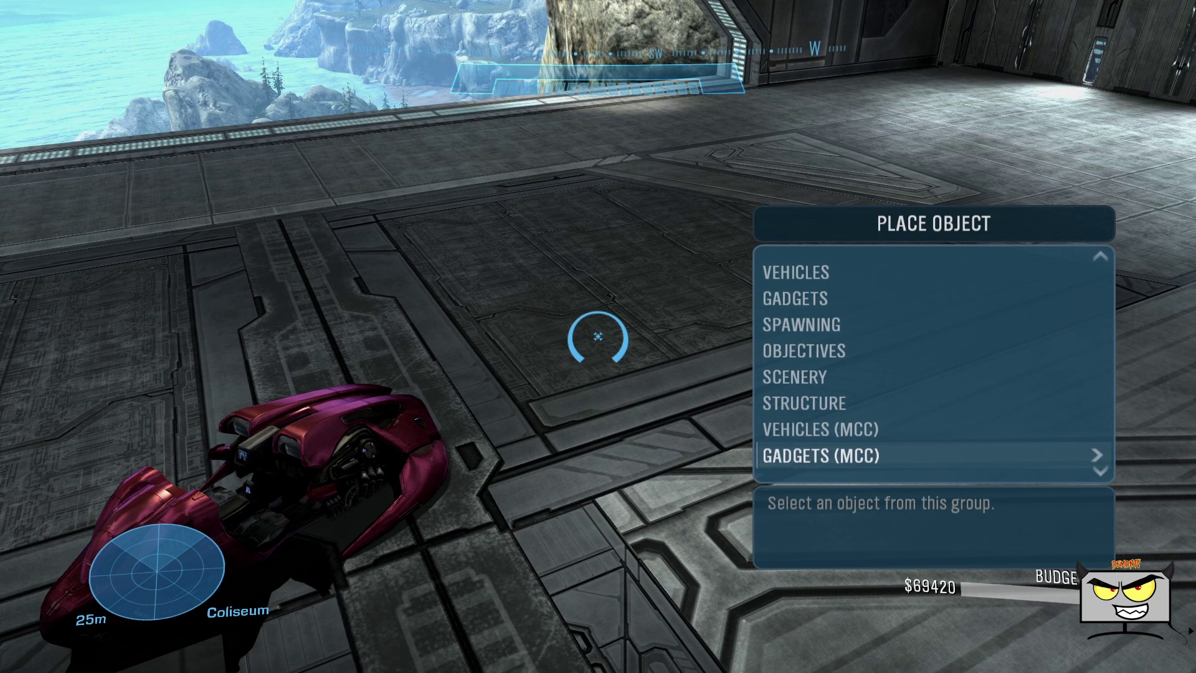
key(Return)
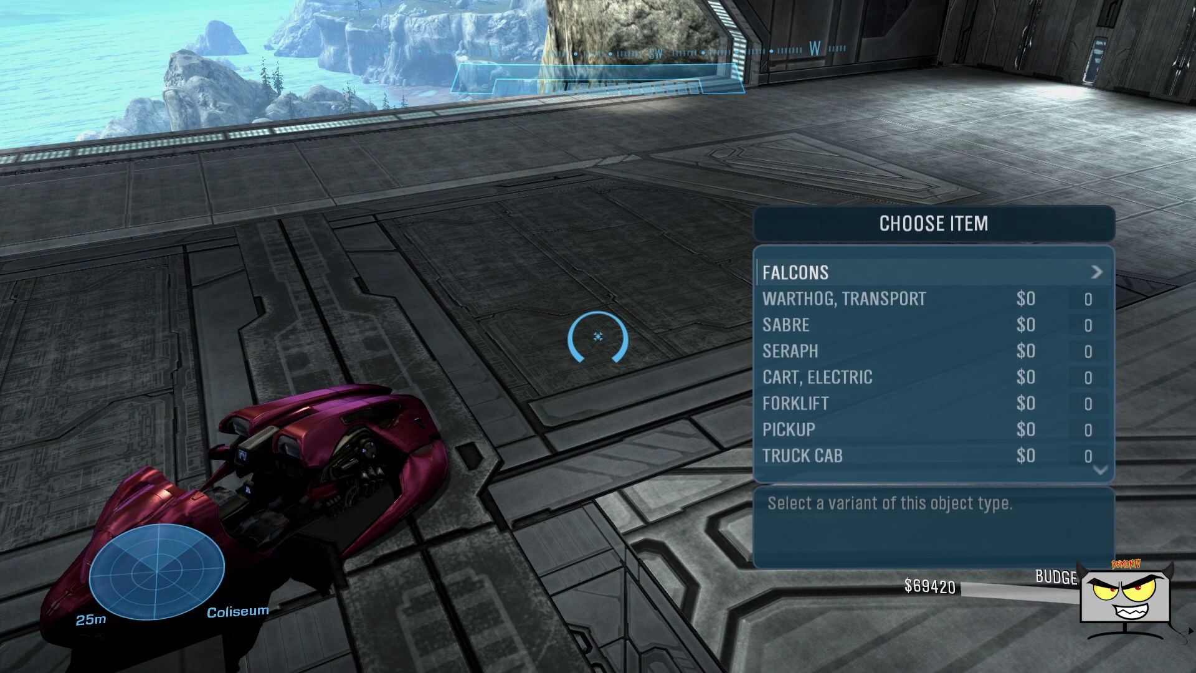
key(Down)
key(Down)
key(Return)
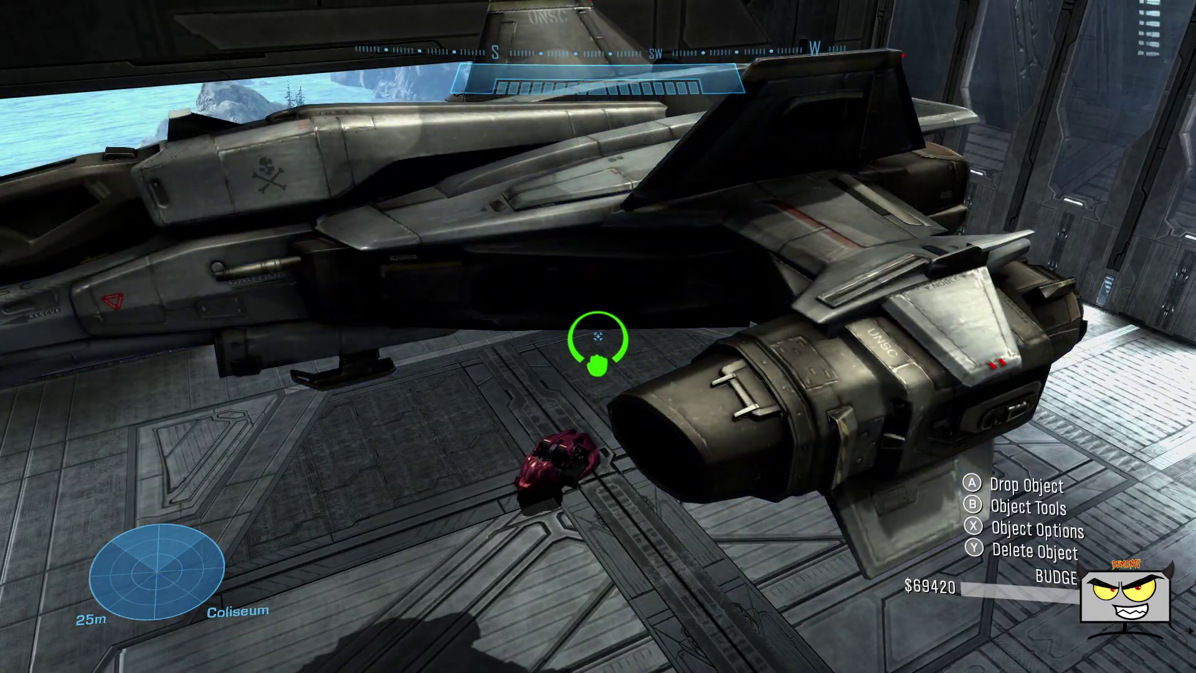